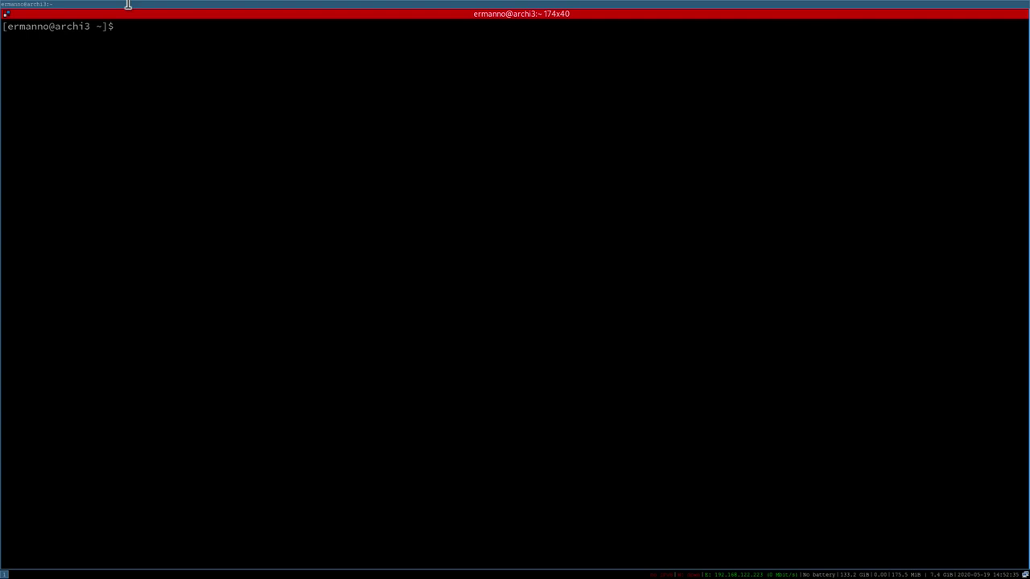
# Switch to workspace 2 and launch Firefox there.
pyautogui.press('super+2')
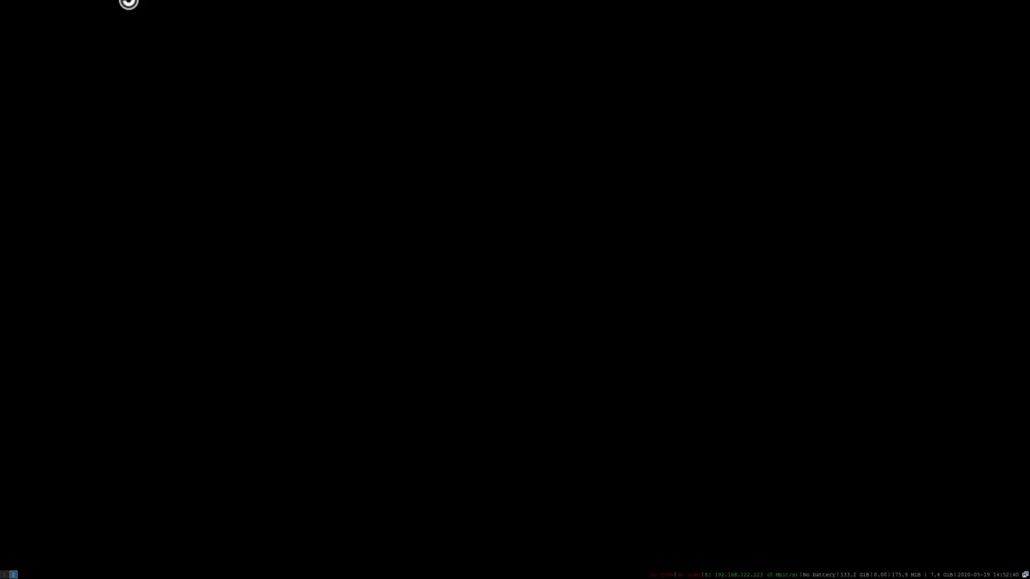
pyautogui.press('super+d')
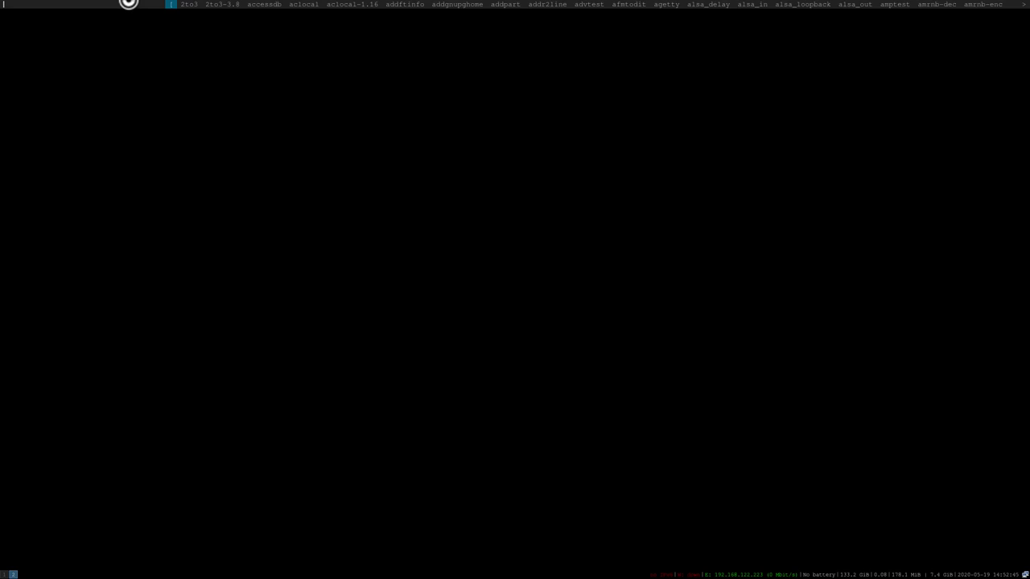
pyautogui.write('fire')
pyautogui.press('Return')
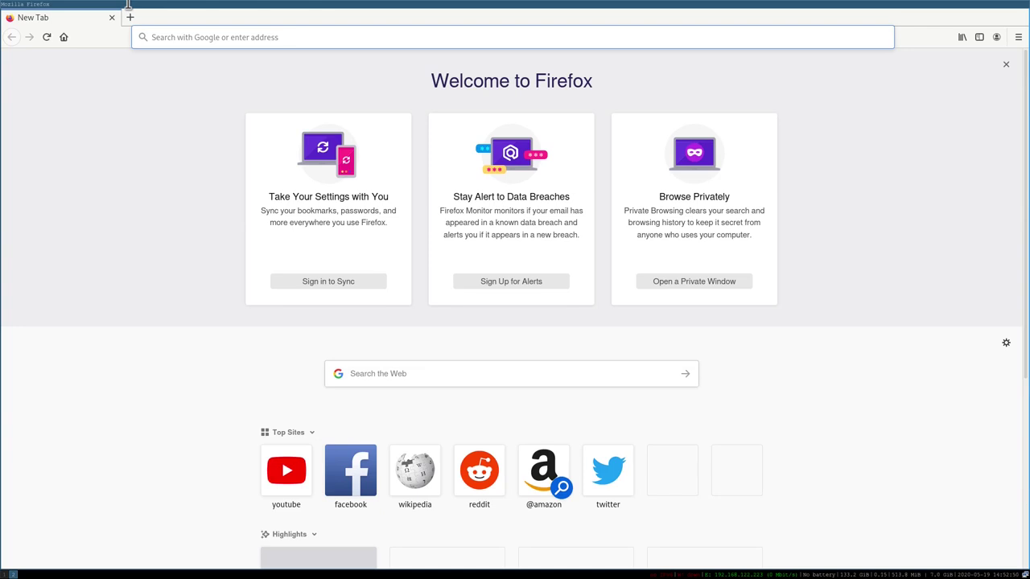
# Search the web for "arch linux wallpaper" and change the results page to English.
pyautogui.write('arch')
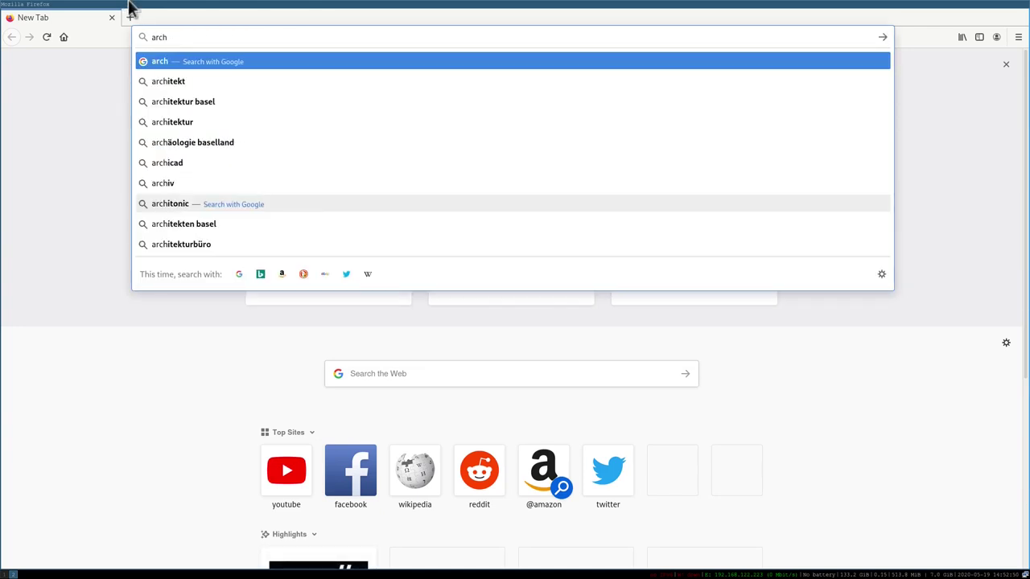
pyautogui.write(' linux wallpaper')
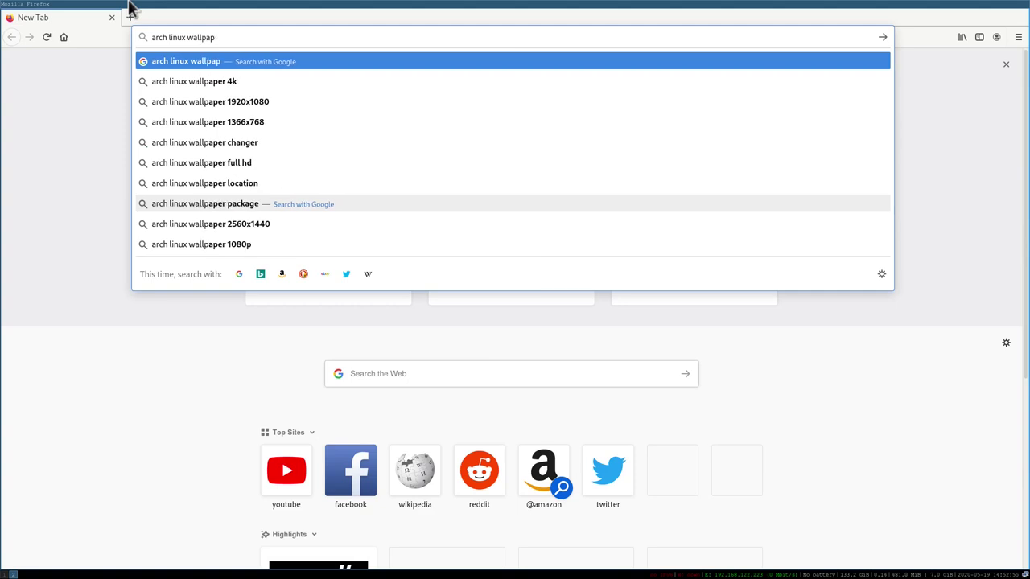
pyautogui.press('Return')
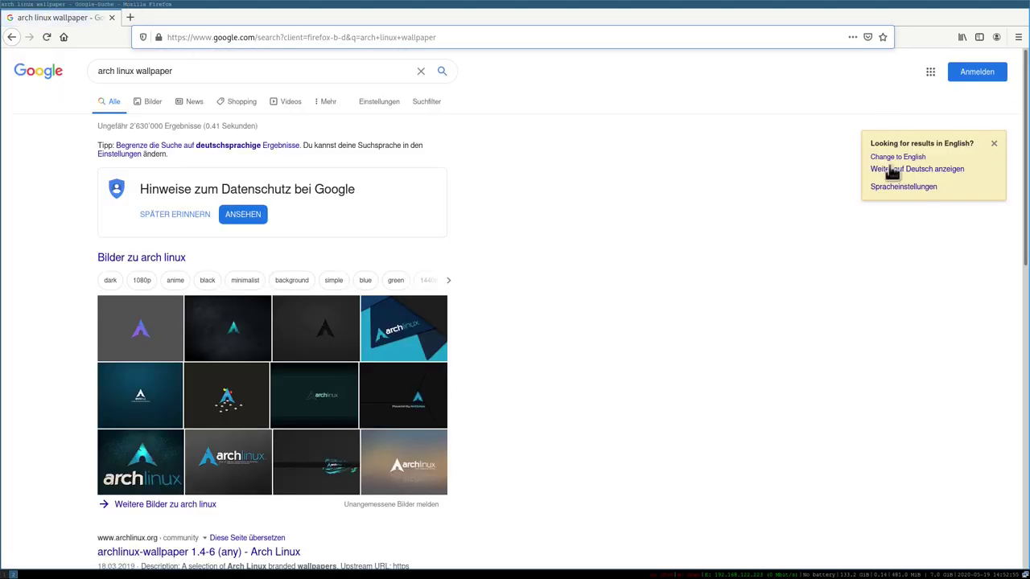
pyautogui.click(891, 157)
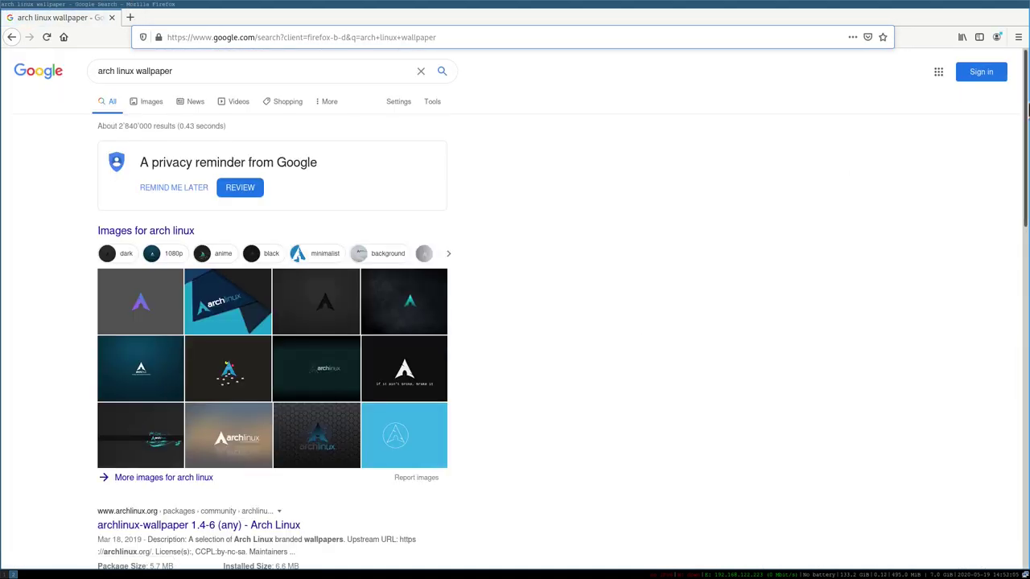
# Find the 2135x1334 Arch Linux wallpaper with the white logo and reflection on WallpaperPlay and open its full-resolution image.
pyautogui.moveTo(1026, 114); pyautogui.dragTo(1008, 281)
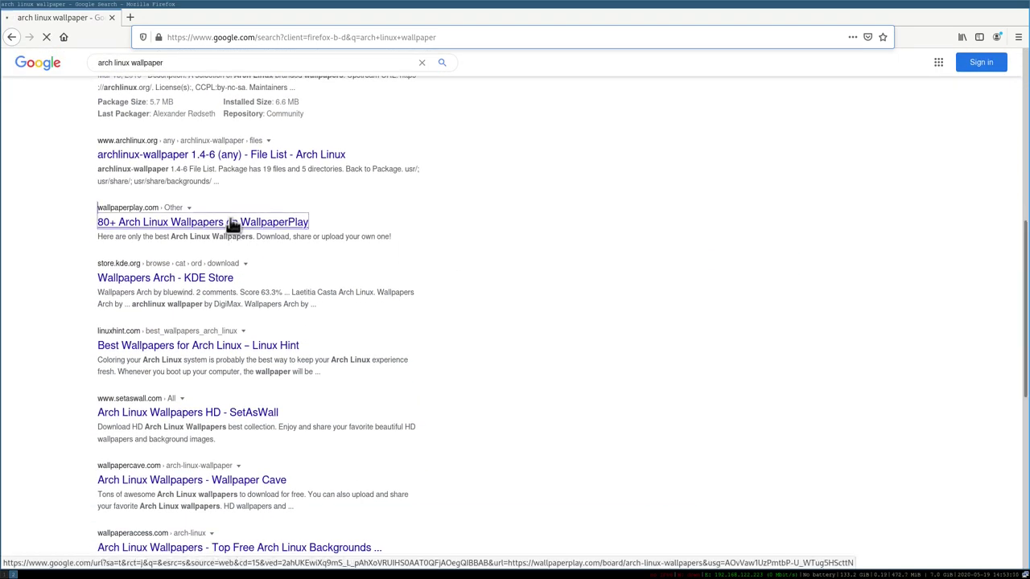
pyautogui.click(231, 223)
pyautogui.moveTo(1024, 106); pyautogui.dragTo(1010, 182)
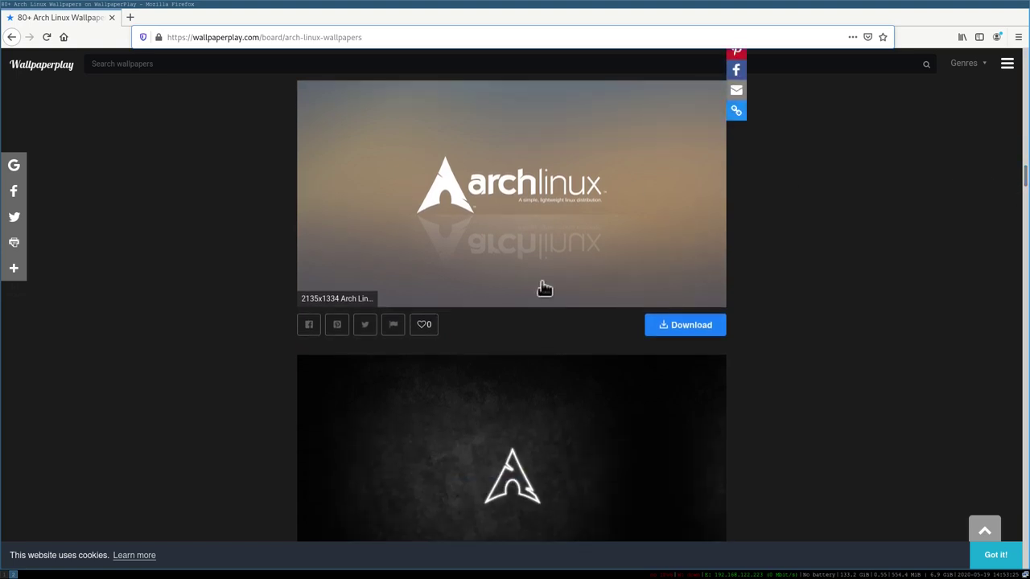
pyautogui.click(679, 324)
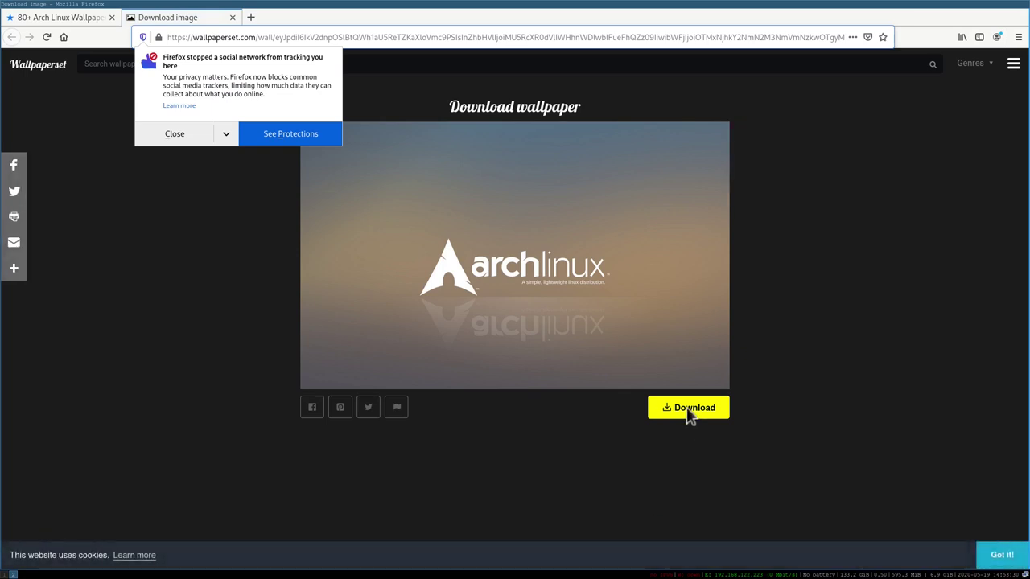
pyautogui.click(690, 410)
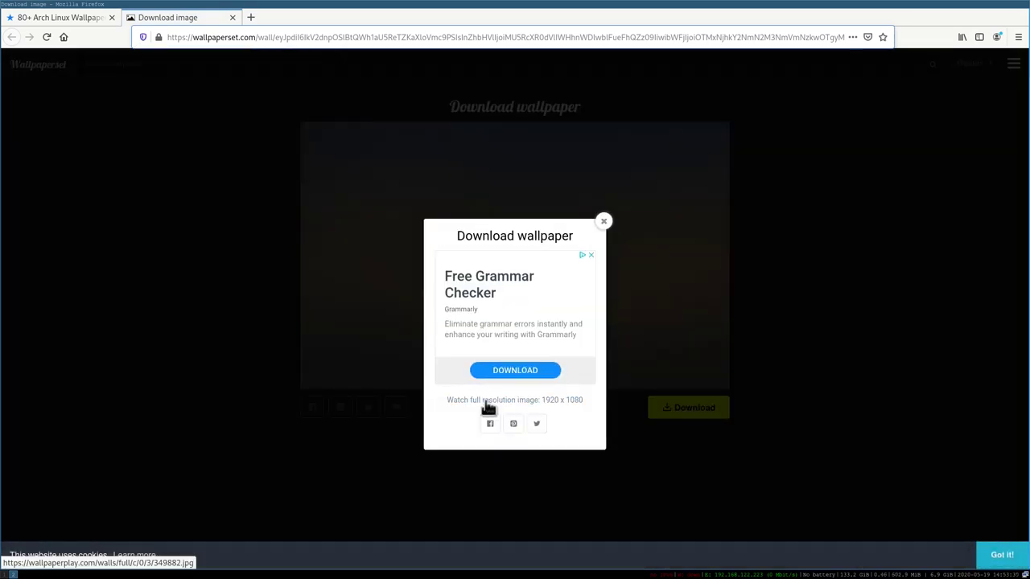
pyautogui.click(486, 402)
# Save the full-resolution wallpaper image as arch.jpg in the Pictures folder.
pyautogui.rightClick(462, 238)
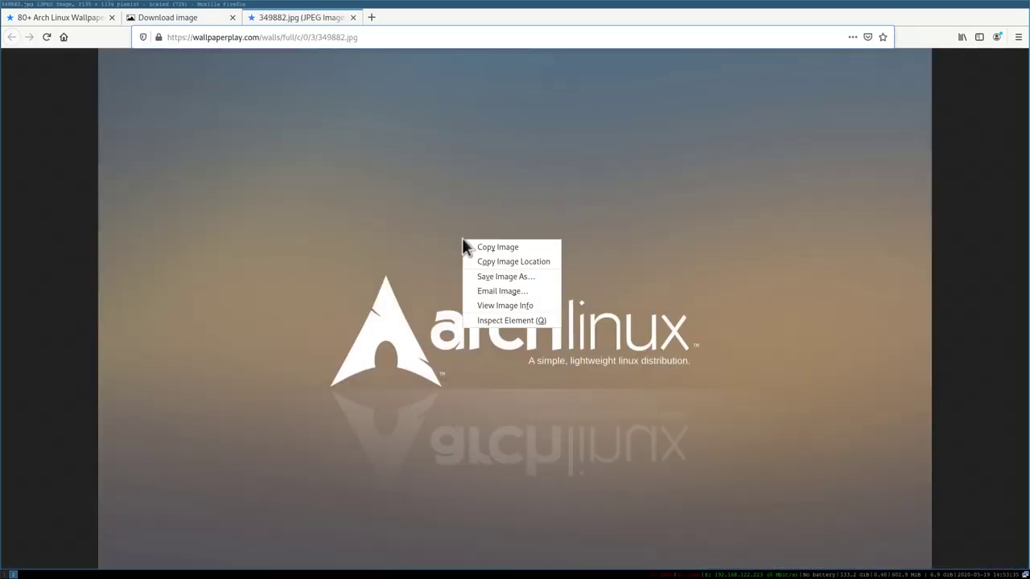
pyautogui.click(494, 276)
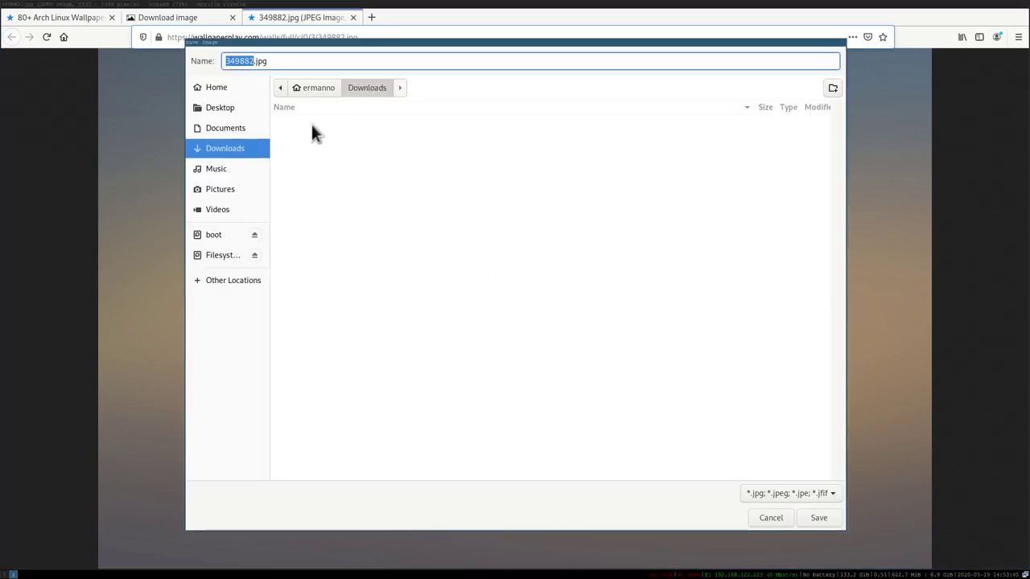
pyautogui.write('arch')
pyautogui.click(221, 191)
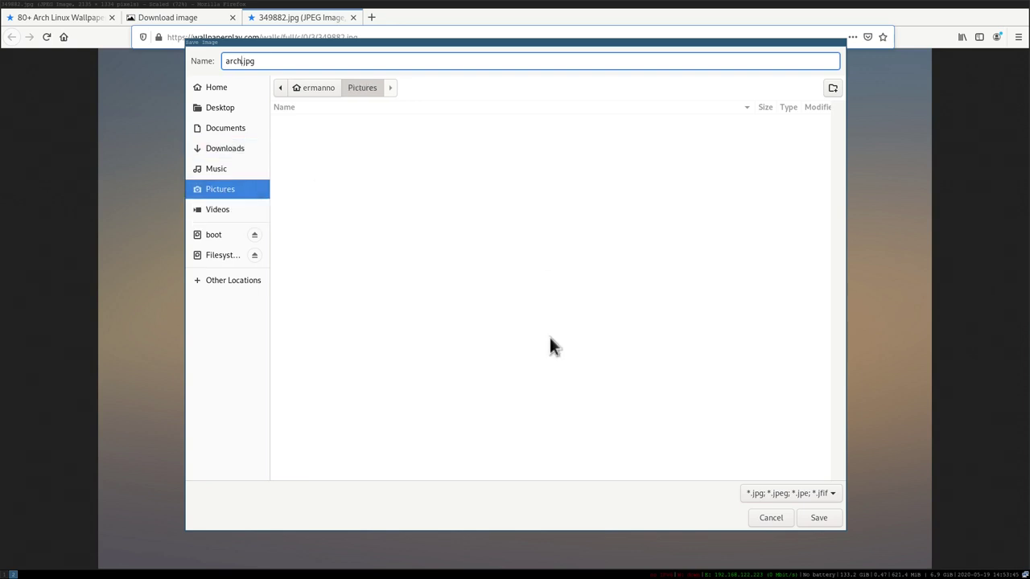
pyautogui.click(818, 518)
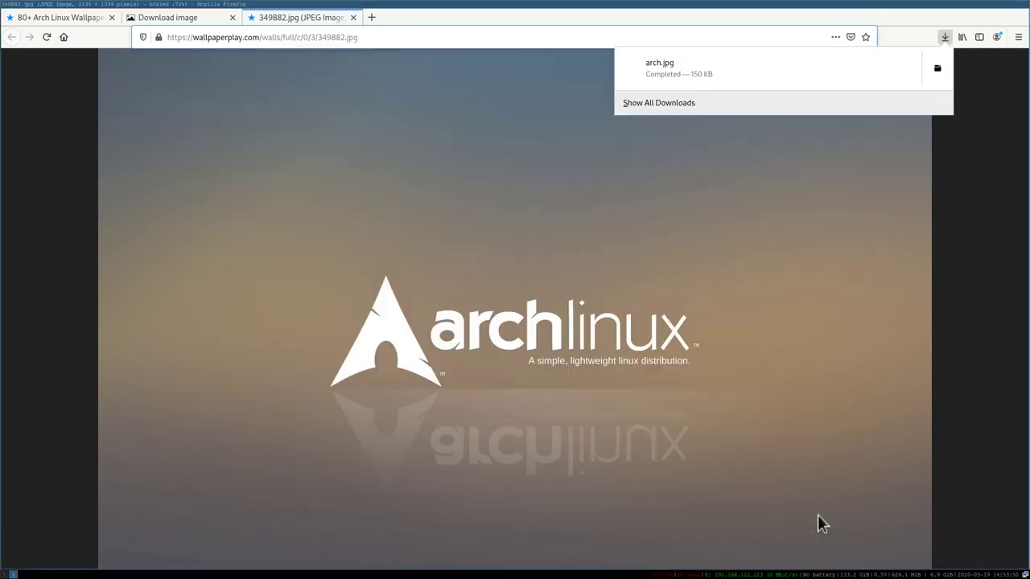
# Quit Firefox with all its tabs and return to the terminal on workspace 1.
pyautogui.click(233, 209)
pyautogui.click(234, 209)
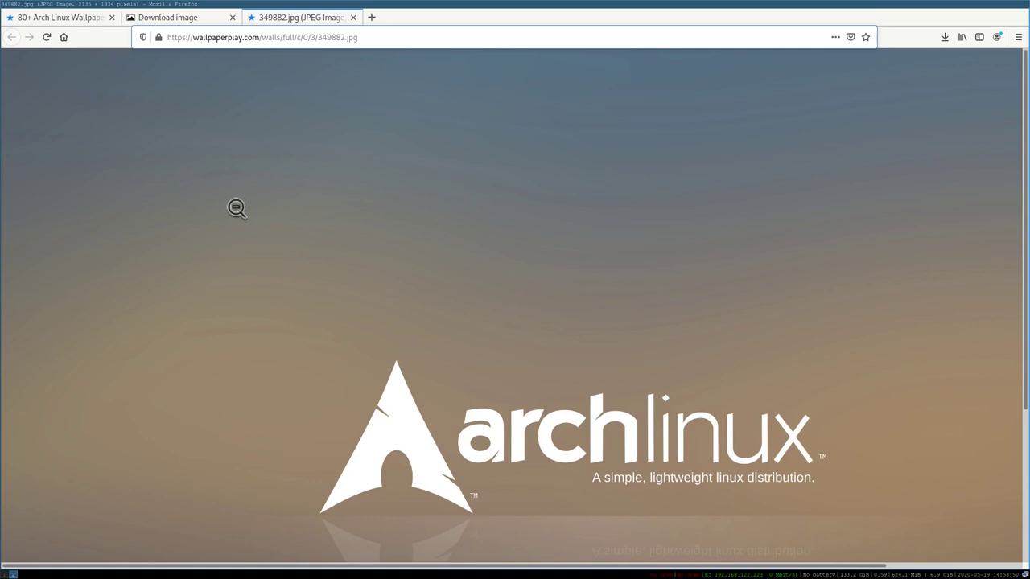
pyautogui.hotkey('ctrl', 'q')
pyautogui.click(611, 314)
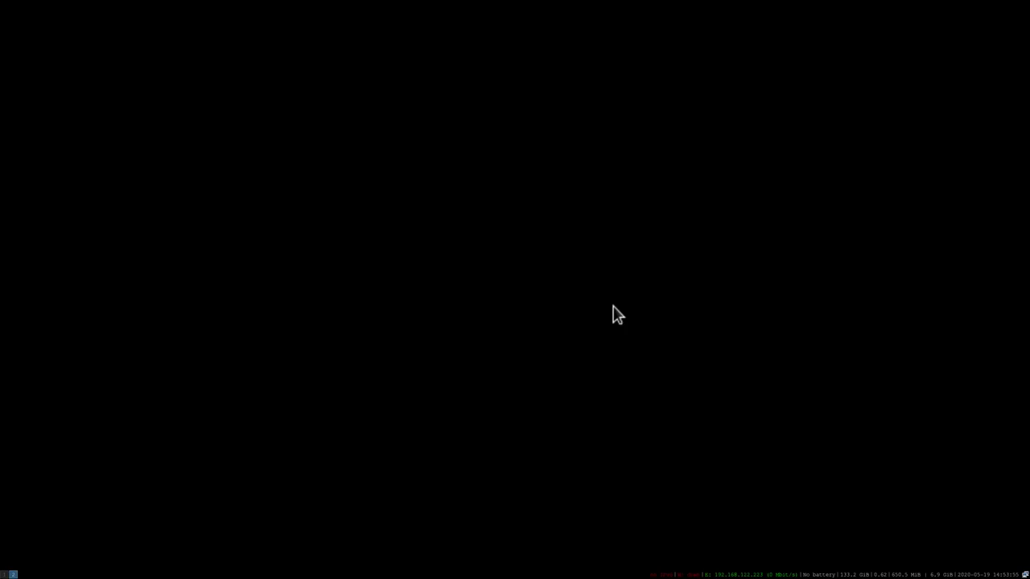
pyautogui.press('super+1')
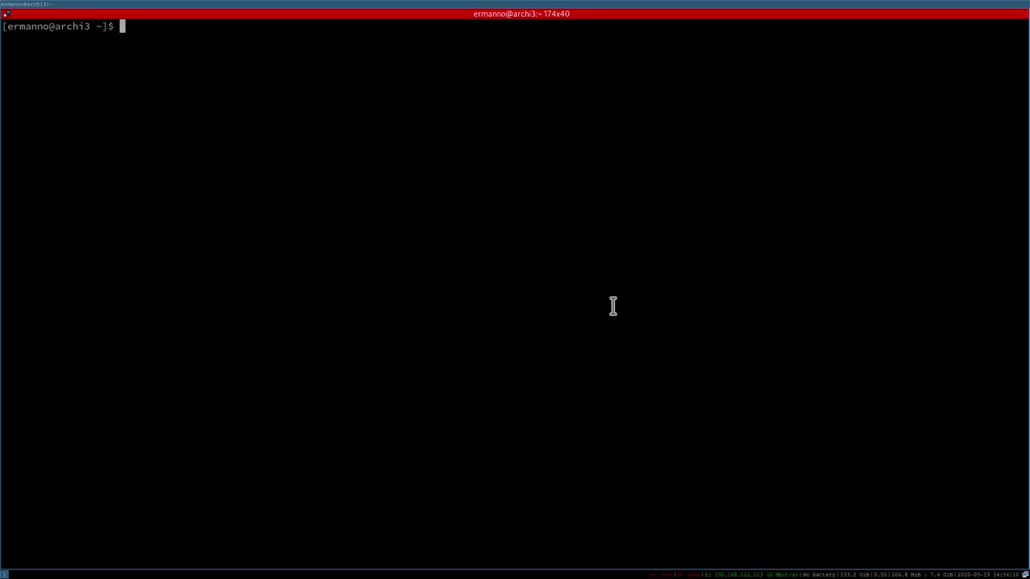
# Install Nitrogen with "sudo pacman -S nitrogen", entering the sudo password and accepting the installation.
pyautogui.write('sudo pacman -S nitrogen')
pyautogui.press('Return')
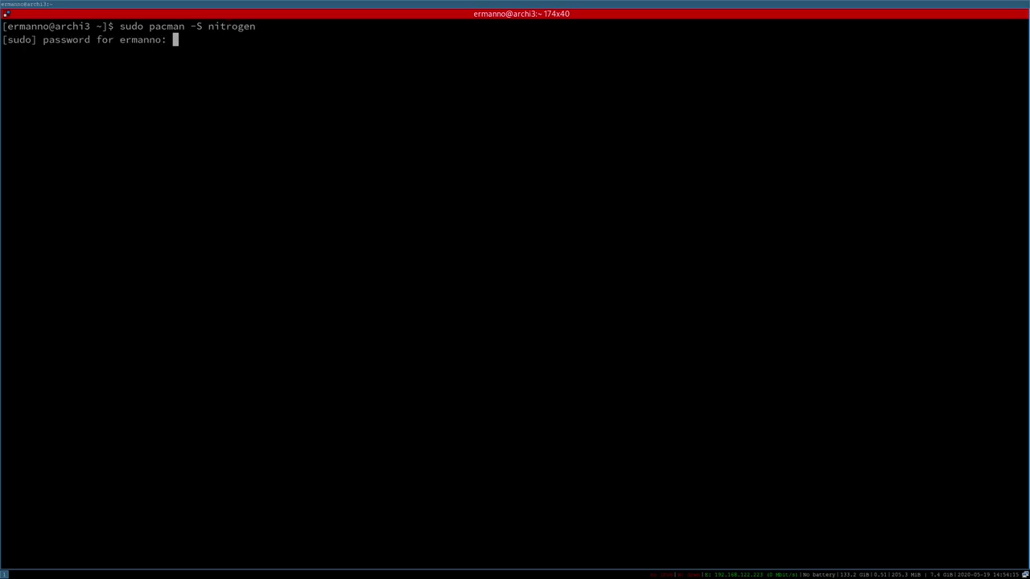
pyautogui.press('Return')
pyautogui.press('Return')
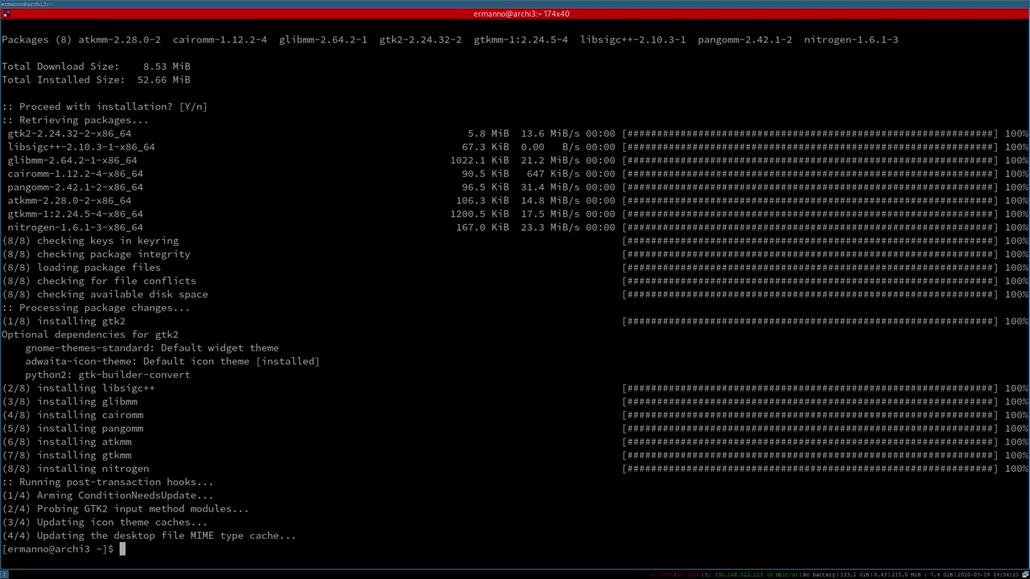
# Launch Nitrogen from the application launcher.
pyautogui.press('super+d')
pyautogui.write('nitrog')
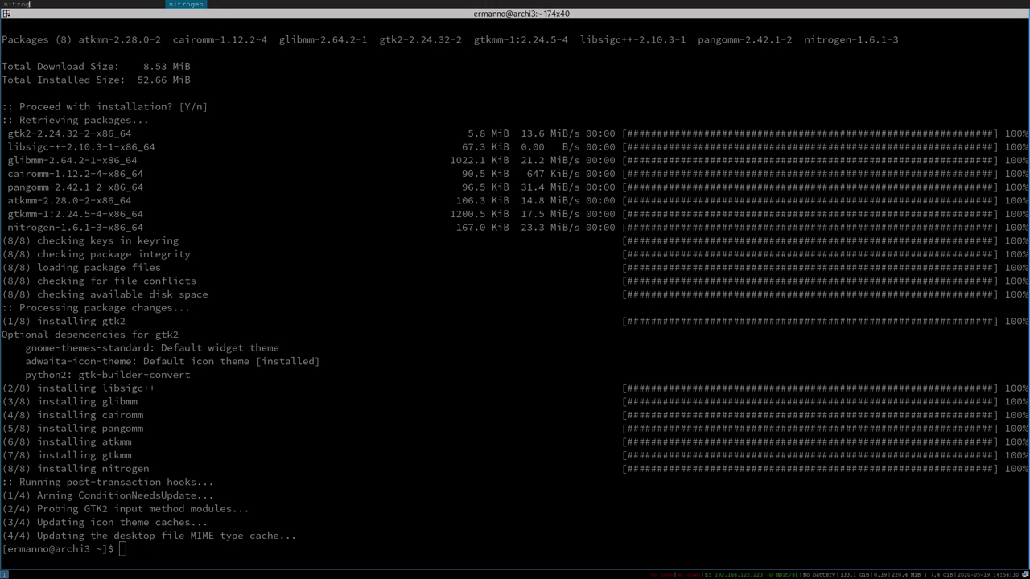
pyautogui.press('Return')
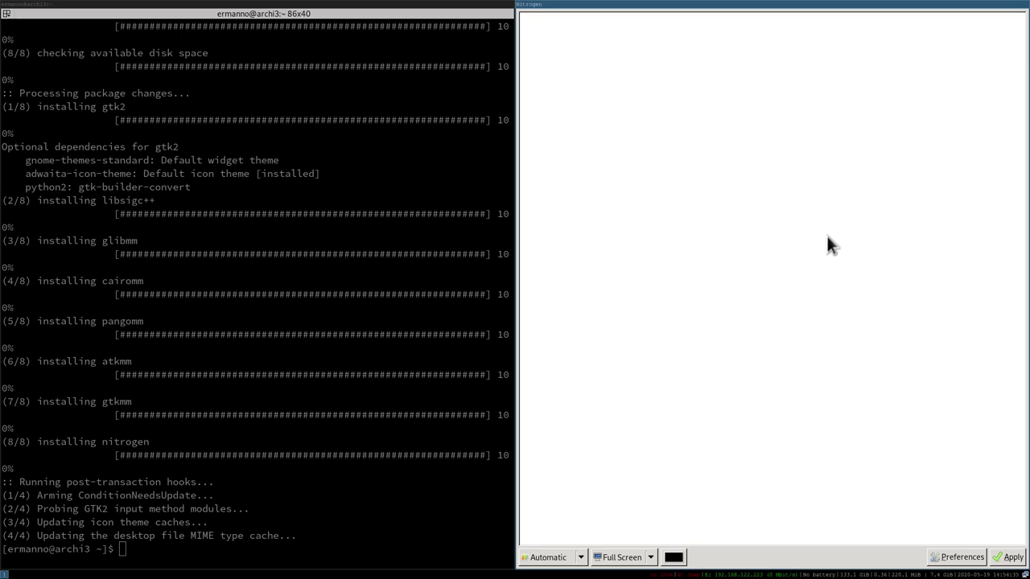
# Add the Pictures folder to Nitrogen's image directories and select the Arch Linux wallpaper thumbnail.
pyautogui.click(946, 557)
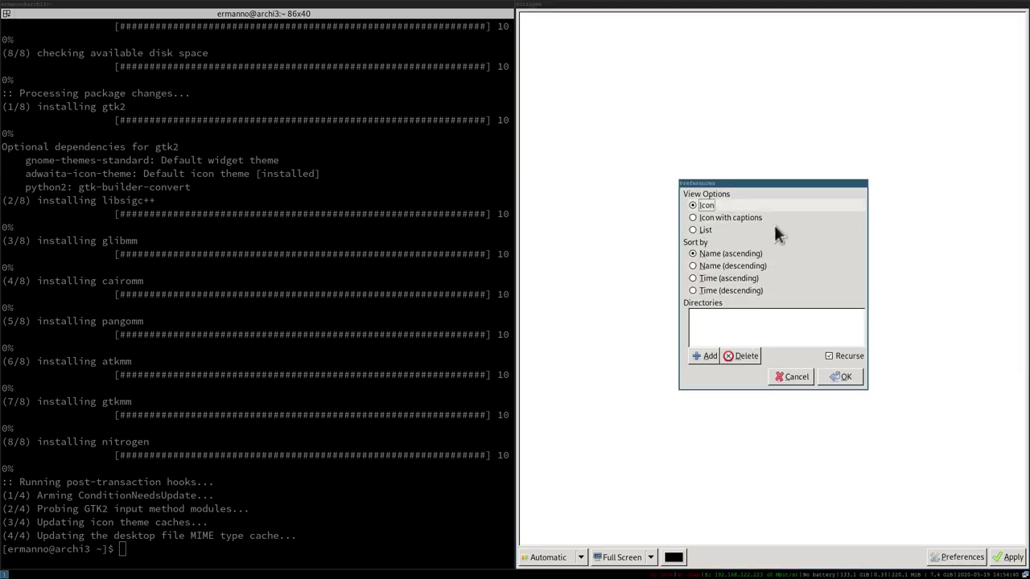
pyautogui.click(693, 359)
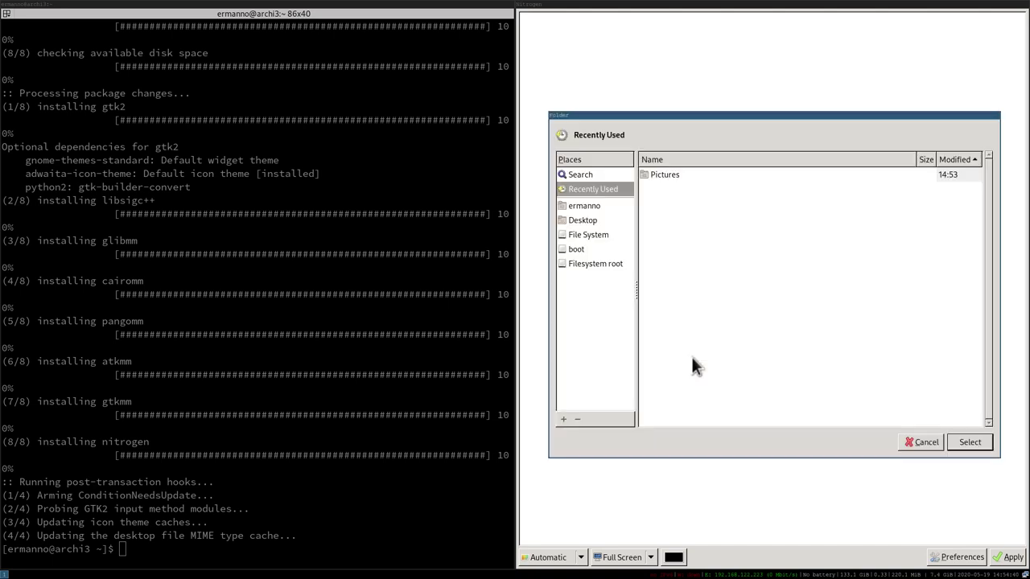
pyautogui.click(673, 174)
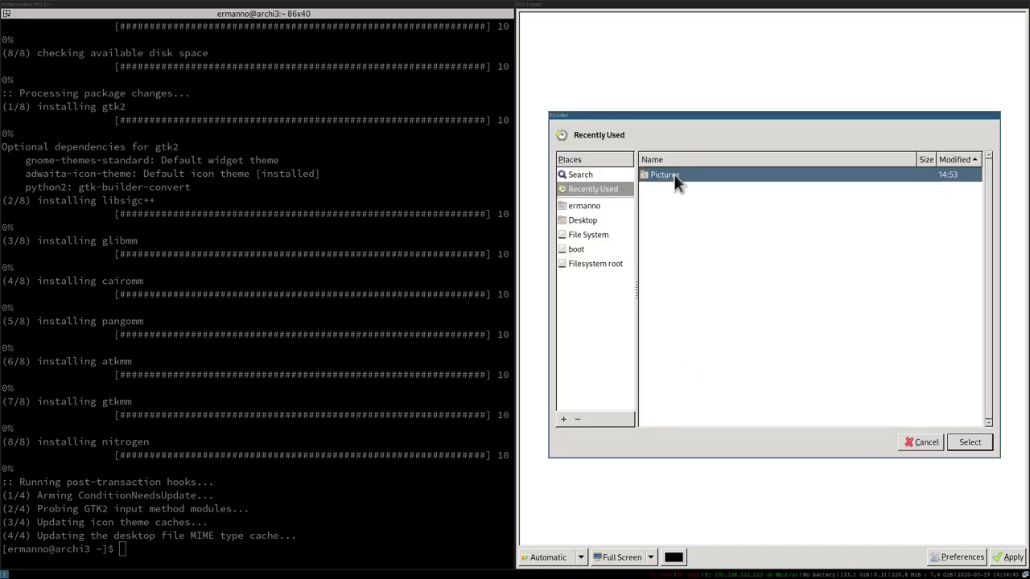
pyautogui.click(984, 443)
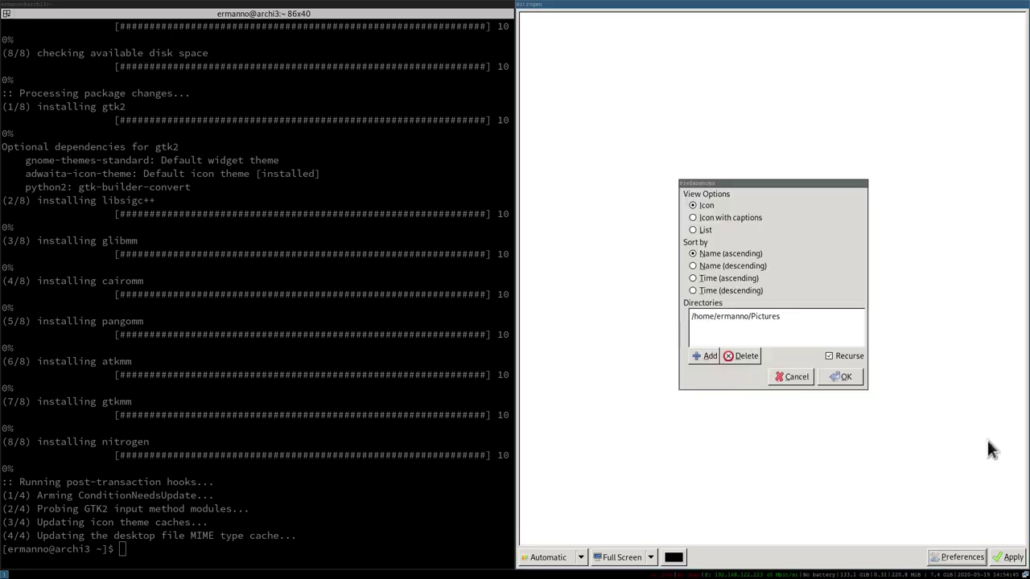
pyautogui.click(844, 377)
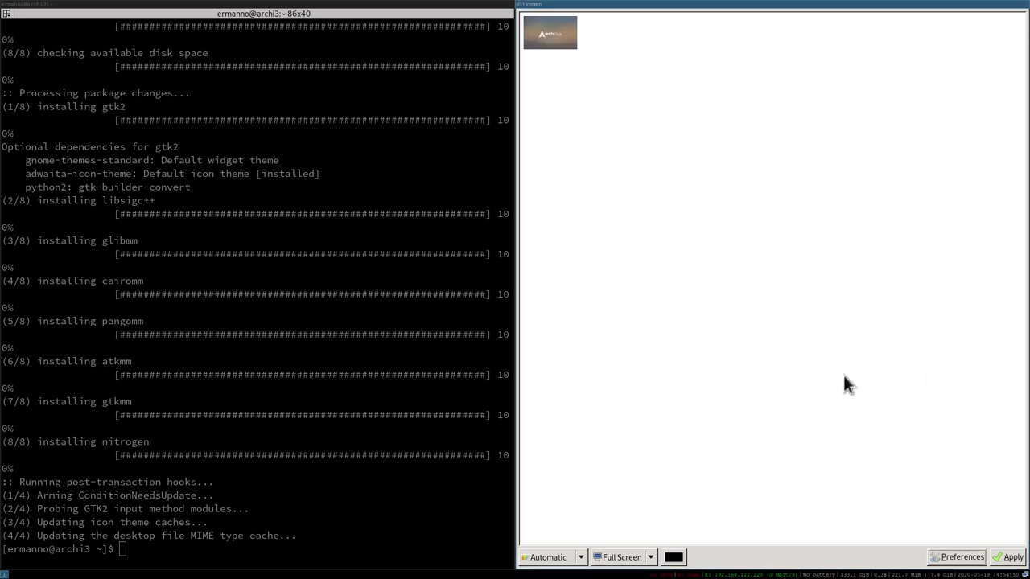
pyautogui.click(564, 45)
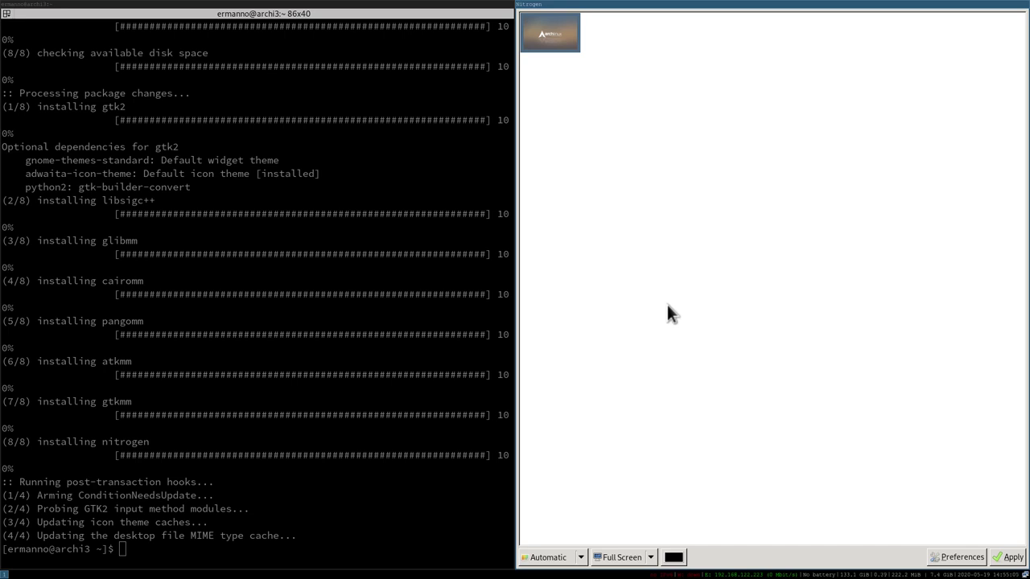
# Close Nitrogen and uninstall it from a cleared terminal with "sudo pacman -R nitrogen", accepting the removal.
pyautogui.press('super+shift+q')
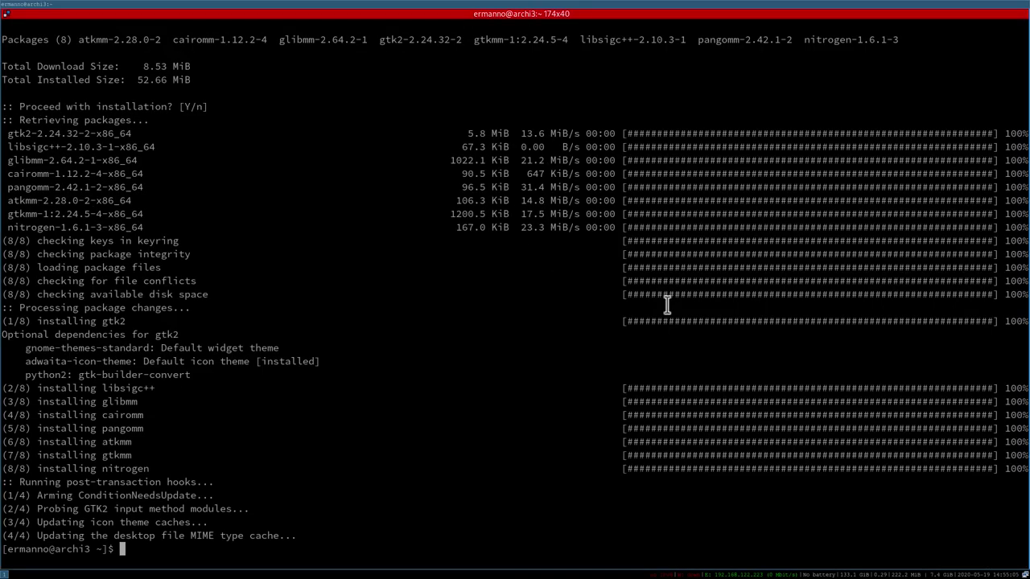
pyautogui.hotkey('ctrl', 'l')
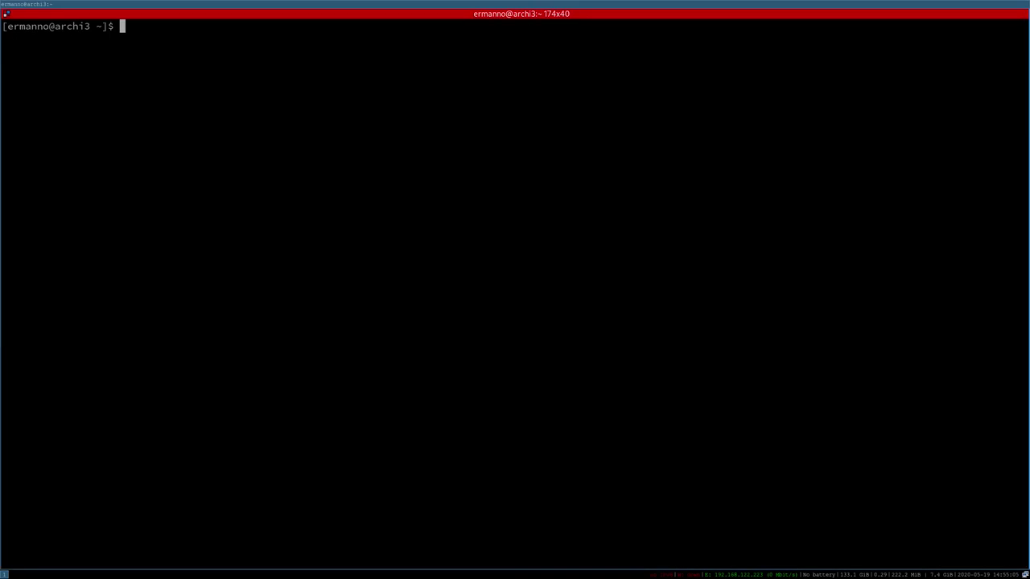
pyautogui.write('sudo pacman -S nitrogen')
pyautogui.press('Left')
pyautogui.press('Left')
pyautogui.press('Left')
pyautogui.press('Left')
pyautogui.press('Left')
pyautogui.press('Left')
pyautogui.press('Left')
pyautogui.press('Left')
pyautogui.press('Left')
pyautogui.press('BackSpace')
pyautogui.write('R')
pyautogui.press('Return')
pyautogui.press('Return')
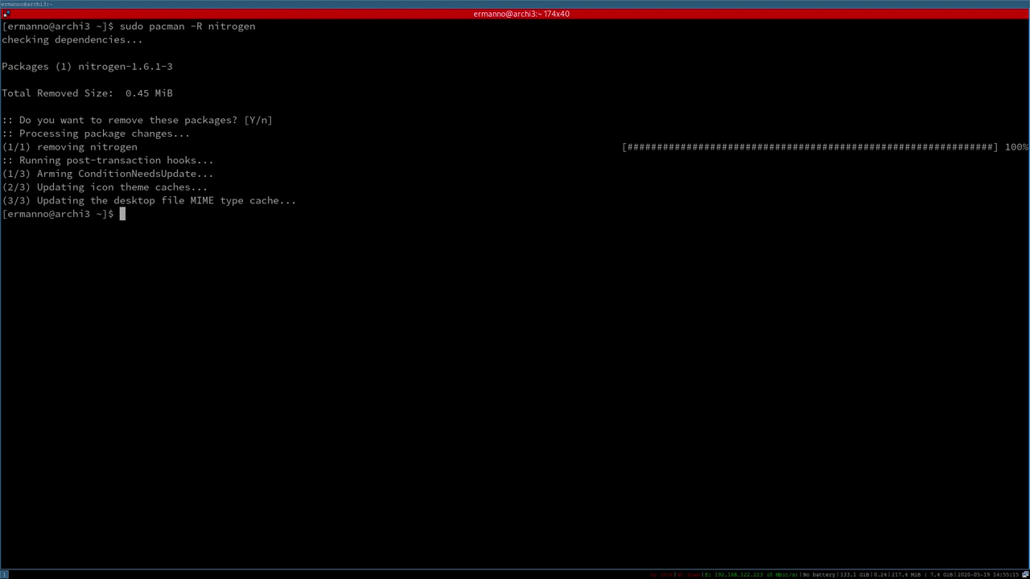
# Remove the unneeded dependencies with "yay -Yc", accepting the removal, and clear the terminal.
pyautogui.write('yay -Yc')
pyautogui.press('Return')
pyautogui.press('Return')
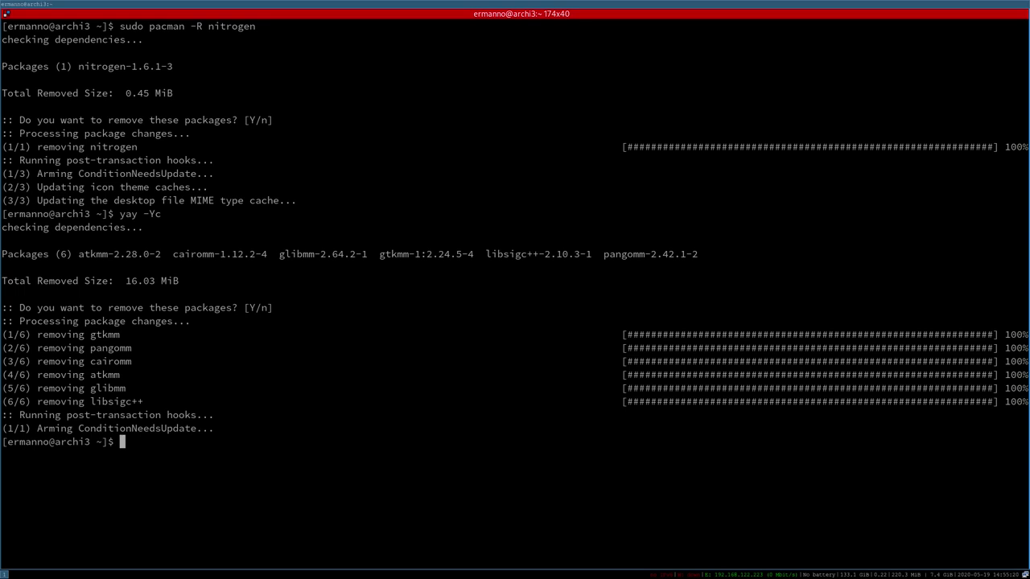
pyautogui.hotkey('ctrl', 'l')
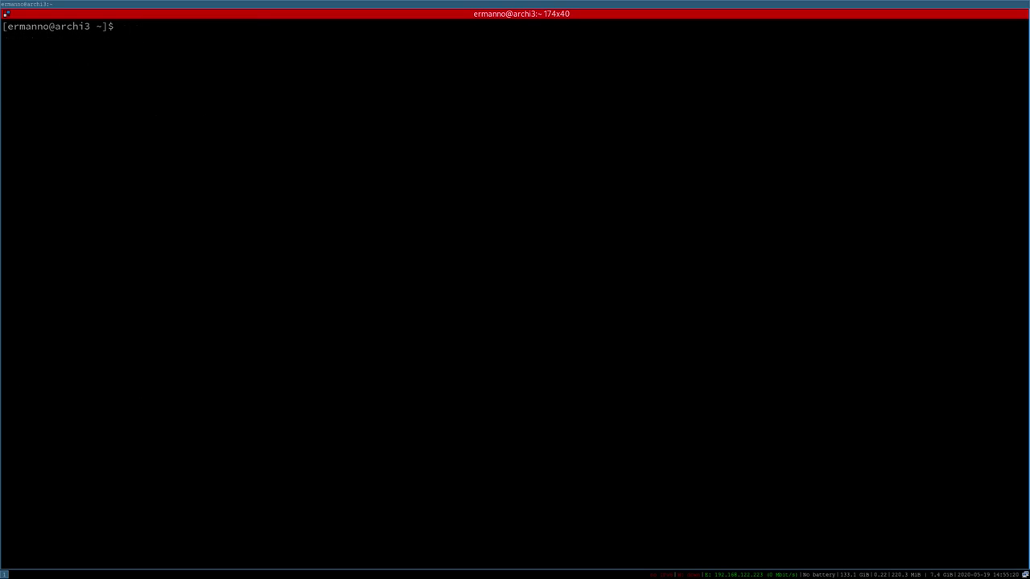
# Install feh with "sudo pacman -S feh" and accept the installation.
pyautogui.write('sudo pacman -S feh')
pyautogui.press('Return')
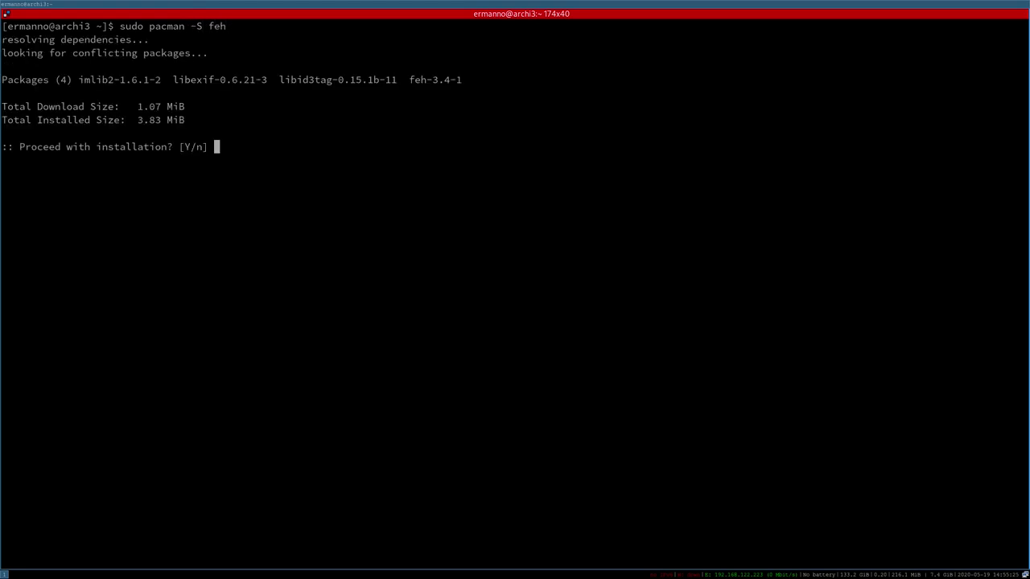
pyautogui.press('Return')
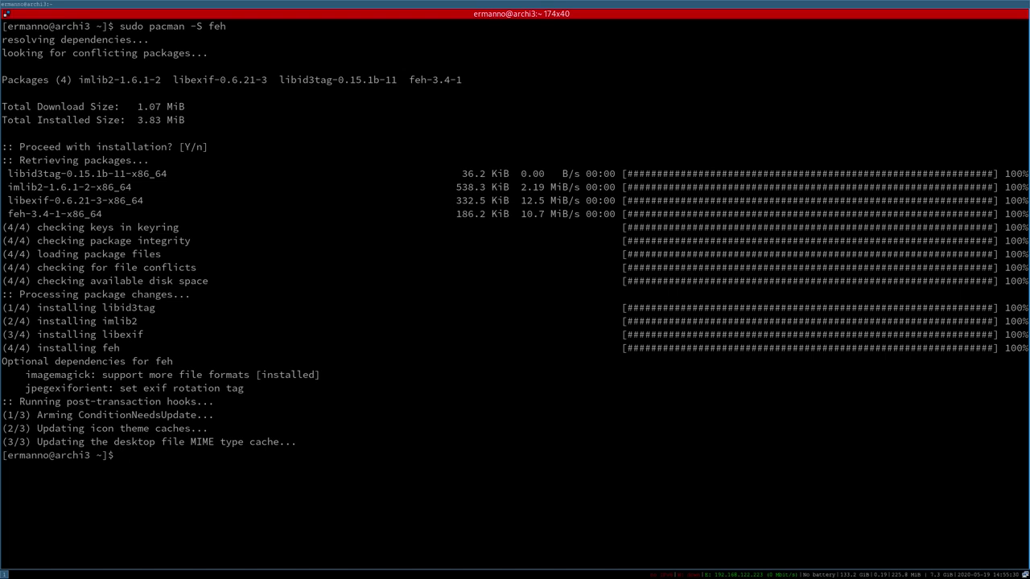
# Clear the terminal and read through the feh manual page with "man feh", from the description to the first options, and quit it.
pyautogui.hotkey('ctrl', 'l')
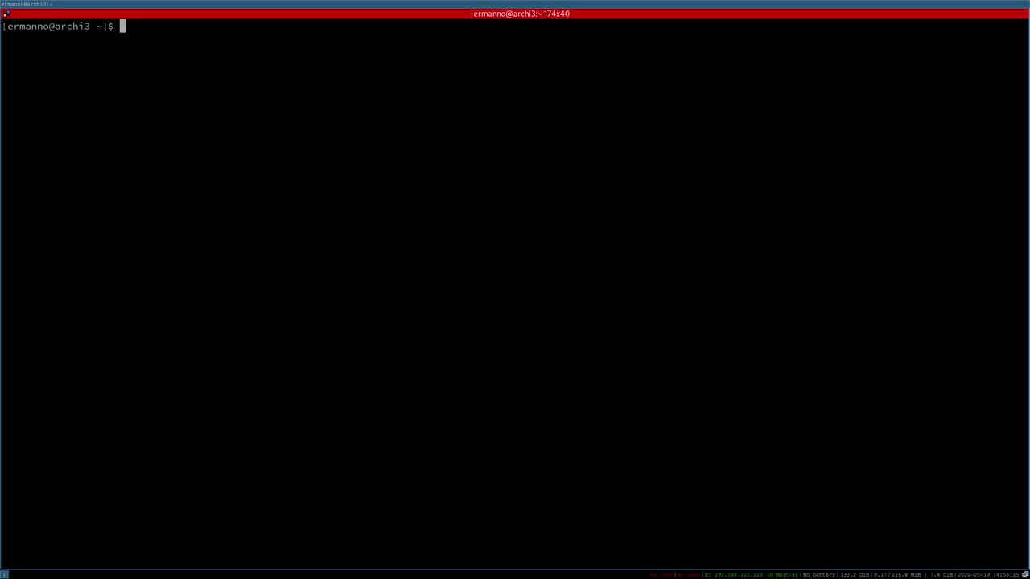
pyautogui.write('man feh')
pyautogui.press('Return')
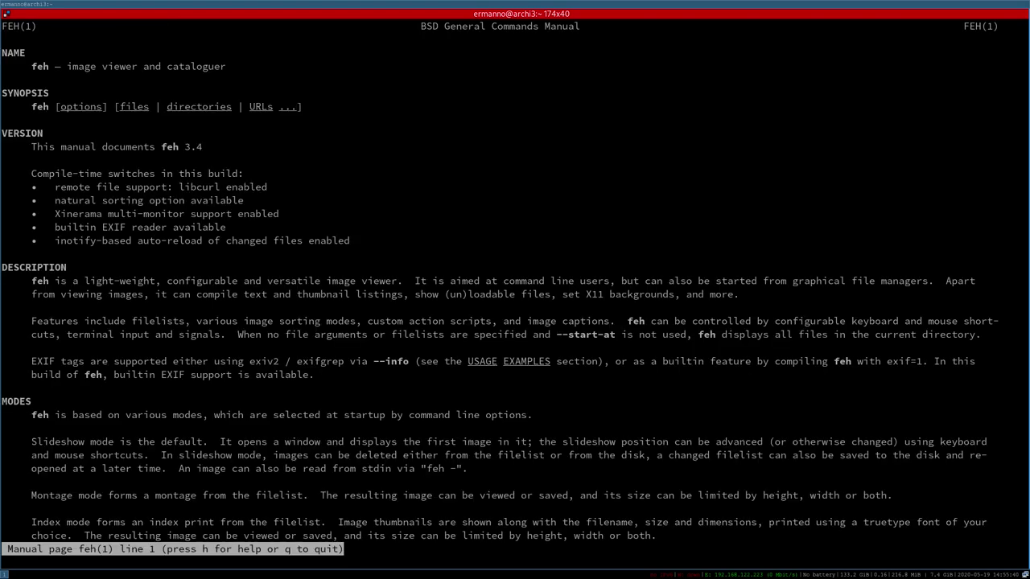
pyautogui.press('Down')
pyautogui.press('Down')
pyautogui.press('Down')
pyautogui.press('Down')
pyautogui.press('Down')
pyautogui.press('Down')
pyautogui.press('Down')
pyautogui.press('Down')
pyautogui.press('Down')
pyautogui.press('Down')
pyautogui.press('Down')
pyautogui.press('Down')
pyautogui.press('Down')
pyautogui.press('Down')
pyautogui.press('Down')
pyautogui.press('Down')
pyautogui.press('Down')
pyautogui.press('Down')
pyautogui.press('Down')
pyautogui.press('Down')
pyautogui.press('Down')
pyautogui.press('Down')
pyautogui.press('Down')
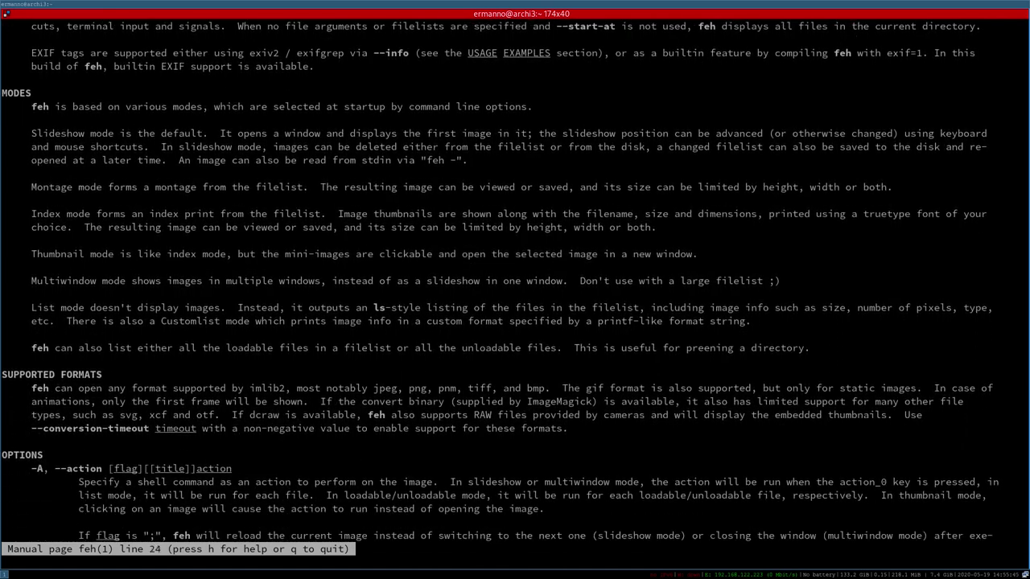
pyautogui.press('Down')
pyautogui.press('Down')
pyautogui.press('Down')
pyautogui.press('Down')
pyautogui.press('Down')
pyautogui.press('Down')
pyautogui.press('Down')
pyautogui.press('Down')
pyautogui.press('Down')
pyautogui.press('Down')
pyautogui.press('Down')
pyautogui.press('Down')
pyautogui.press('Down')
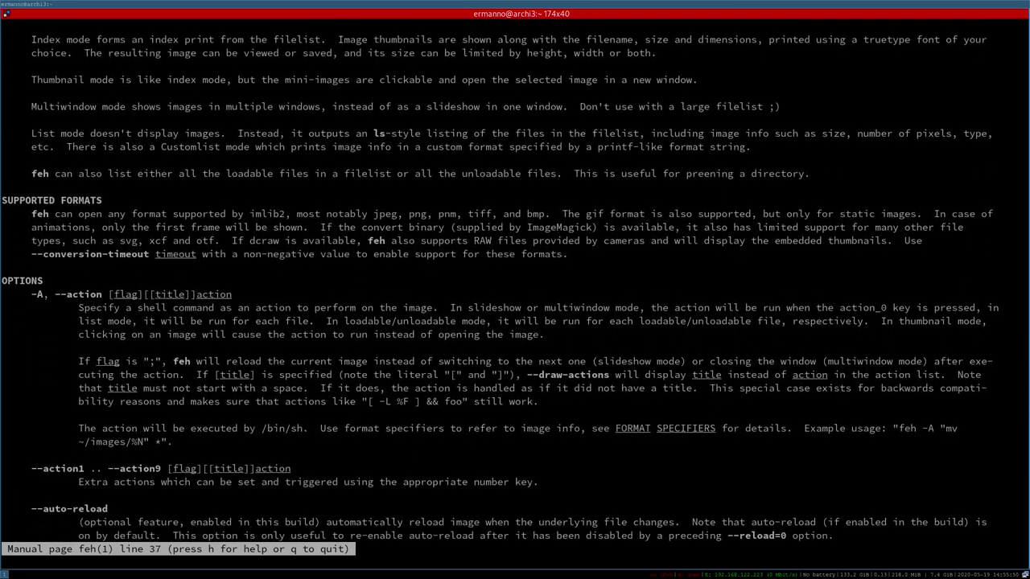
pyautogui.press('Down')
pyautogui.press('Down')
pyautogui.press('Down')
pyautogui.press('Down')
pyautogui.press('Down')
pyautogui.press('Down')
pyautogui.press('Down')
pyautogui.press('Down')
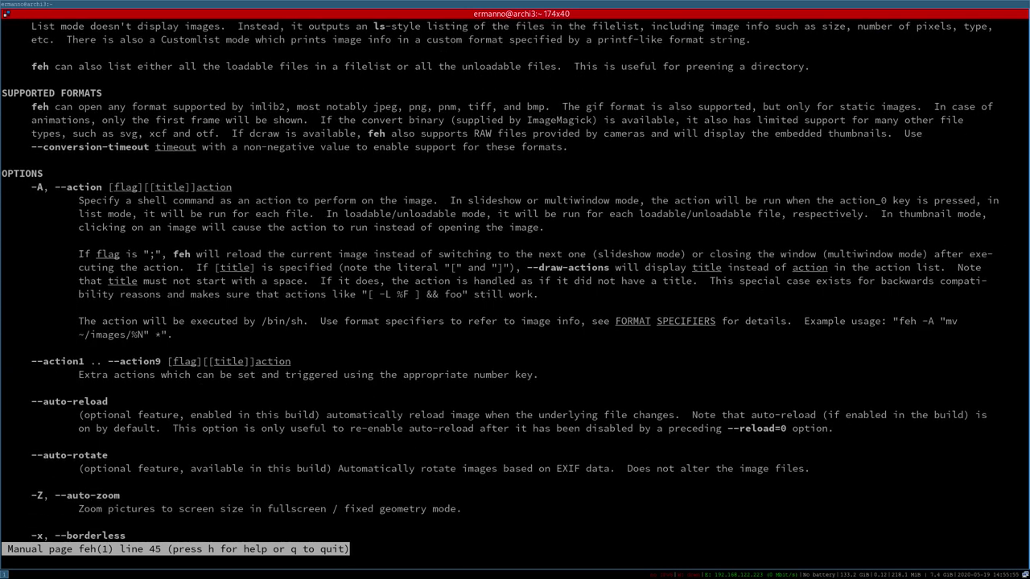
pyautogui.press('q')
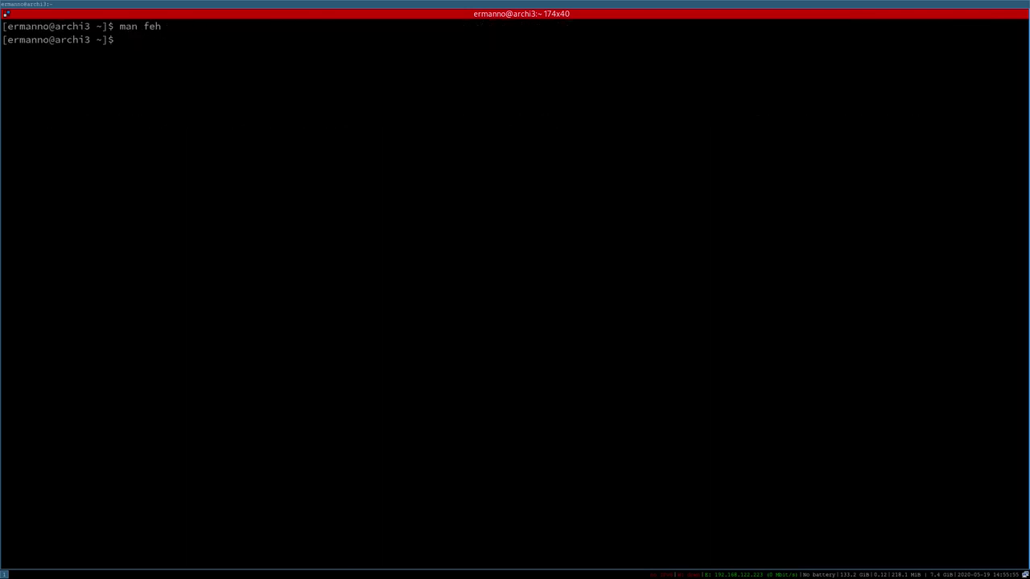
# Open .config/i3/config in vim and add the comment "# Display Wallpaper" below the display resolution entry.
pyautogui.write('vim .config/i3/c')
pyautogui.press('Tab')
pyautogui.press('Return')
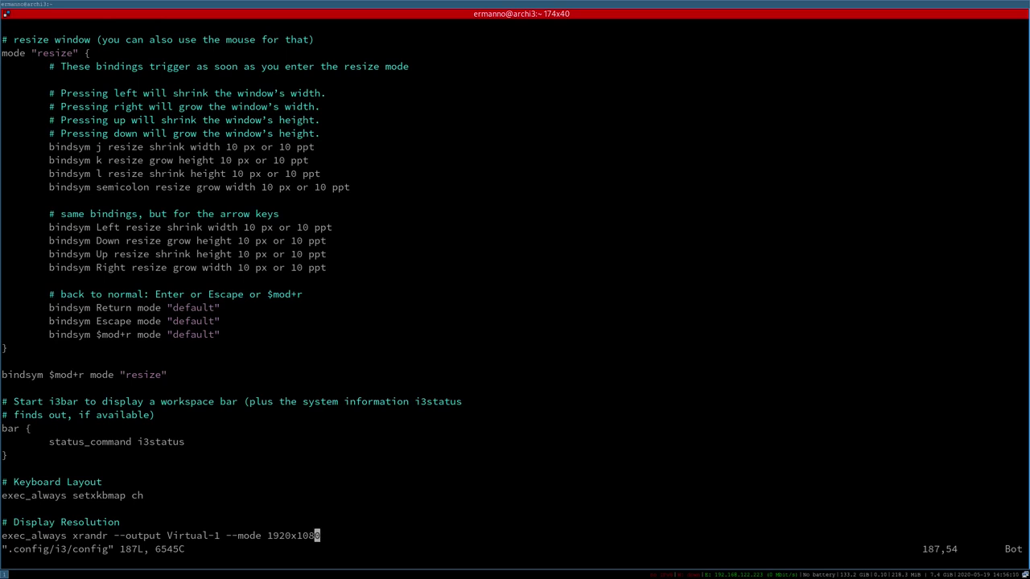
pyautogui.press('i')
pyautogui.press('Right')
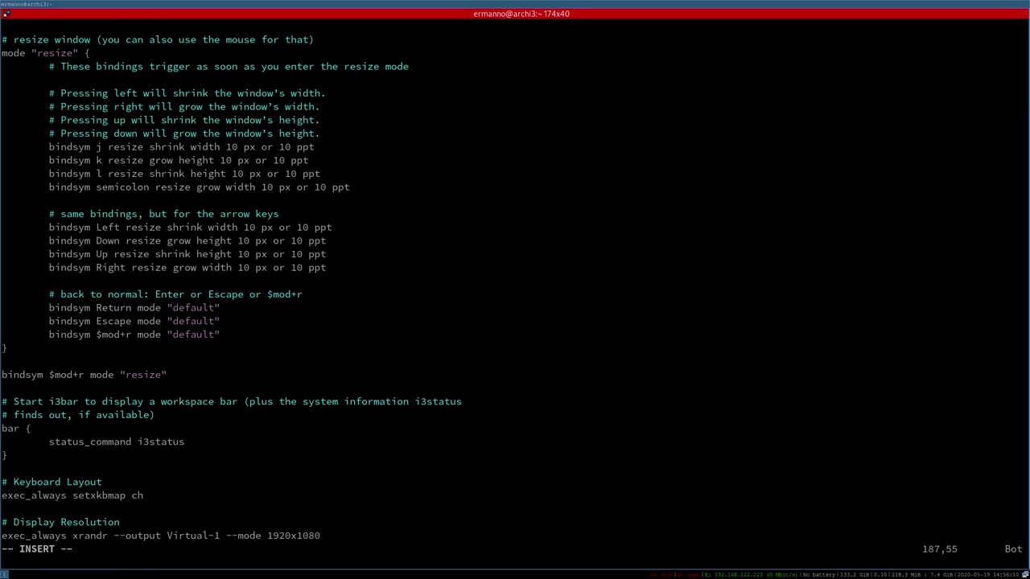
pyautogui.press('Return')
pyautogui.press('Return')
pyautogui.write('#')
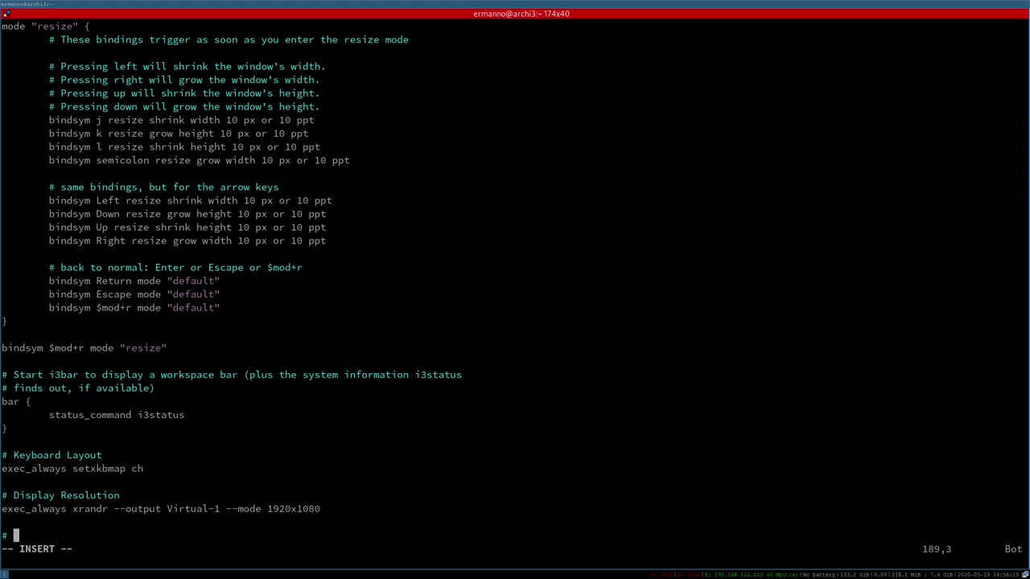
pyautogui.write(' Display Wall')
pyautogui.write('er')
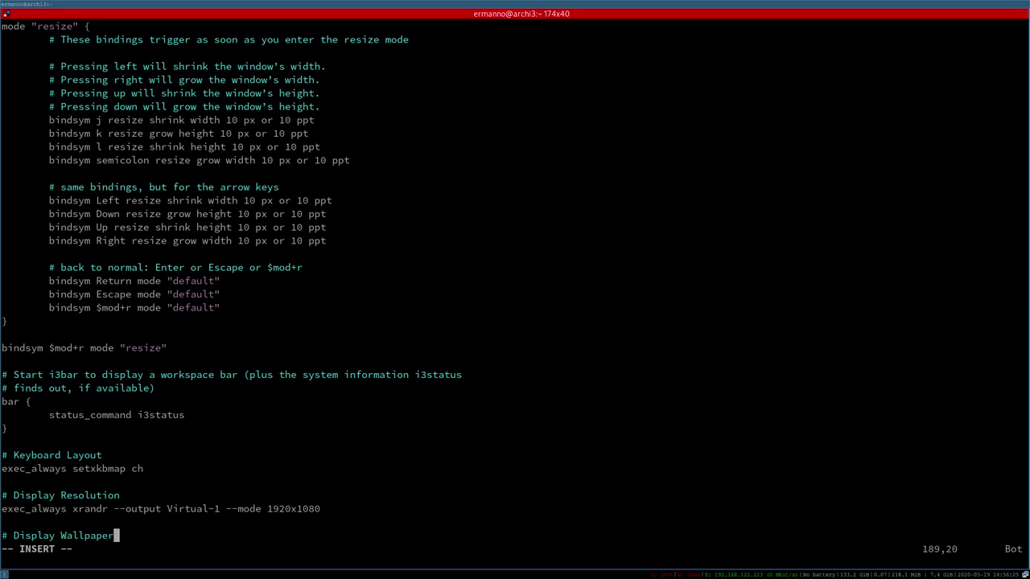
# Add an "exec_always feh --bg-fill" line with the full path to Pictures/arch.jpg in the home folder, and save and quit.
pyautogui.press('Return')
pyautogui.press('BackSpace')
pyautogui.press('BackSpace')
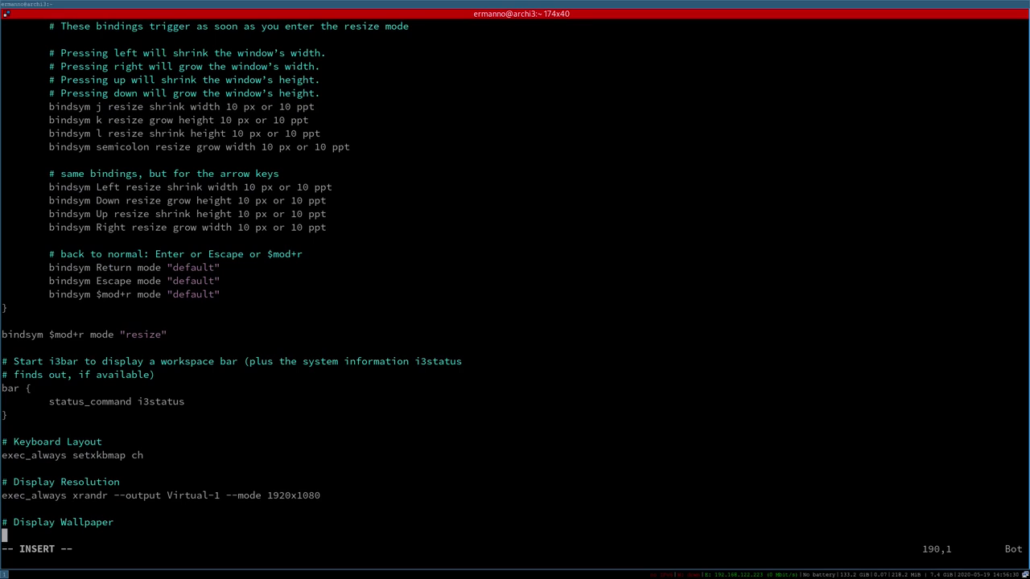
pyautogui.write('exec_always feh --bg-fill')
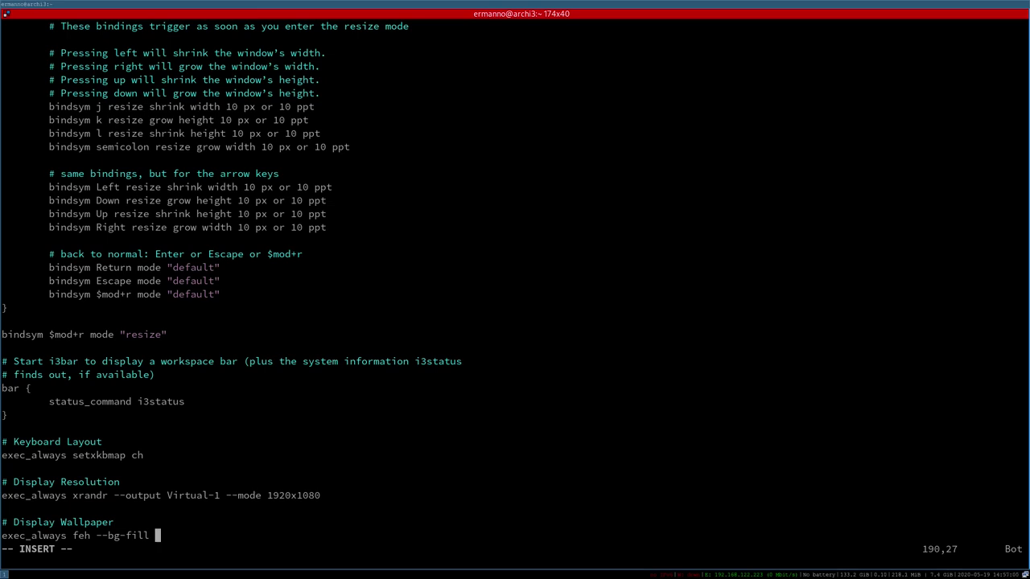
pyautogui.write('/home/ermanno/P')
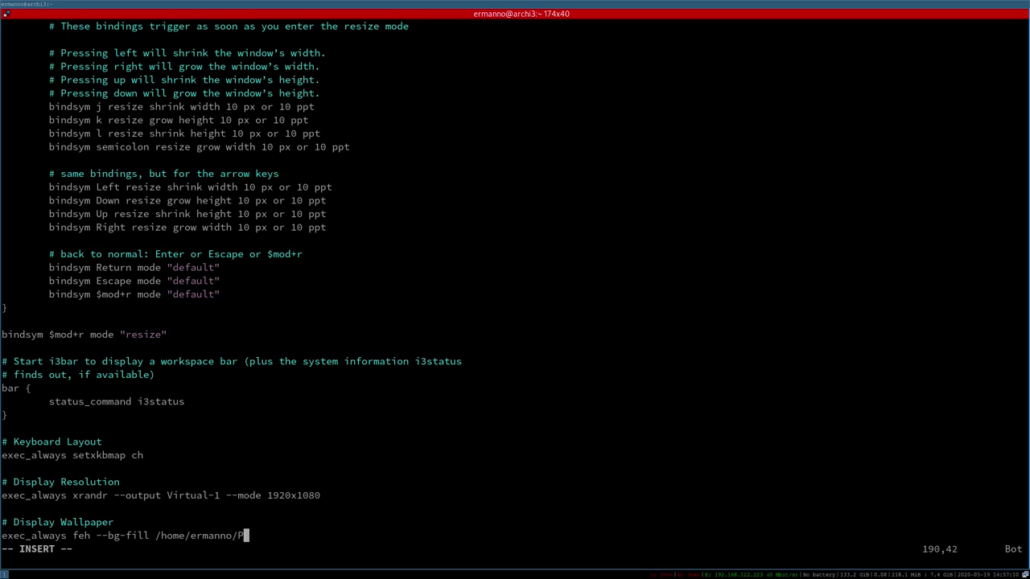
pyautogui.write('ictures/aech.jpg')
pyautogui.press('Escape')
pyautogui.write(':wq')
pyautogui.press('Return')
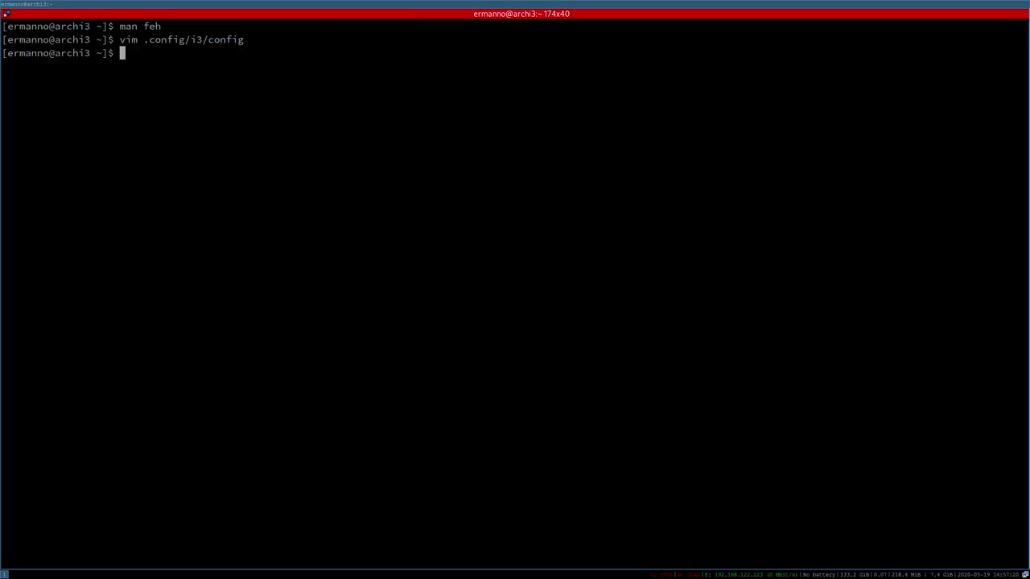
# Check the wallpaper on the empty workspace 2 and return to workspace 1.
pyautogui.scroll(1, 667, 306)
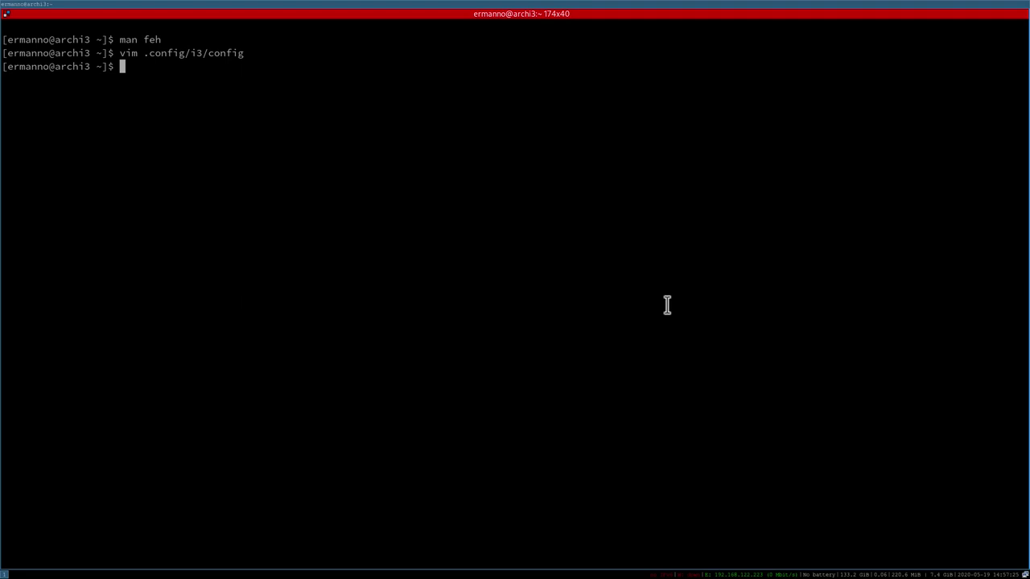
pyautogui.press('super+2')
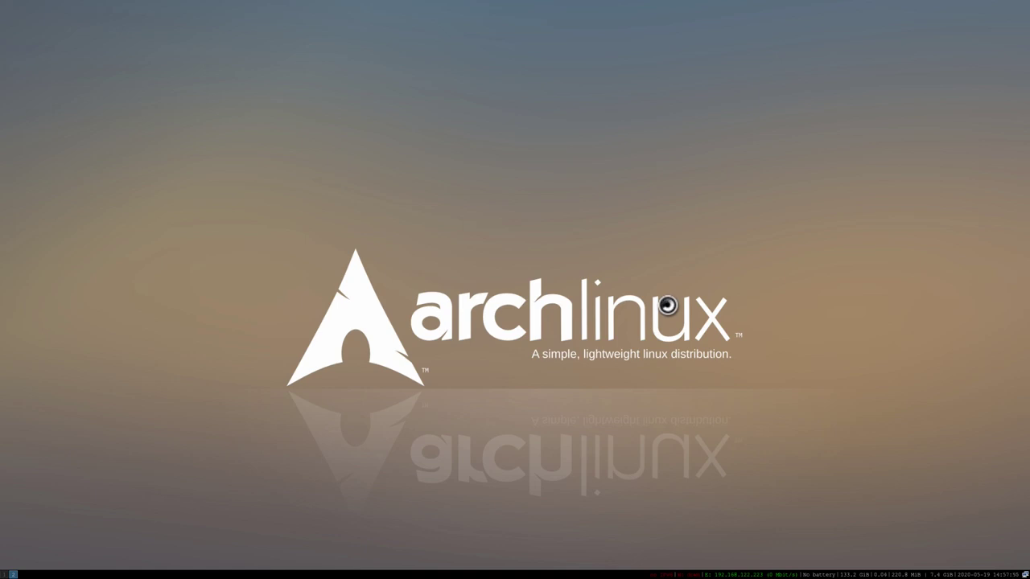
pyautogui.press('super+1')
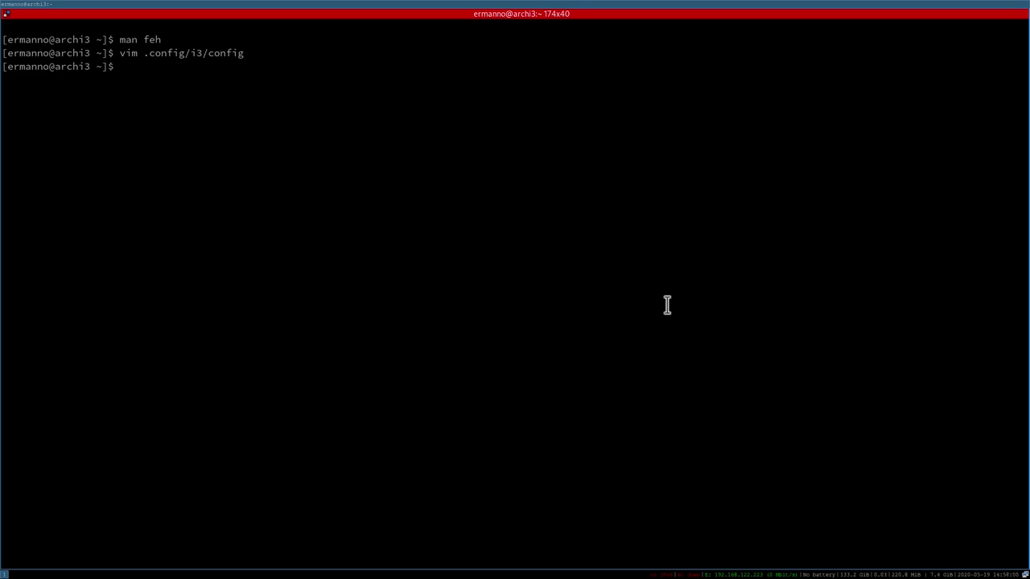
# Lock the screen with "i3lock" and unlock it by entering the account password.
pyautogui.write('i3lock')
pyautogui.press('Return')
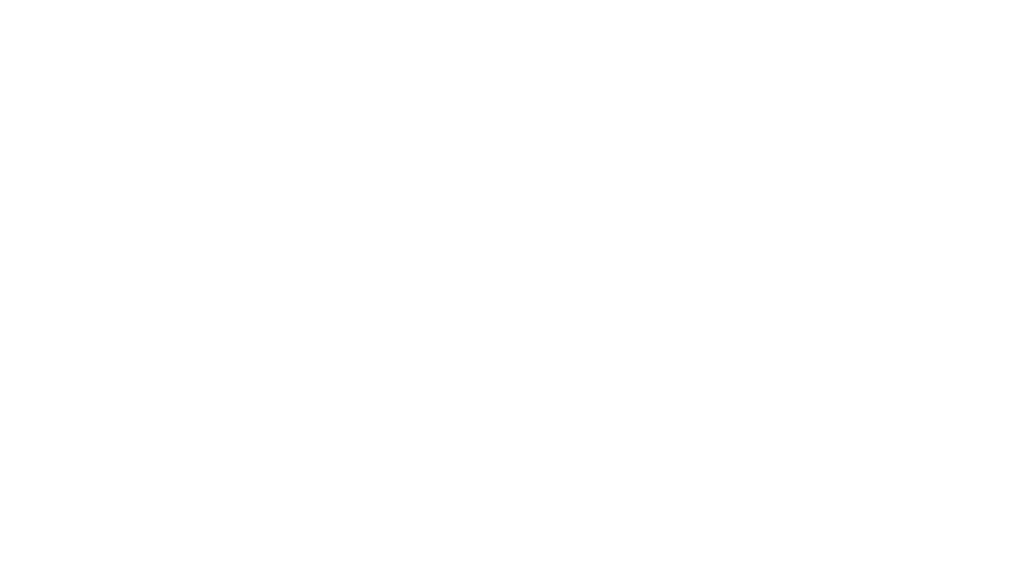
pyautogui.write('********')
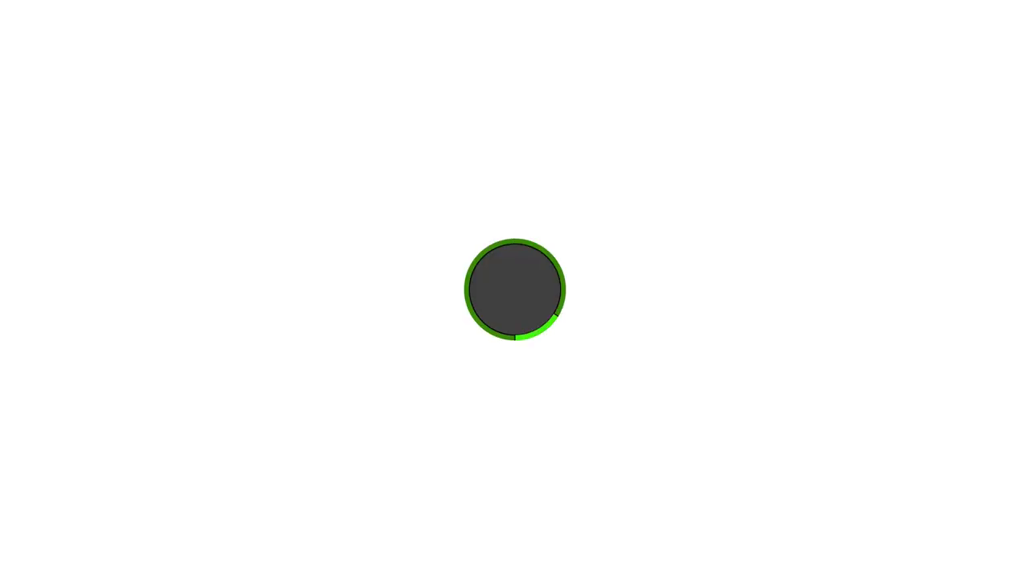
pyautogui.press('Return')
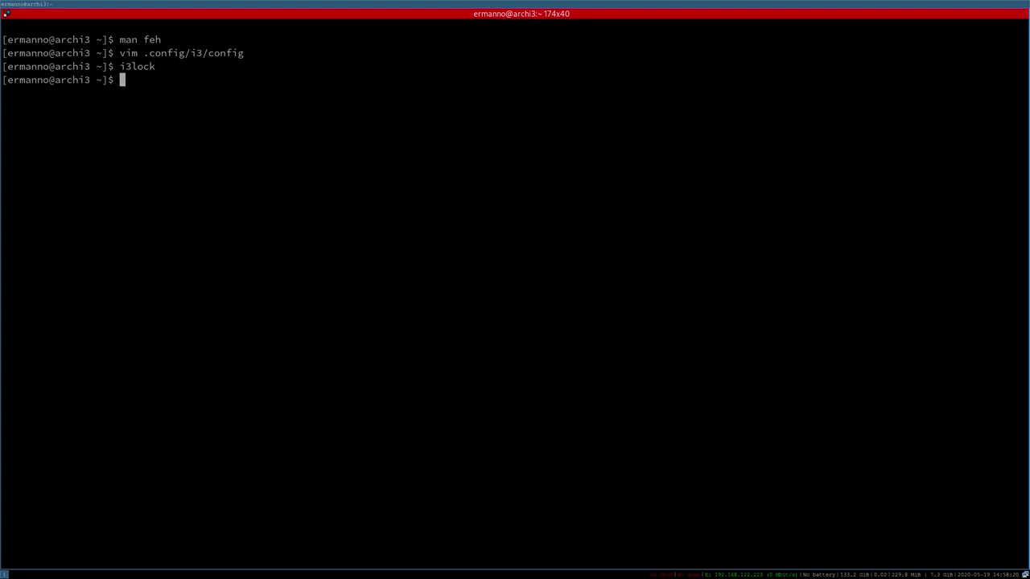
# Reopen the i3 config in vim and add the comment "# Keybinding for i3lock" below the wallpaper entry.
pyautogui.press('Up')
pyautogui.press('Up')
pyautogui.press('Return')
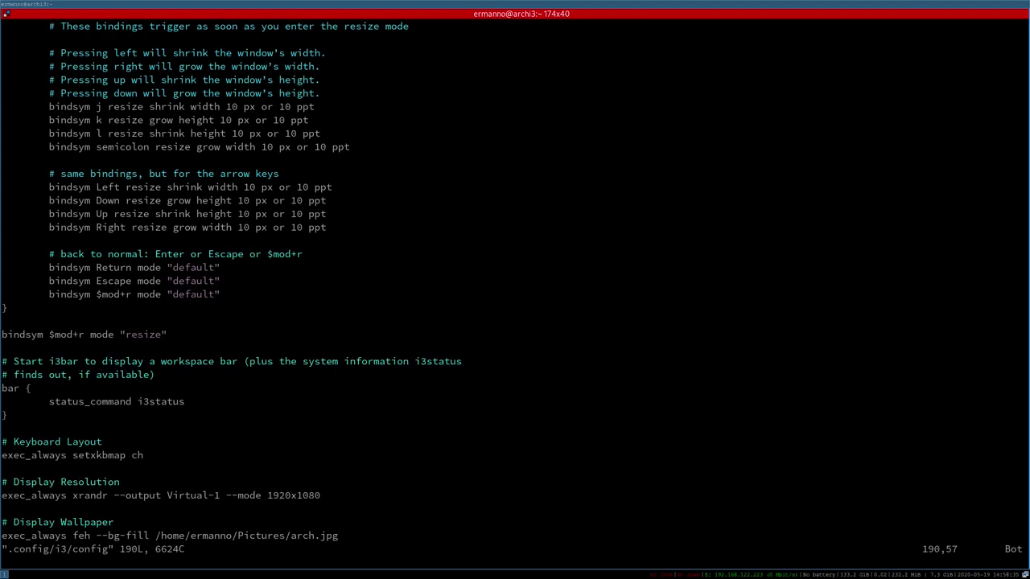
pyautogui.press('i')
pyautogui.press('Right')
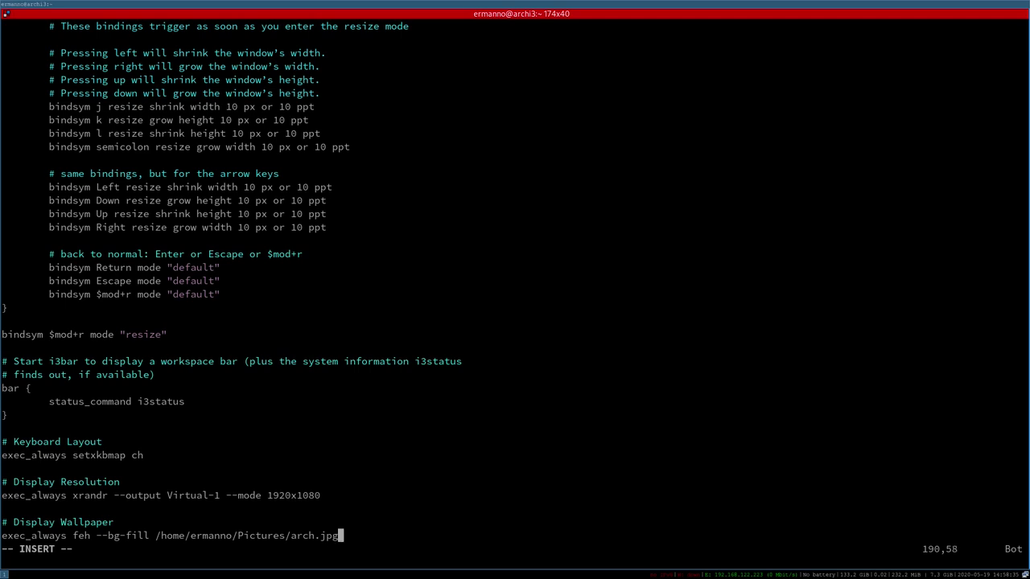
pyautogui.press('Return')
pyautogui.press('Return')
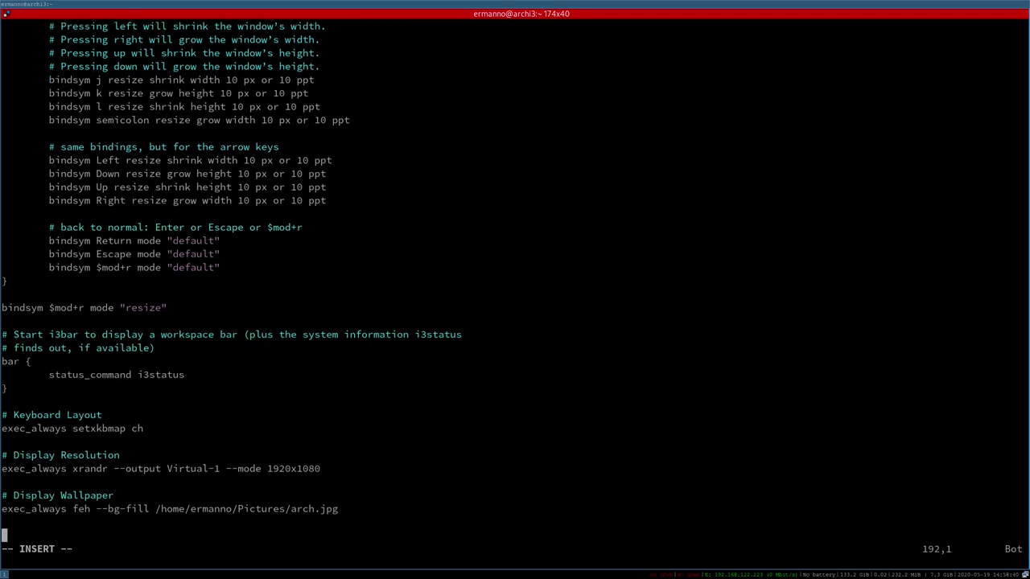
pyautogui.write('# Keybinding for i3lock')
pyautogui.press('Return')
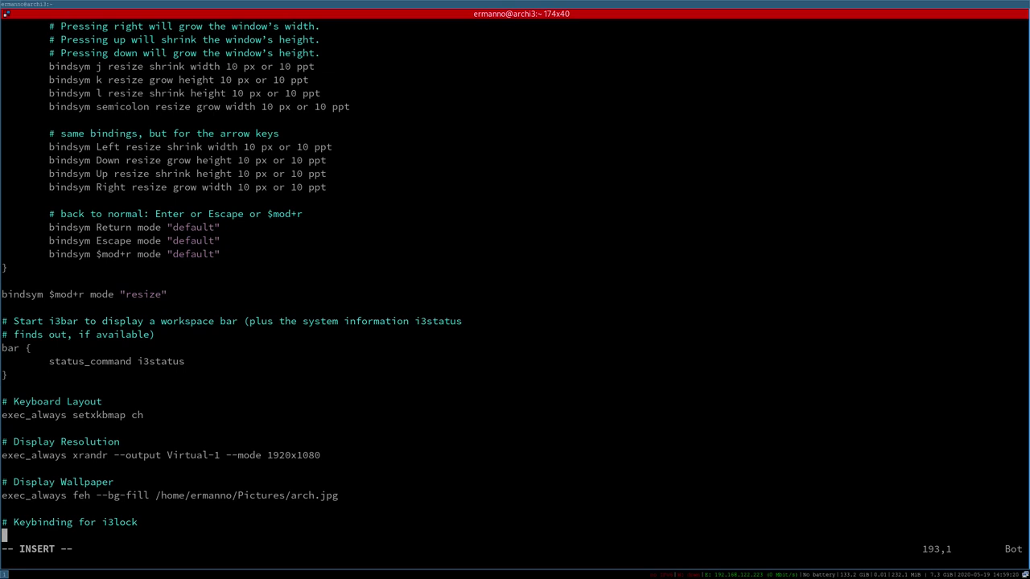
# Add the line "bindsym $mod+l exec i3lock" under the keybinding comment, and save and quit.
pyautogui.write('bindsym')
pyautogui.write('$mod+')
pyautogui.write('l exec i3lock')
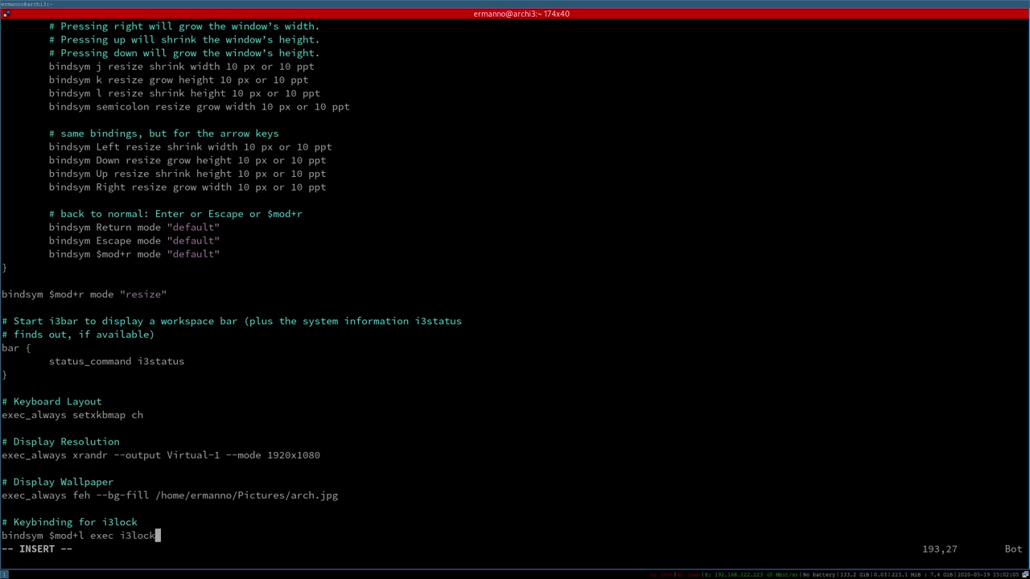
pyautogui.press('Escape')
pyautogui.write(':wq')
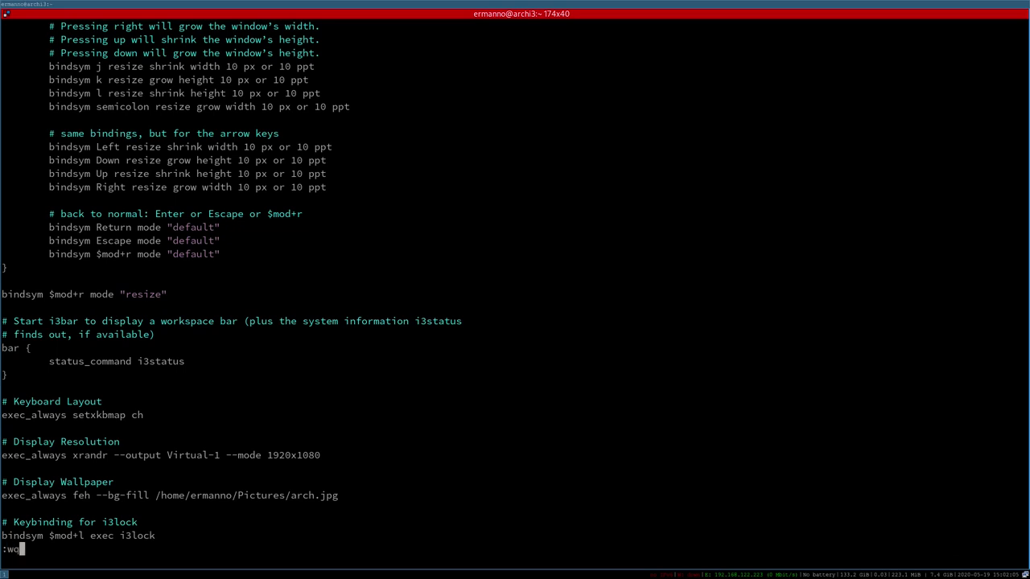
pyautogui.press('Return')
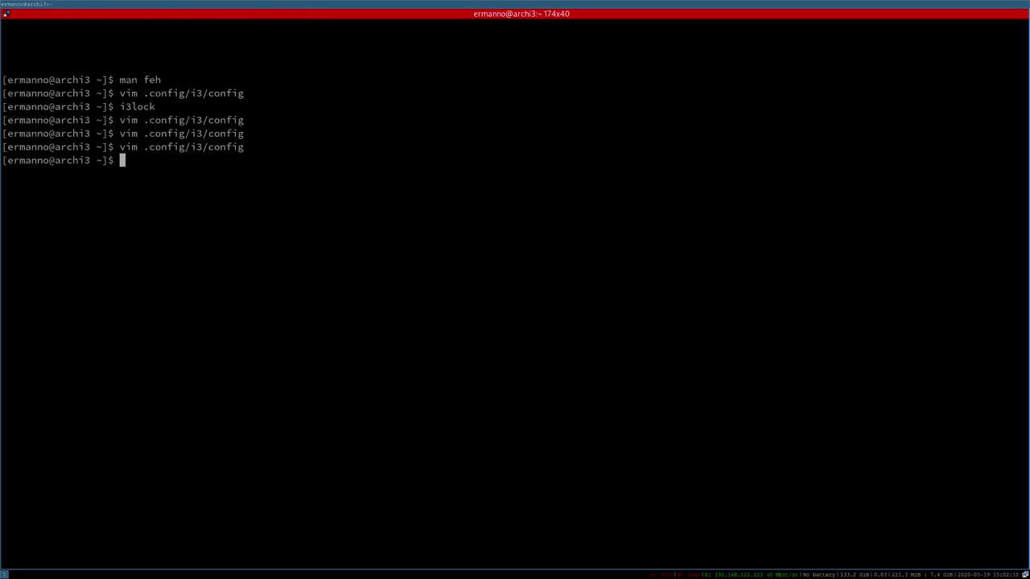
# Restart i3 in place, examine the config error log, and dismiss the error bar and the log.
pyautogui.press('super+shift+r')
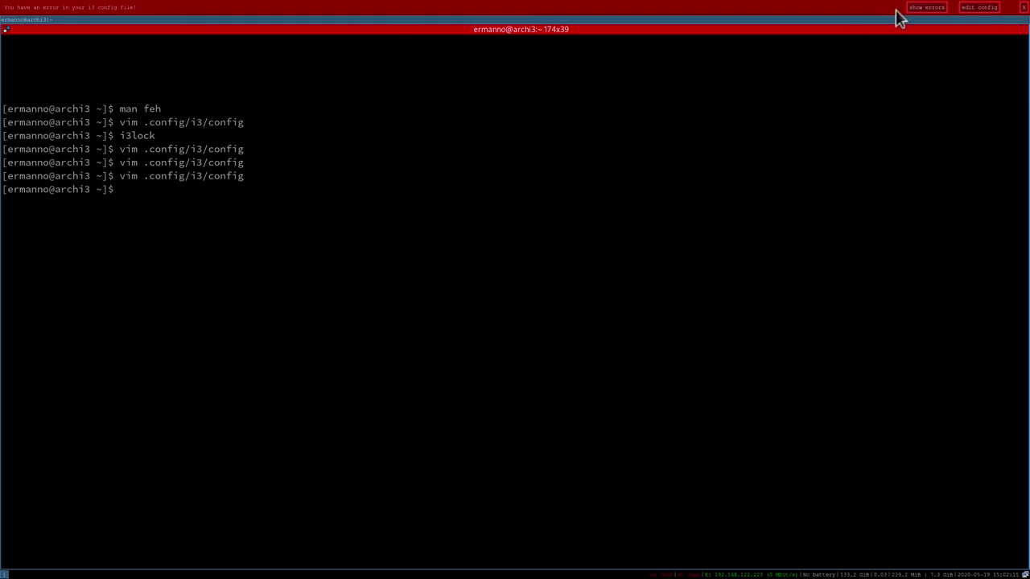
pyautogui.click(924, 7)
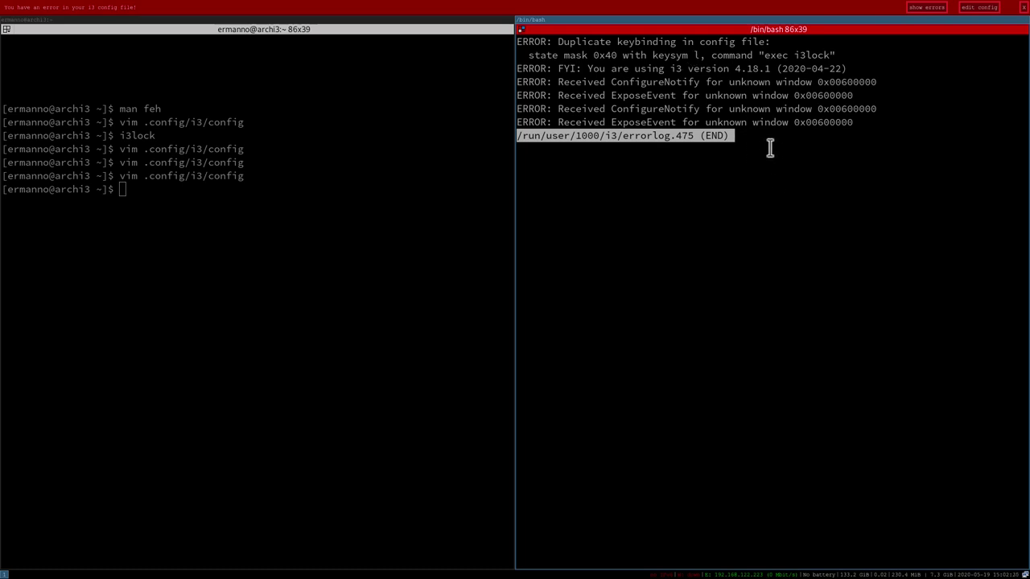
pyautogui.click(1024, 7)
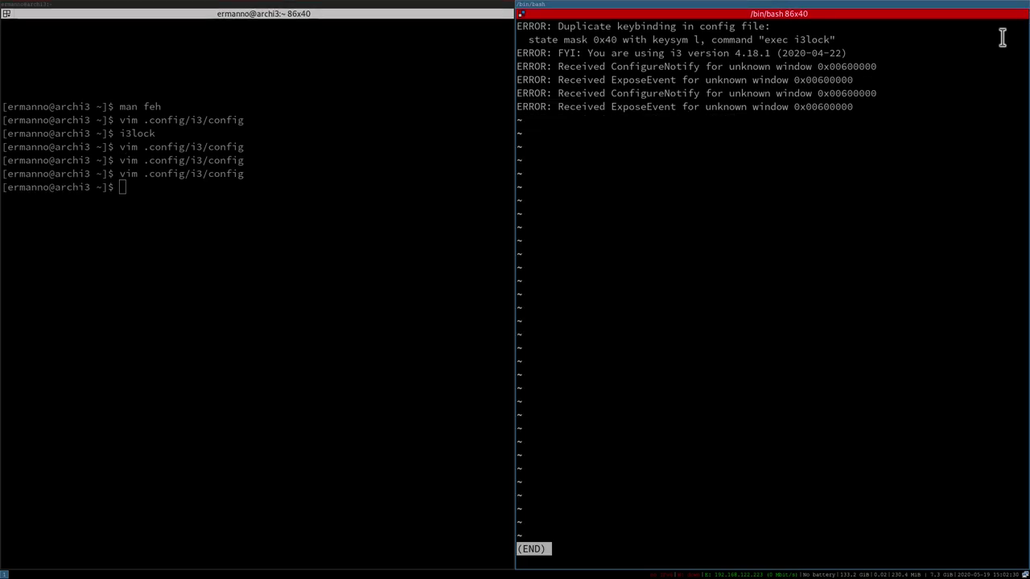
pyautogui.press('q')
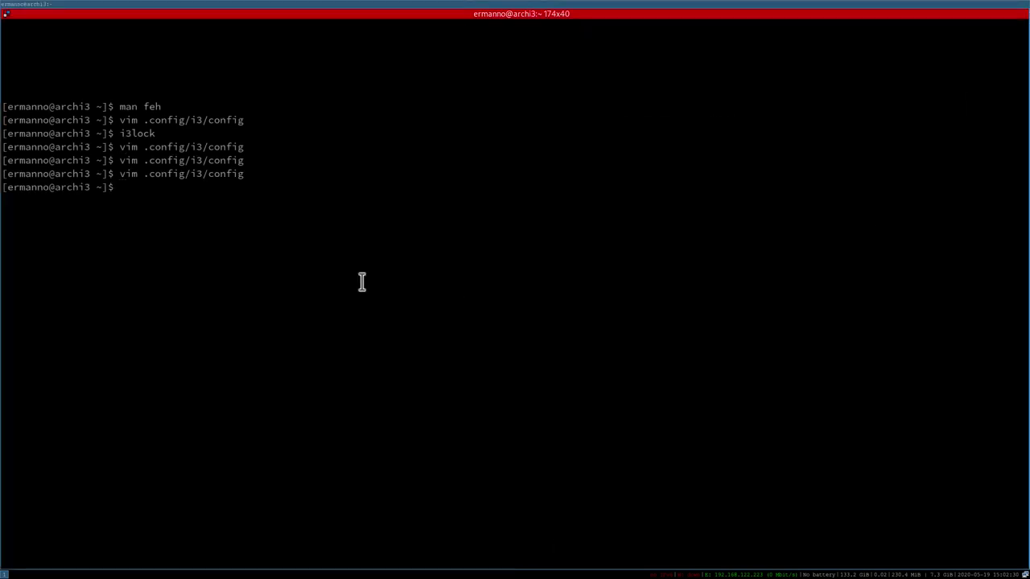
# Reopen the i3 config in vim, search it for "$mod+l", and cancel the search.
pyautogui.press('Up')
pyautogui.press('Return')
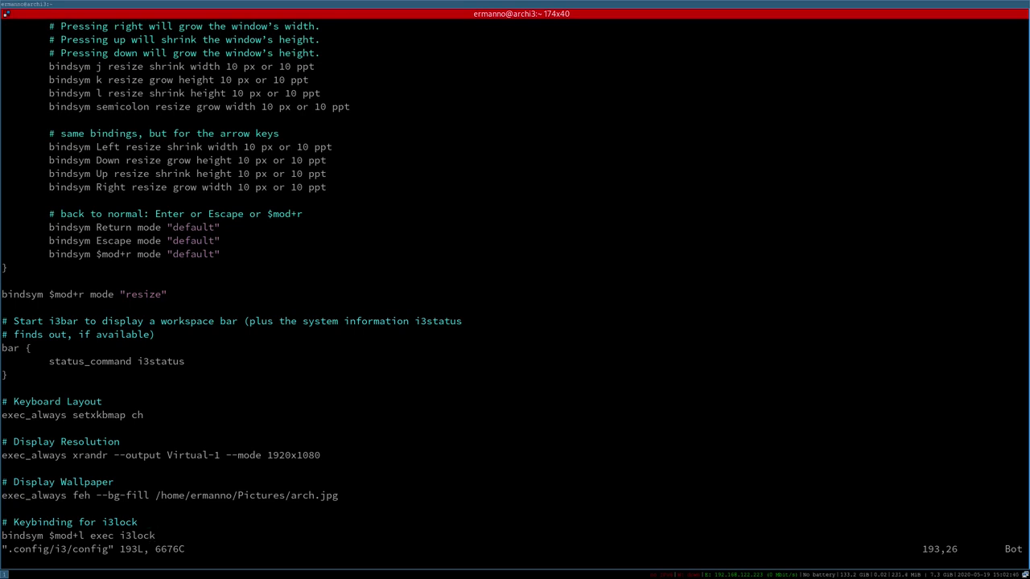
pyautogui.write('/$mod+l')
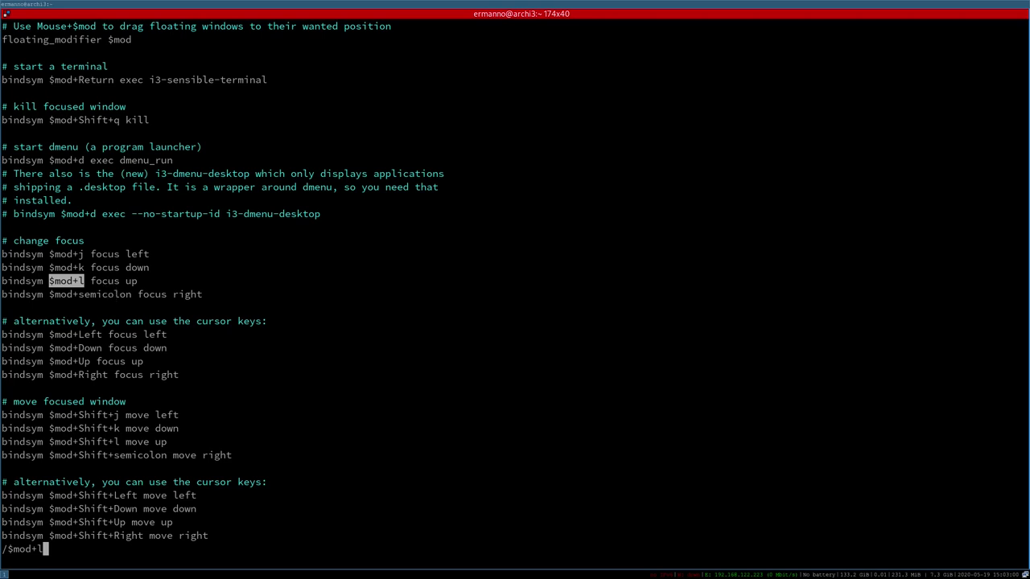
pyautogui.press('BackSpace')
pyautogui.press('BackSpace')
pyautogui.press('BackSpace')
pyautogui.press('BackSpace')
pyautogui.press('BackSpace')
pyautogui.press('BackSpace')
pyautogui.press('BackSpace')
# Change the i3lock keybinding in the last line to $mod+x, and save and quit.
pyautogui.press('i')
pyautogui.press('Left')
pyautogui.press('Left')
pyautogui.press('Left')
pyautogui.press('Left')
pyautogui.press('Left')
pyautogui.press('Left')
pyautogui.press('Left')
pyautogui.press('Left')
pyautogui.press('Left')
pyautogui.press('Left')
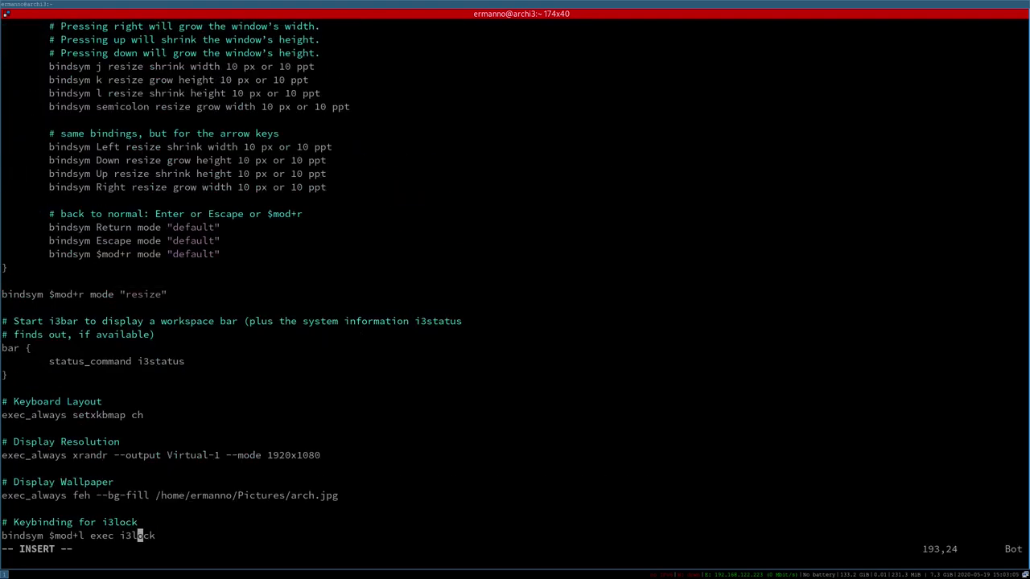
pyautogui.press('Left')
pyautogui.press('BackSpace')
pyautogui.write('x')
pyautogui.press('Escape')
pyautogui.write(':wq')
pyautogui.press('Return')
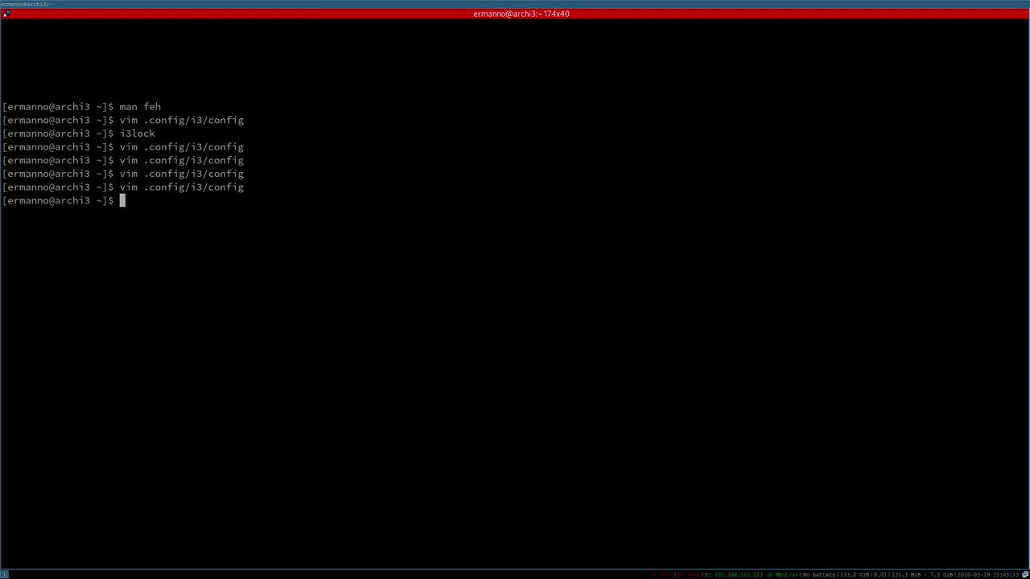
# Restart i3 in place, test the new i3lock keybinding, and unlock the screen with the account password.
pyautogui.scroll(1, 107, 280)
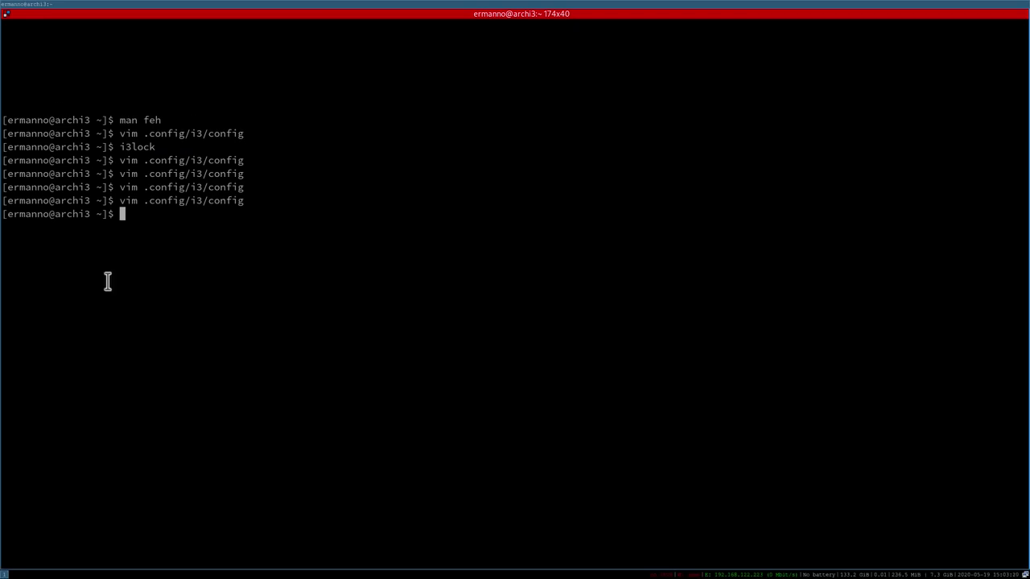
pyautogui.press('super+shift+x')
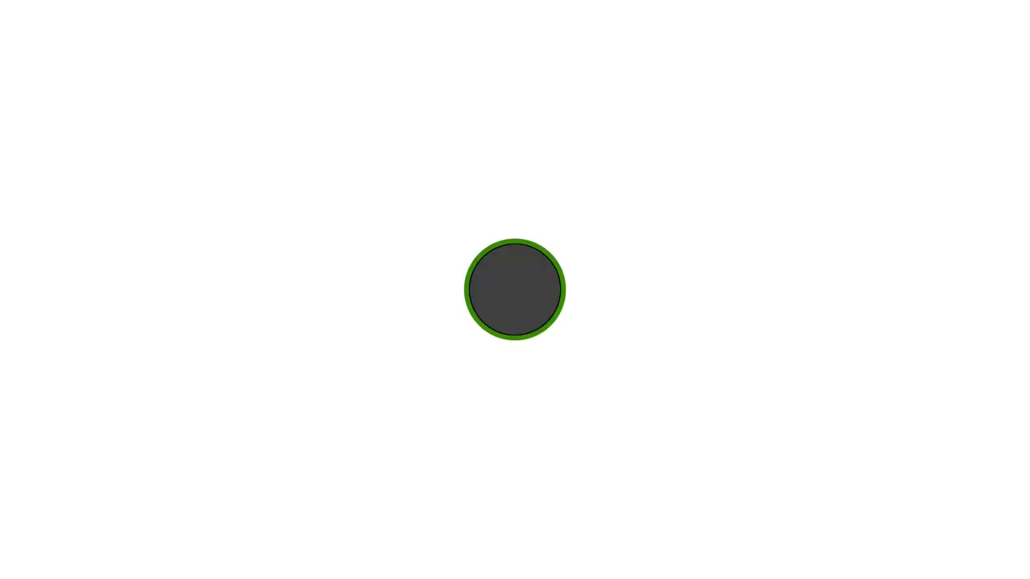
pyautogui.press('Return')
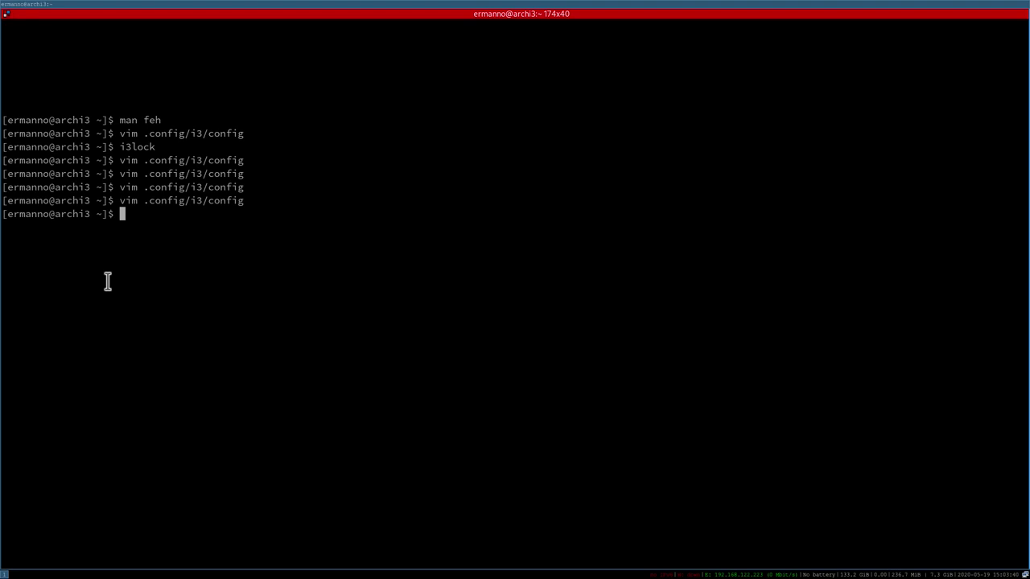
# Reopen the i3 config in vim and change the $ws1 workspace name to "1: Terminal".
pyautogui.press('Up')
pyautogui.press('Return')
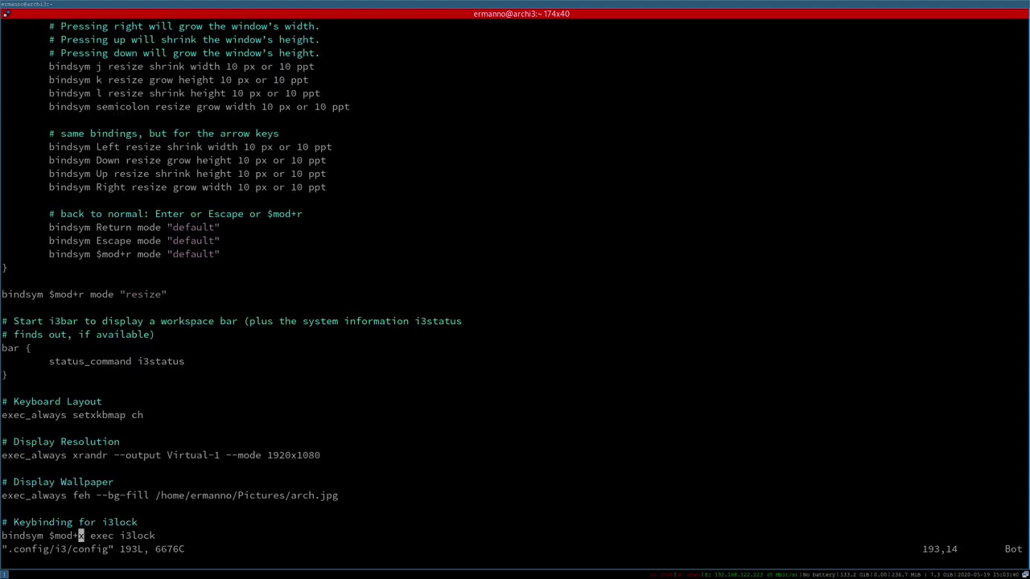
pyautogui.press('pageup')
pyautogui.press('pageup')
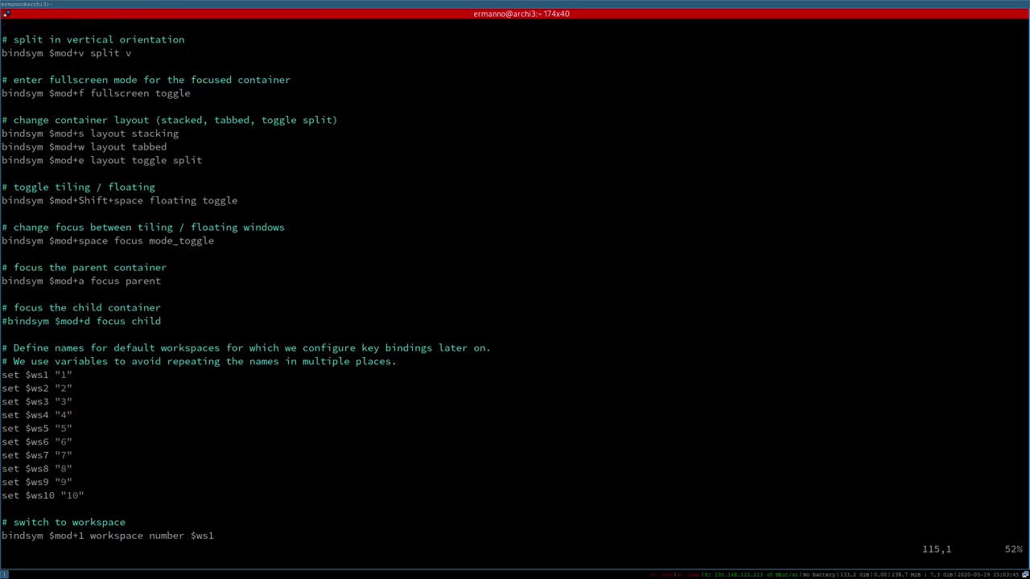
pyautogui.press('k')
pyautogui.press('k')
pyautogui.press('k')
pyautogui.press('k')
pyautogui.press('k')
pyautogui.click(66, 376)
pyautogui.write('a')
pyautogui.write(': ')
pyautogui.write('Terminal')
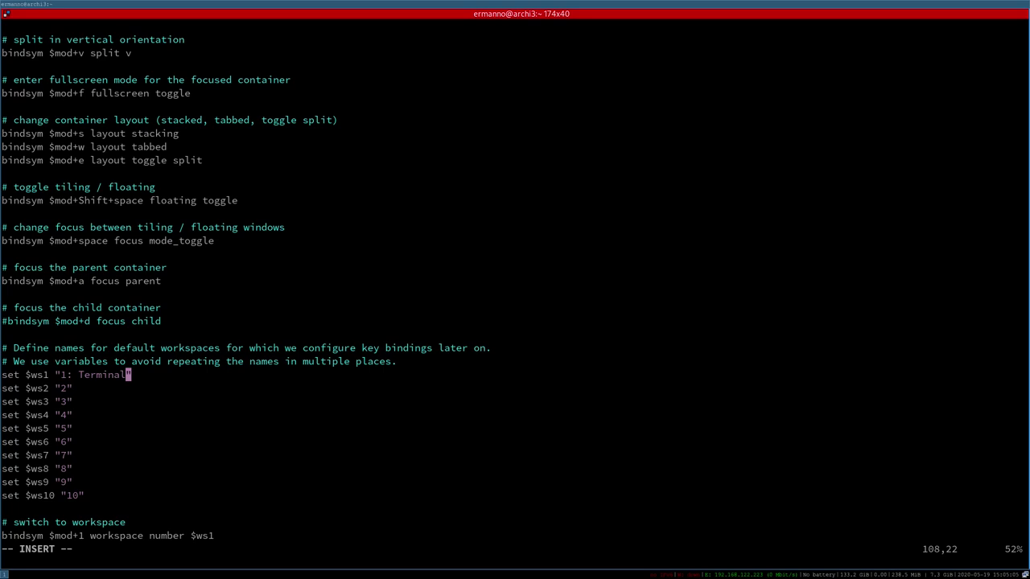
# Name $ws2 "2: Firefox" and $ws3 "3: Spotify", and save and quit.
pyautogui.press('Down')
pyautogui.press('Left')
pyautogui.write(': Firefox')
pyautogui.press('Down')
pyautogui.press('Left')
pyautogui.write(': Spotify')
pyautogui.press('Right')
pyautogui.press('Escape')
pyautogui.write(':wq')
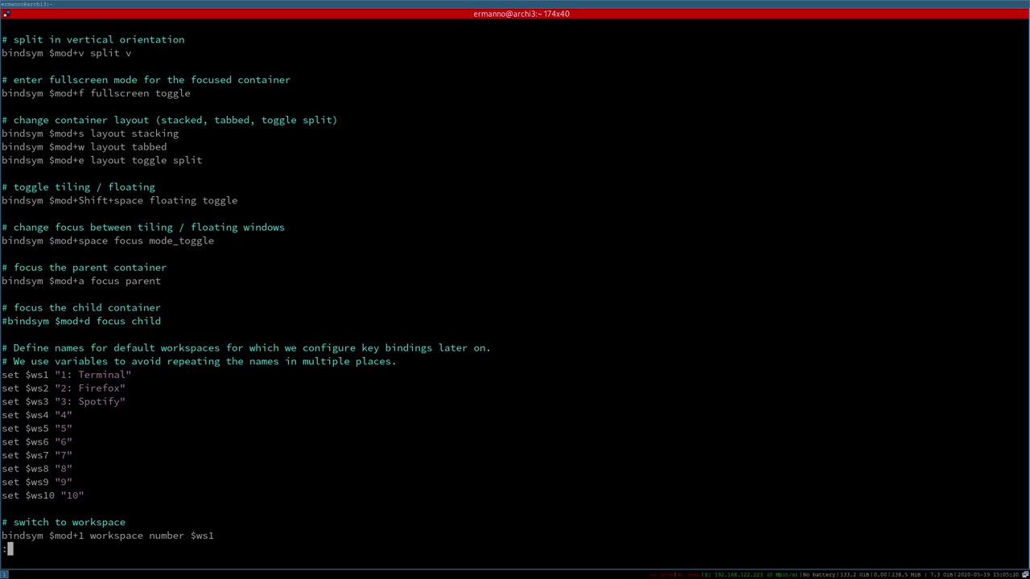
pyautogui.press('Return')
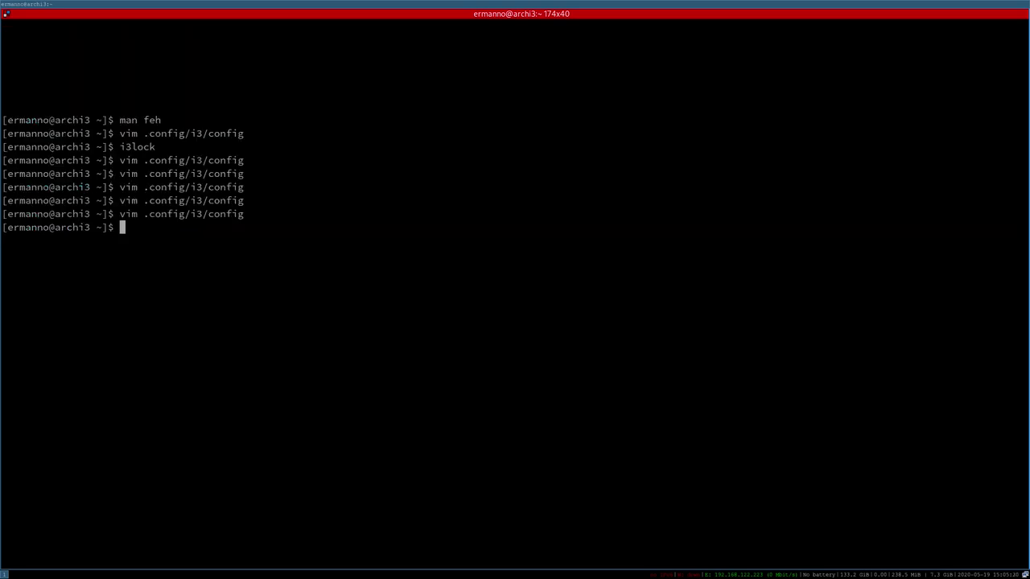
# Restart i3 in place, and exit the i3 session and relaunch it with startx.
pyautogui.press('super+shift+r')
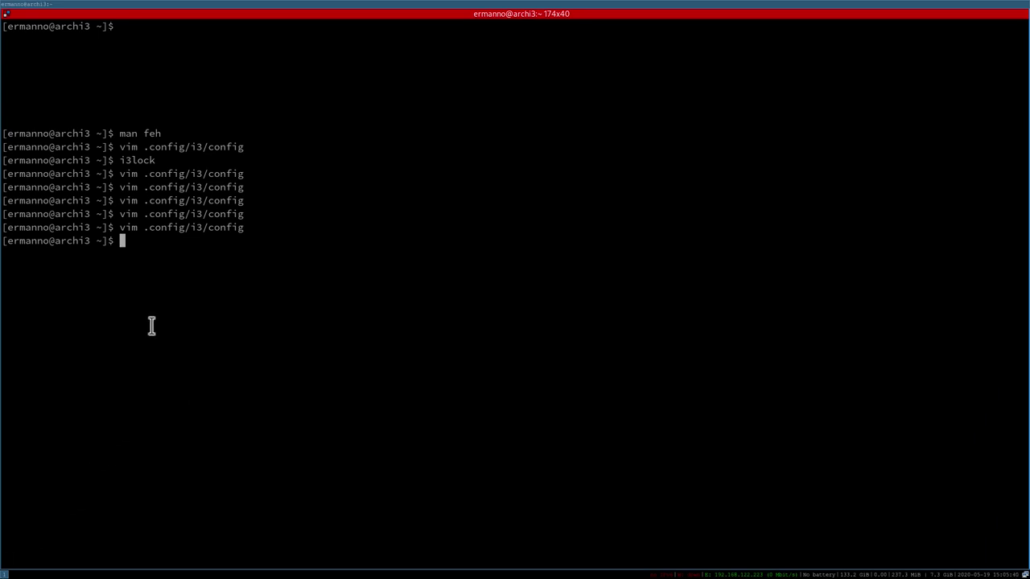
pyautogui.press('super+shift+e')
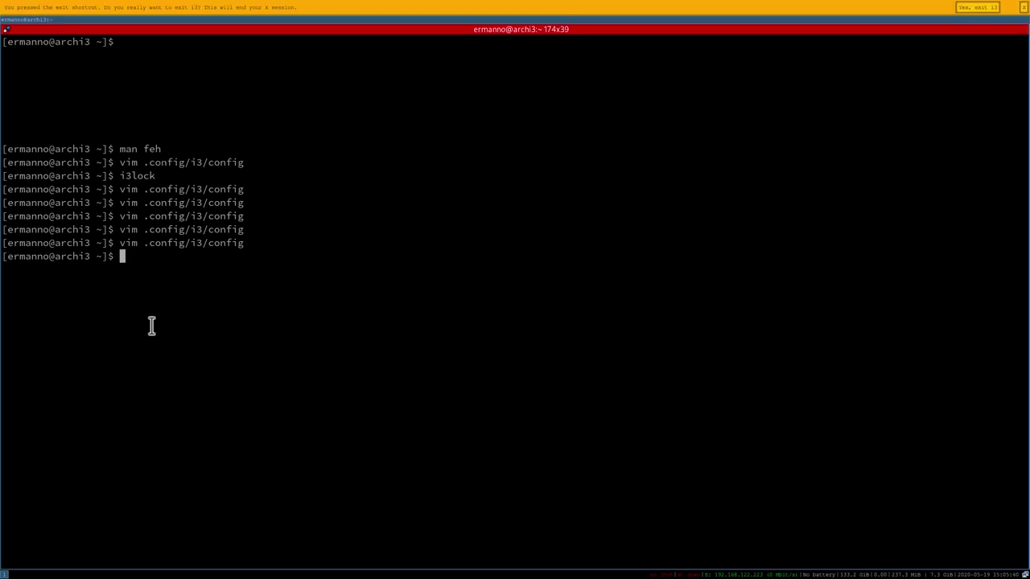
pyautogui.click(978, 8)
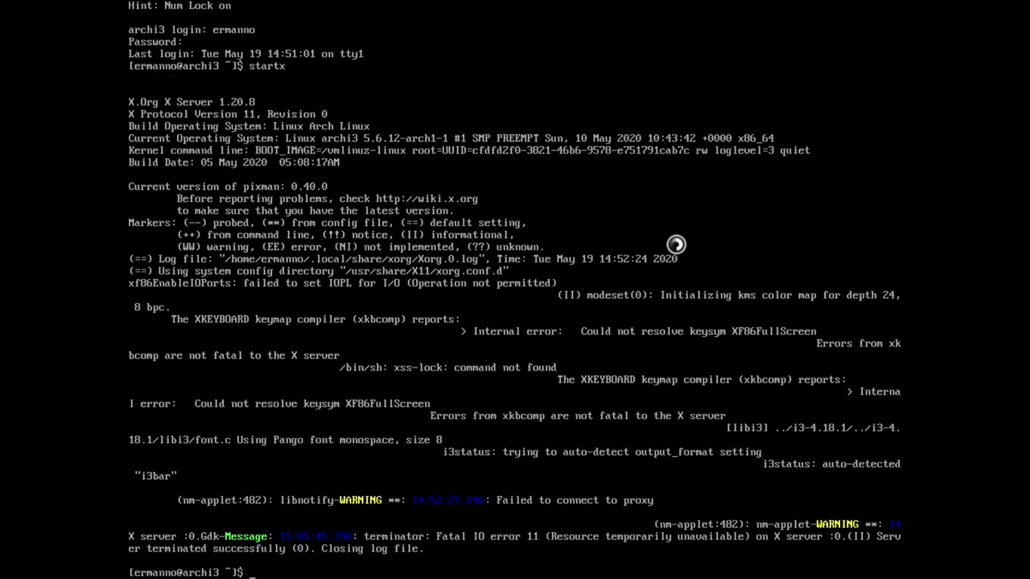
pyautogui.write('startx')
pyautogui.press('Return')
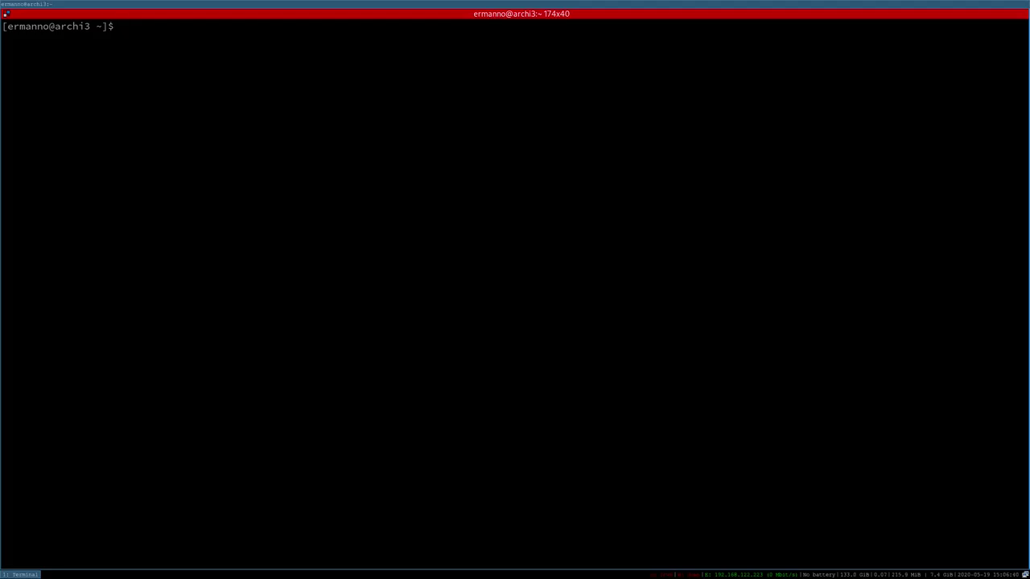
# Install spotify with yay -S, accepting the default provider and answering N for clean build and diffs.
pyautogui.write('yay -S spotify')
pyautogui.press('Return')
pyautogui.press('Return')
pyautogui.write('N')
pyautogui.press('Return')
pyautogui.write('N')
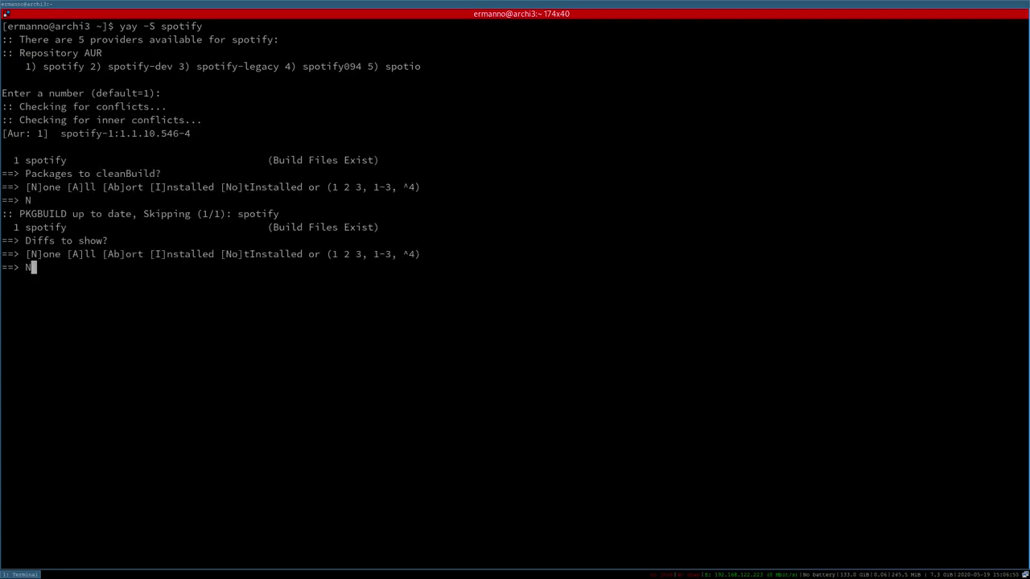
pyautogui.press('Return')
pyautogui.press('Return')
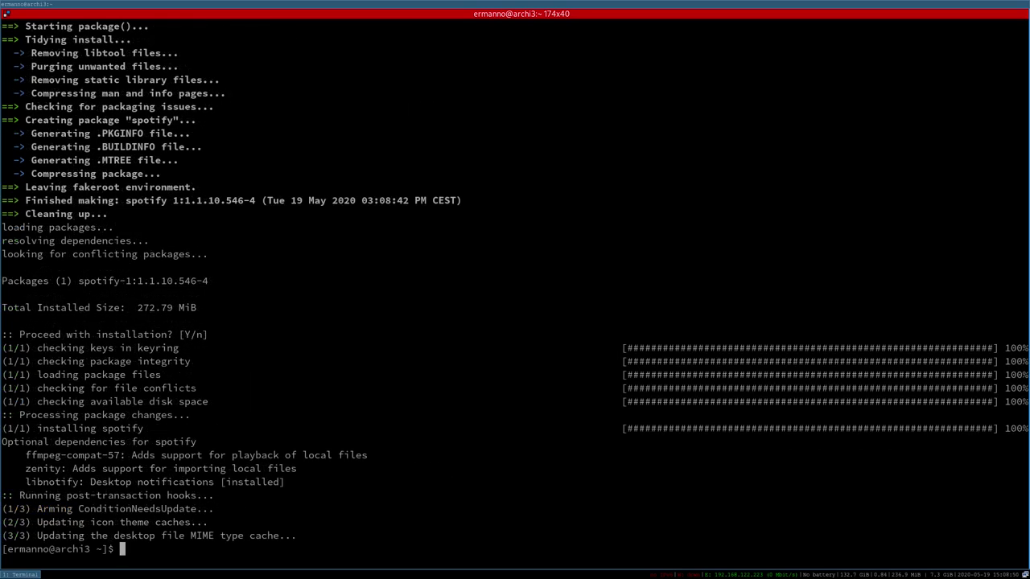
# Clear the terminal and launch Spotify from the application launcher.
pyautogui.hotkey('ctrl', 'l')
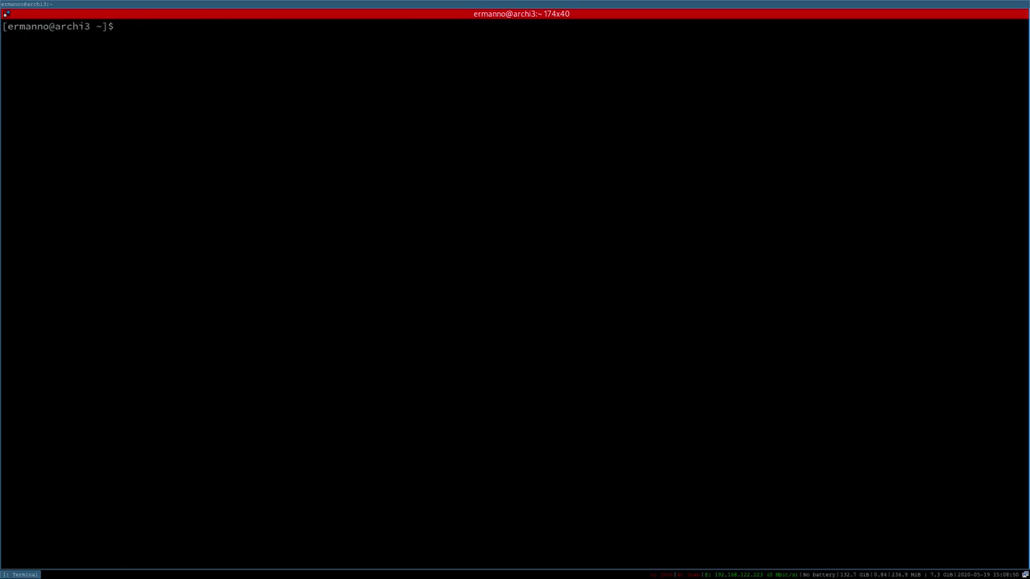
pyautogui.press('super+d')
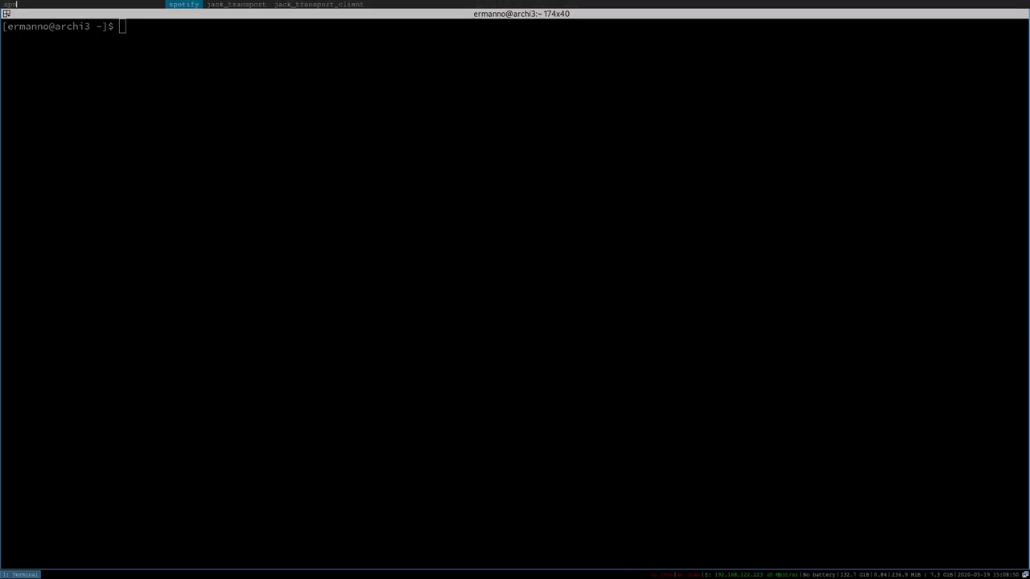
pyautogui.press('Return')
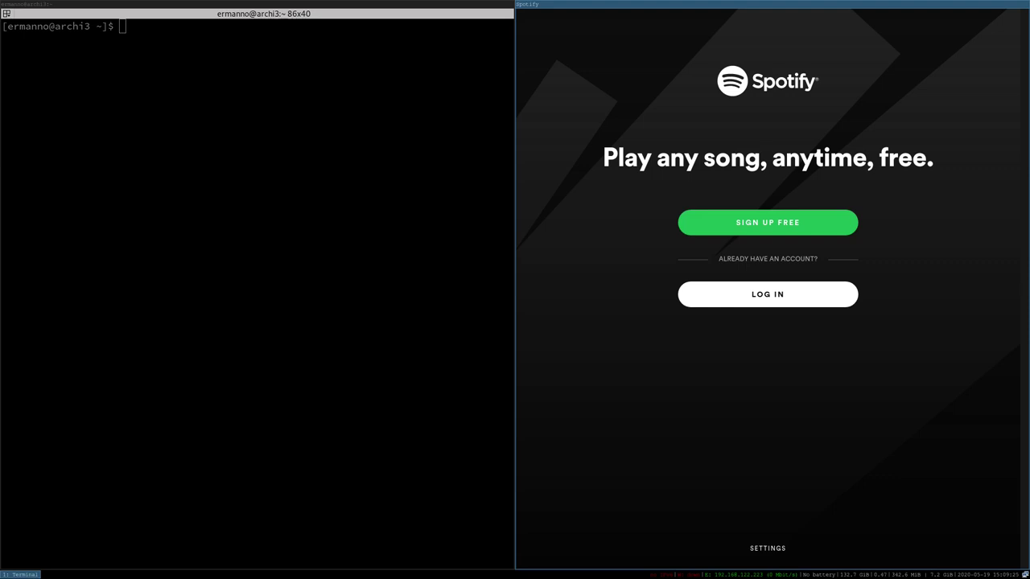
# Reopen the i3 config in vim and append the comment "# Assign Programs to Workspaces" after the i3lock keybinding.
pyautogui.press('Up')
pyautogui.press('Up')
pyautogui.press('Return')
pyautogui.press('G')
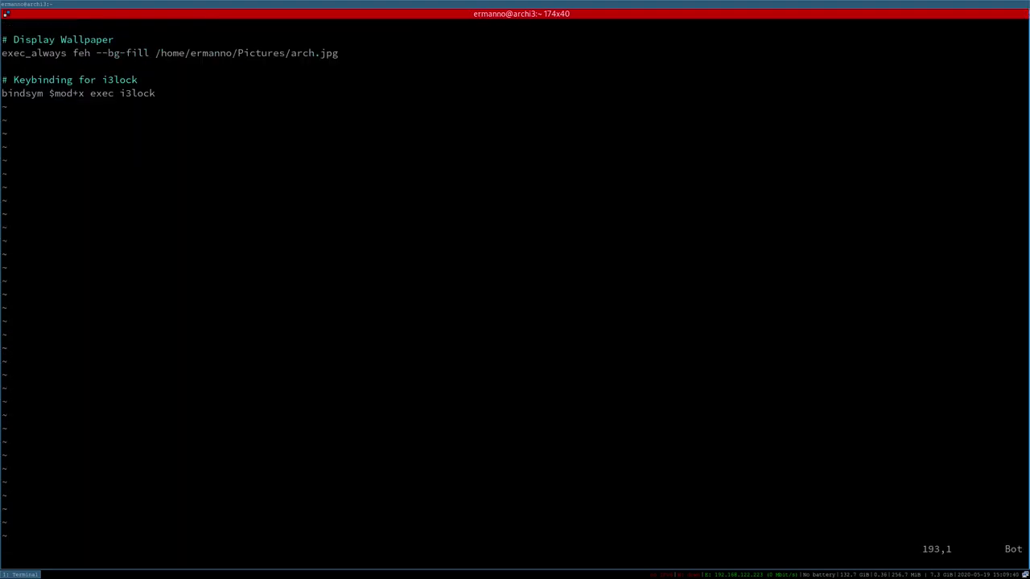
pyautogui.press('e')
pyautogui.press('$')
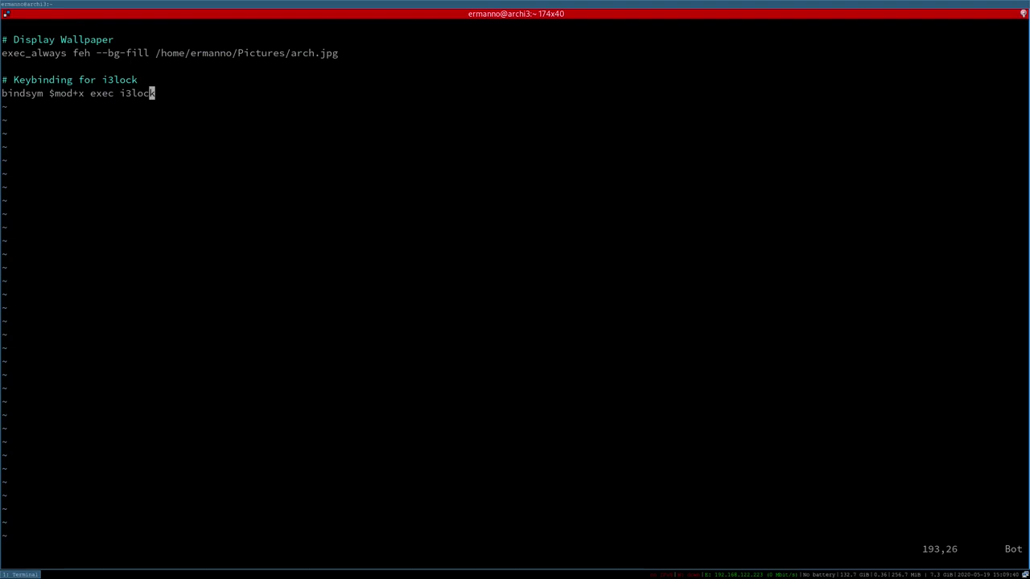
pyautogui.press('a')
pyautogui.press('Return')
pyautogui.press('Return')
pyautogui.write('#')
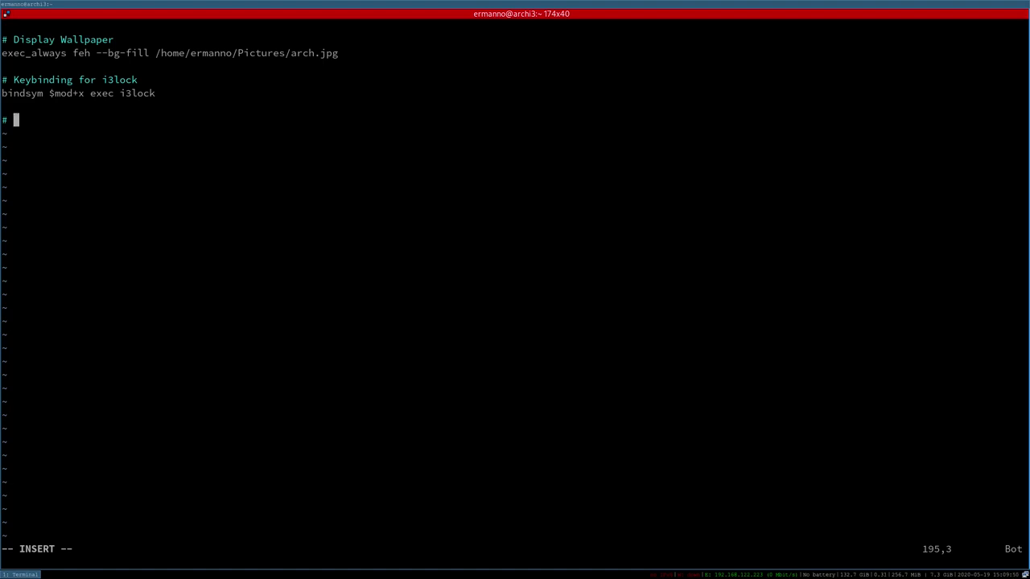
pyautogui.write('Assign Programs to Works')
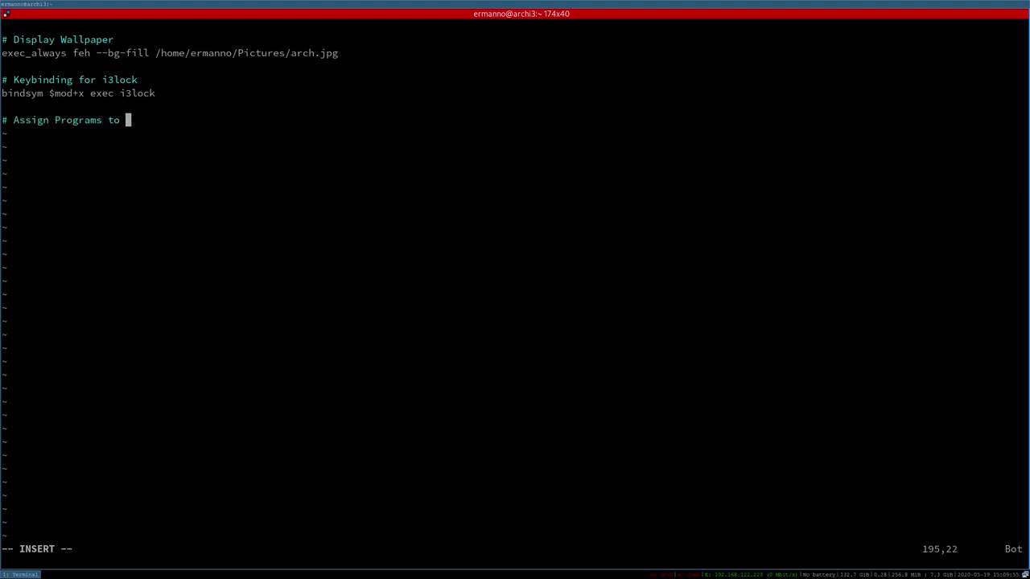
pyautogui.write('paces')
# Begin a rule below the new comment with the text for_window [class=".
pyautogui.press('Return')
pyautogui.press('BackSpace')
pyautogui.press('BackSpace')
pyautogui.write('for_w')
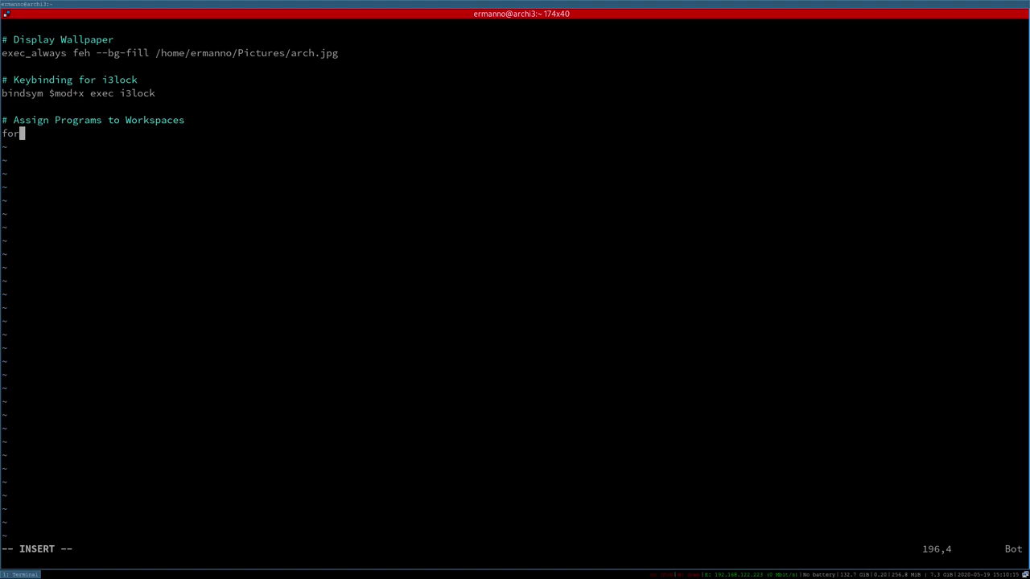
pyautogui.write('indow [class="')
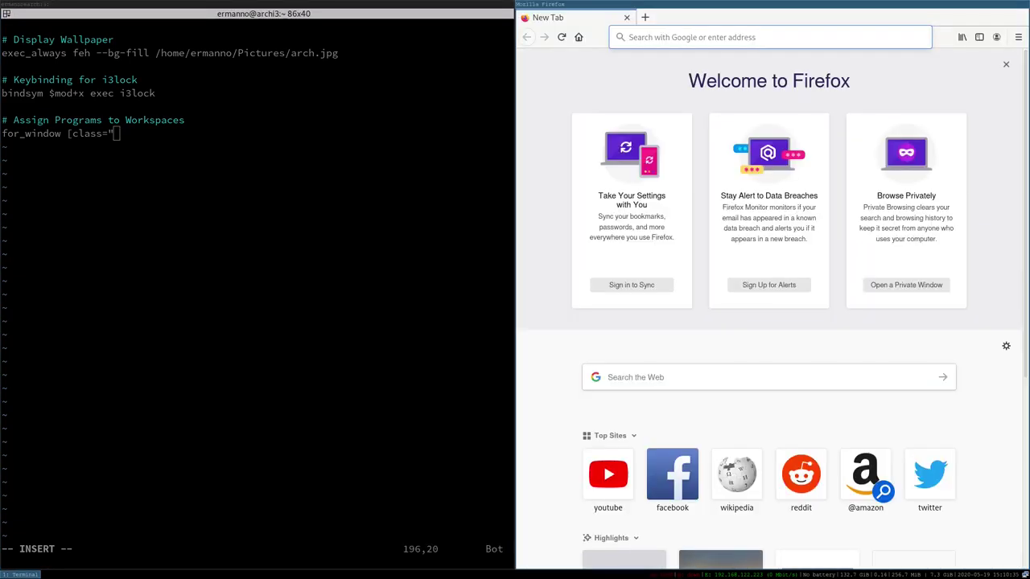
# Move the Firefox window to workspace 2 and inspect its window class with xprop in a new terminal there.
pyautogui.press('super+shift+2')
pyautogui.press('super+2')
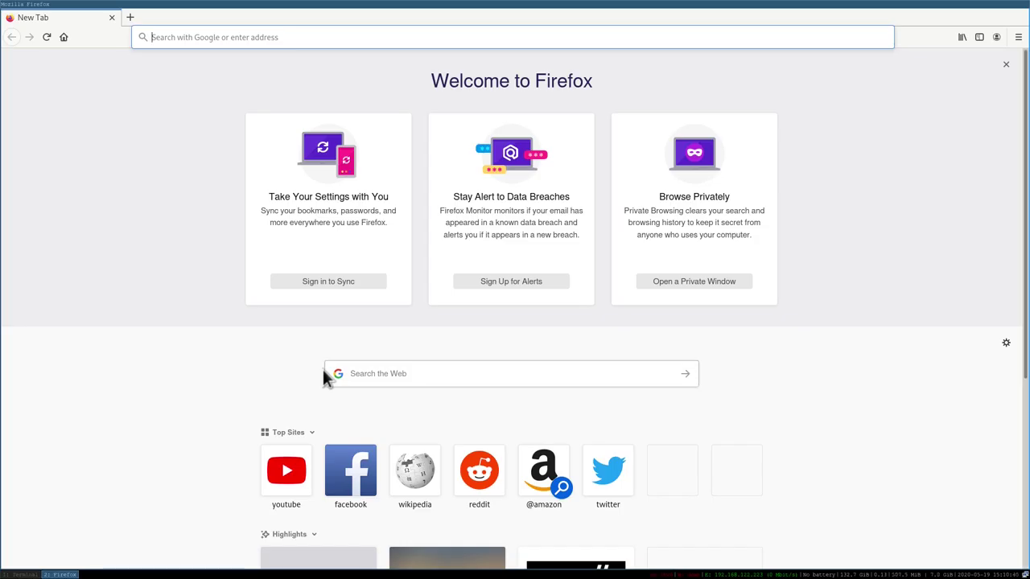
pyautogui.press('super+Return')
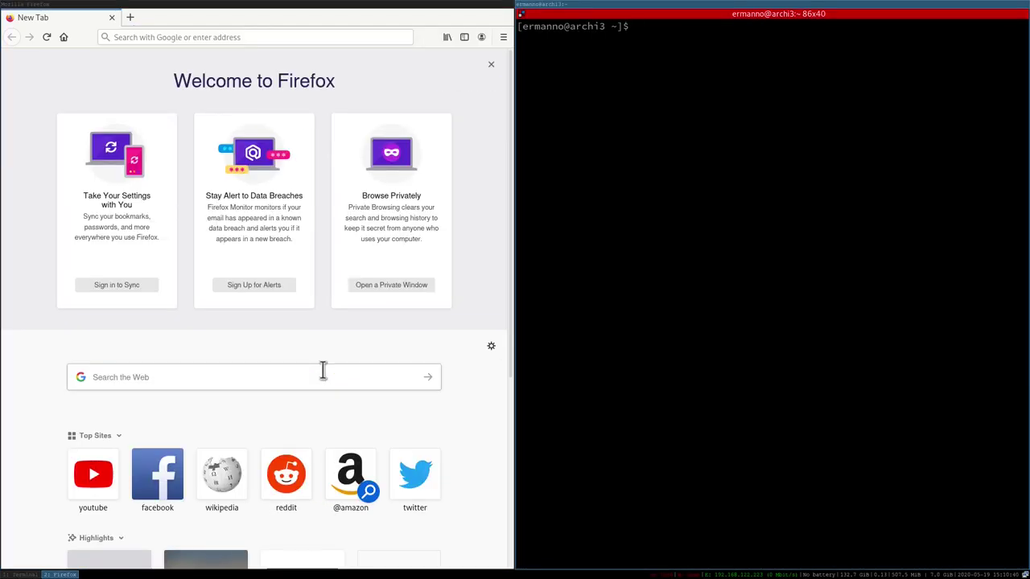
pyautogui.write('xprop')
pyautogui.press('Return')
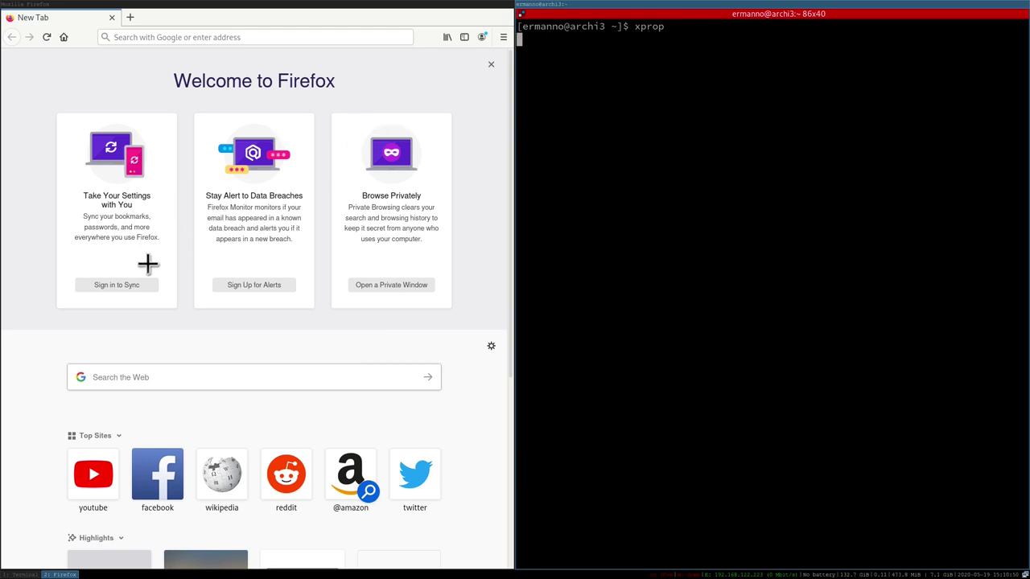
pyautogui.click(123, 80)
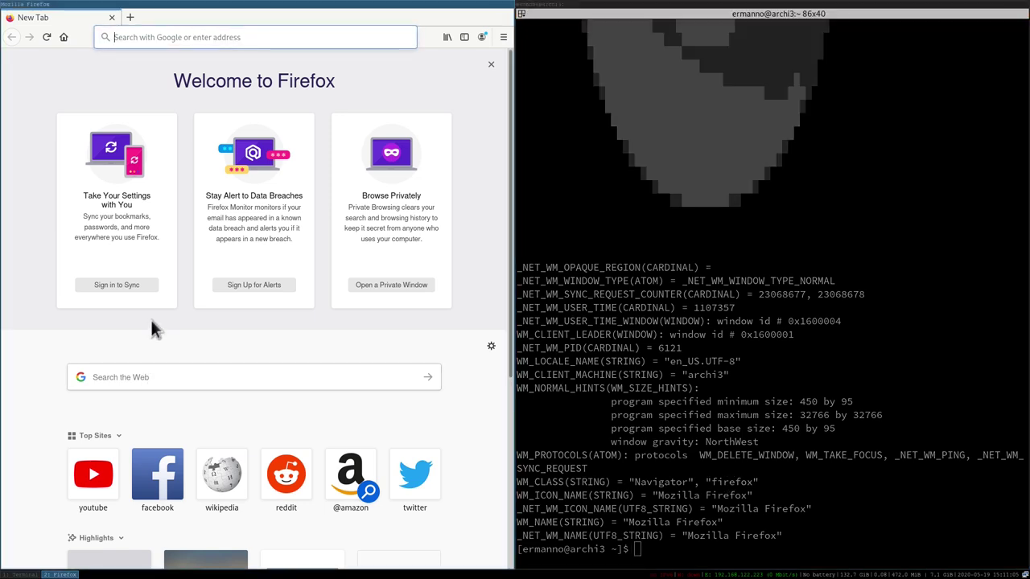
# Complete the rule with firefox"] move to workspace $ws2, and begin a second rule with for_window [class=" below it.
pyautogui.press('super+1')
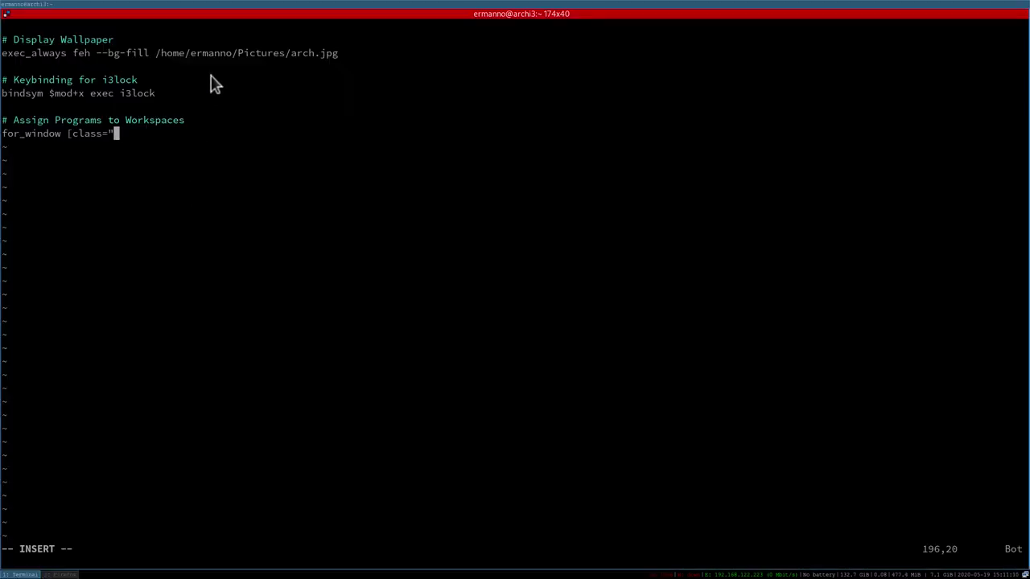
pyautogui.write('firefox"] move to workspace')
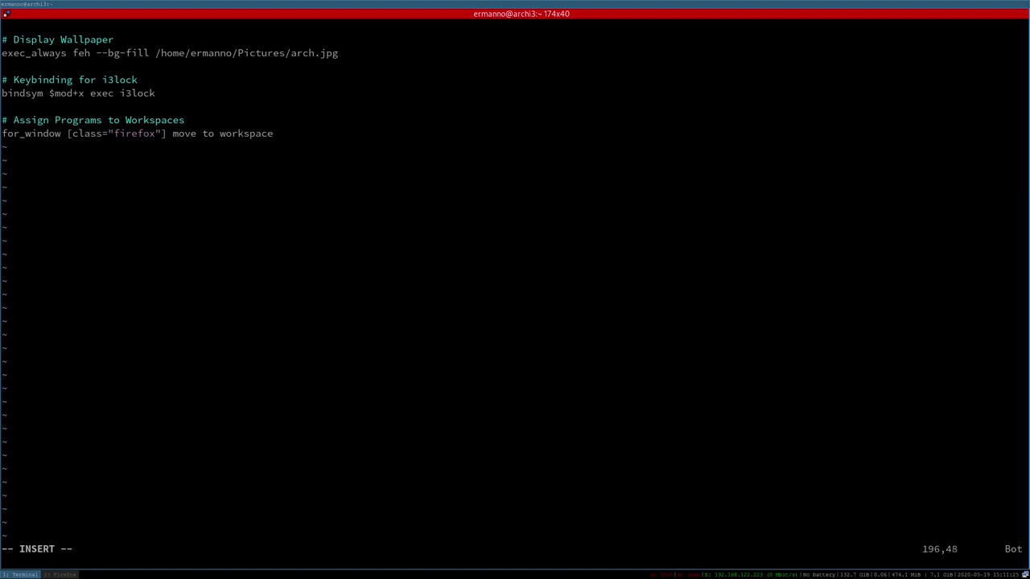
pyautogui.write(' $ws2')
pyautogui.press('Return')
pyautogui.write('for_wino')
pyautogui.write('ow [class="')
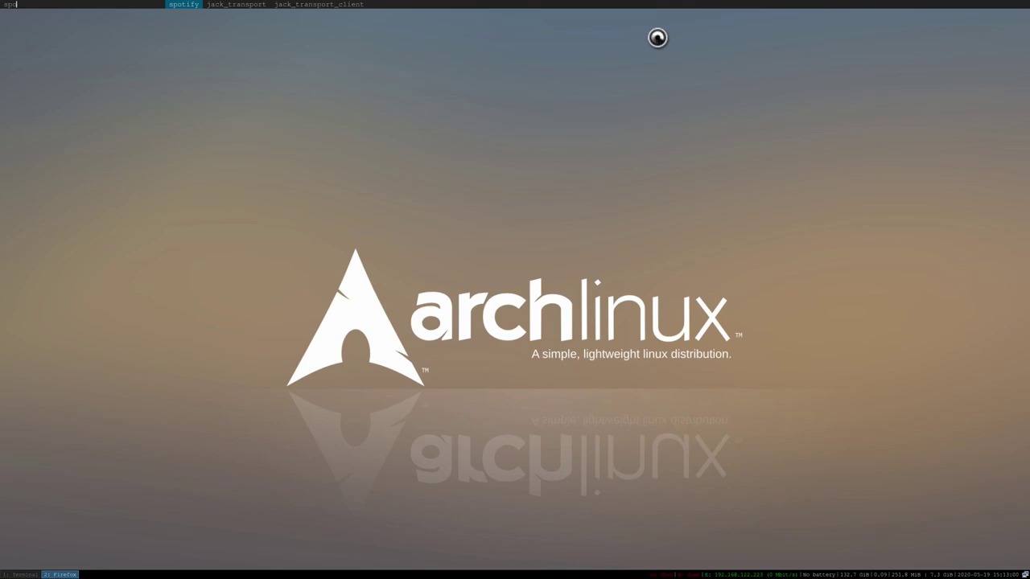
# Launch Spotify, inspect its window class with xprop in a new terminal, and close that terminal.
pyautogui.press('Return')
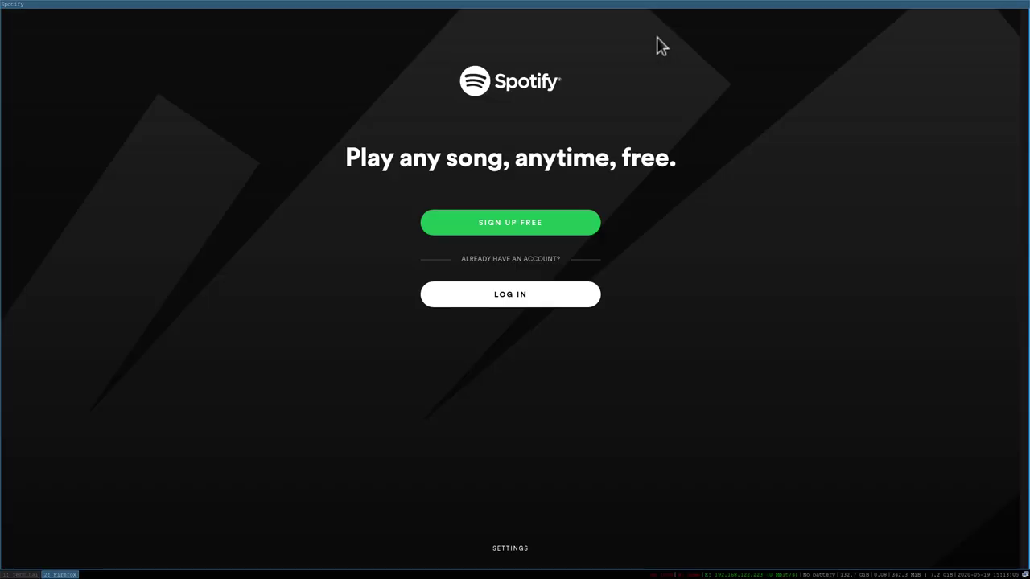
pyautogui.press('super+Return')
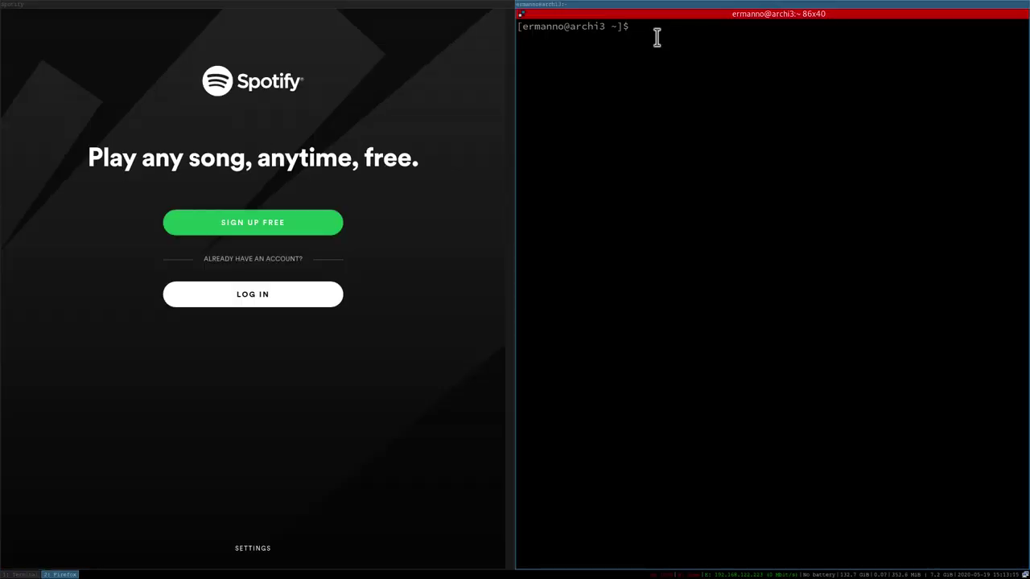
pyautogui.write('xprop')
pyautogui.press('Return')
pyautogui.click(91, 87)
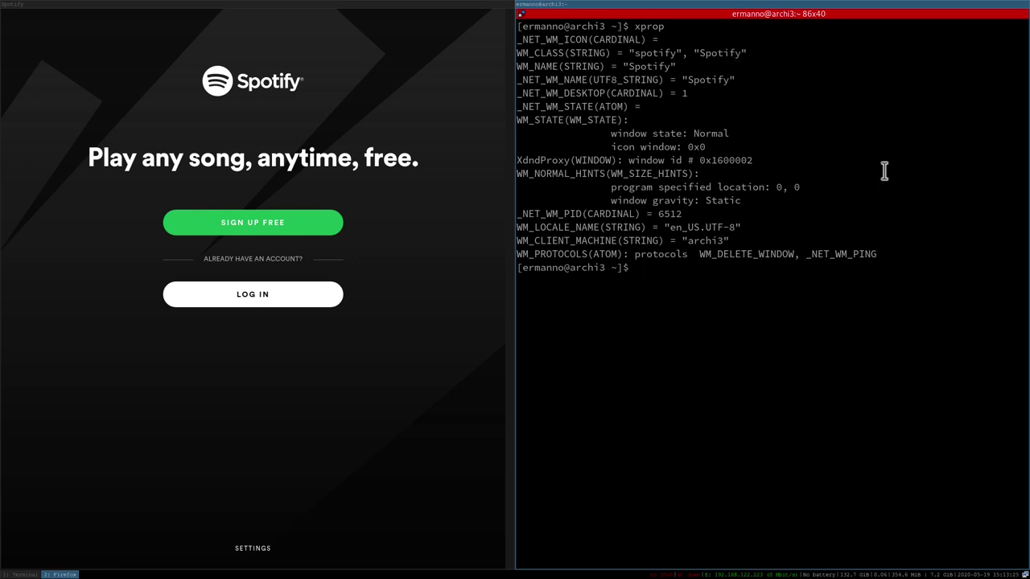
pyautogui.hotkey('ctrl', 'd')
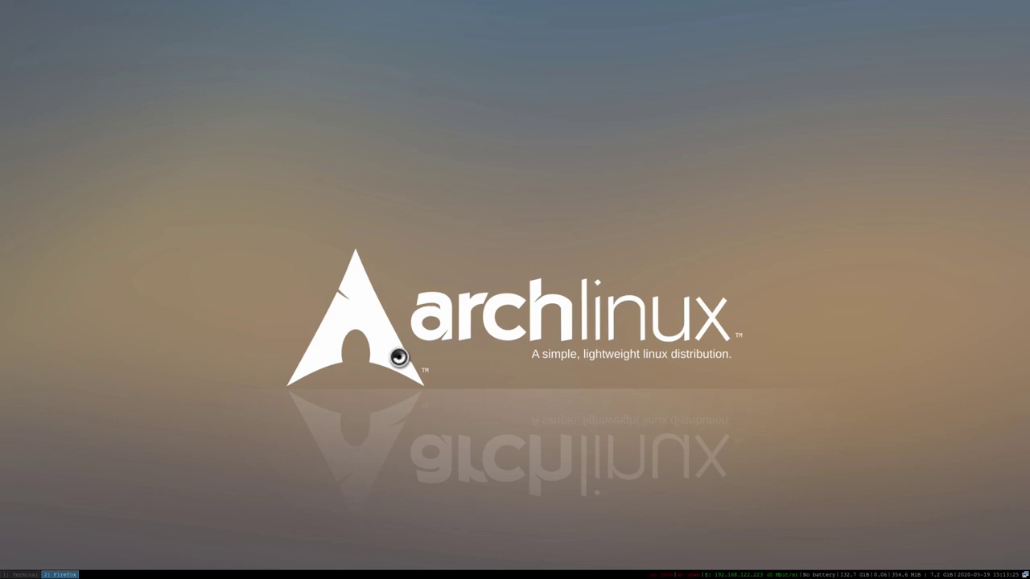
# Complete the second rule on workspace 1 with Spotify"] move to workspace $ws3, save the config and quit vim.
pyautogui.press('super+1')
pyautogui.write('Spotify"] m')
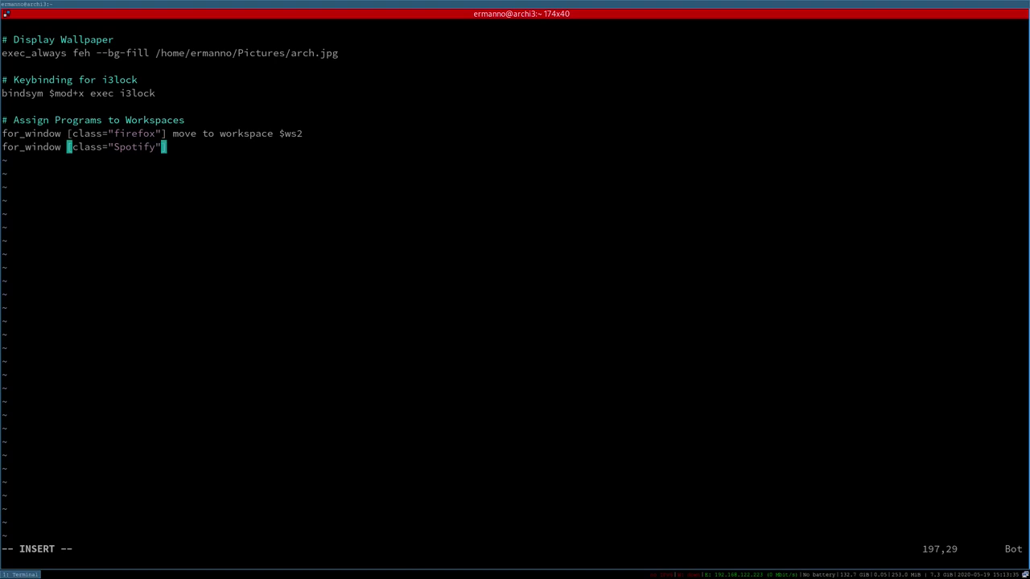
pyautogui.write('ove to workspace ')
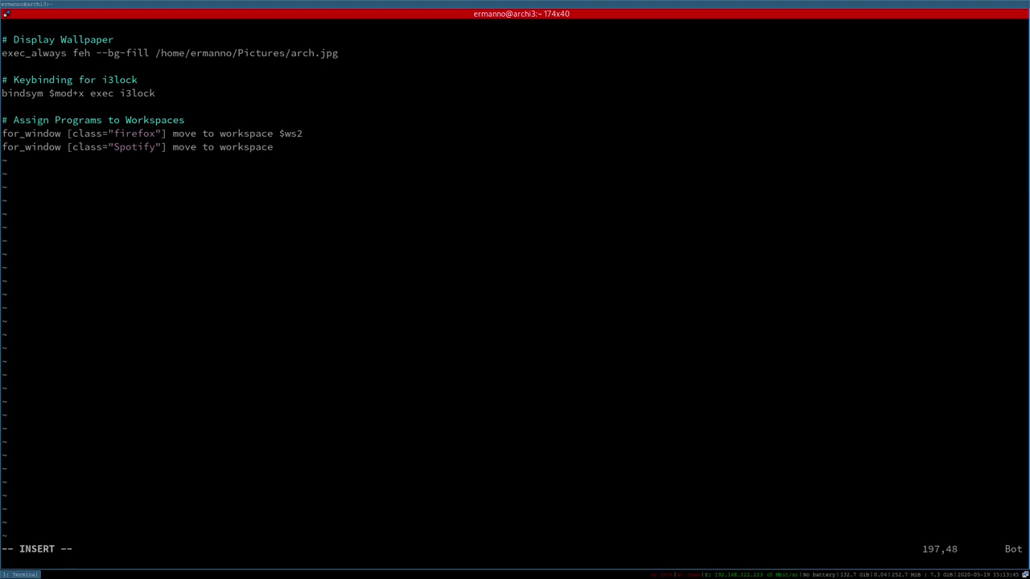
pyautogui.write('$ws3')
pyautogui.press('Escape')
pyautogui.write(':wq')
pyautogui.press('Return')
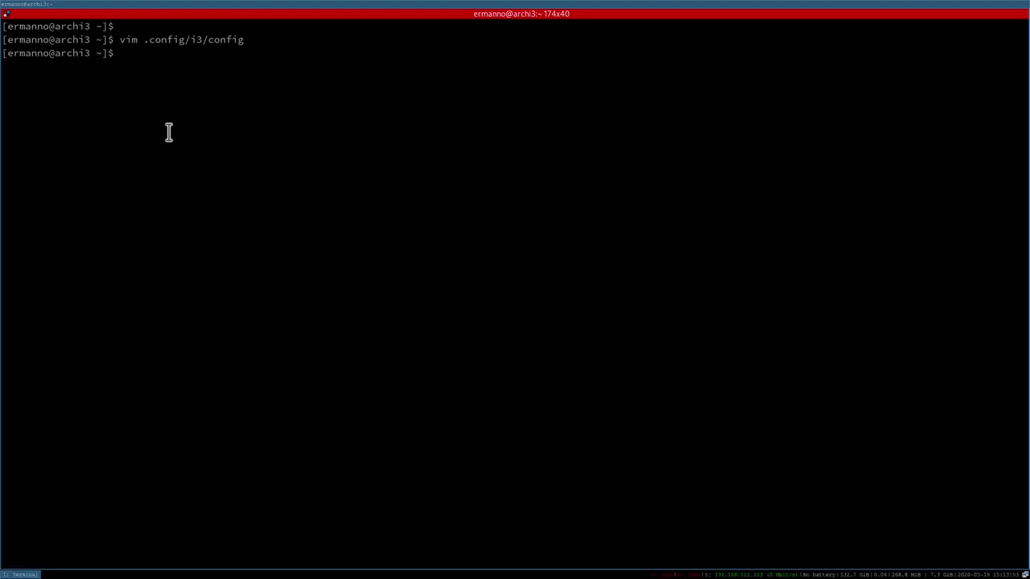
# Launch Firefox and Spotify and check on workspaces 2 and 3 whether the assignment rules work.
pyautogui.press('super+d')
pyautogui.write('firefox')
pyautogui.press('Return')
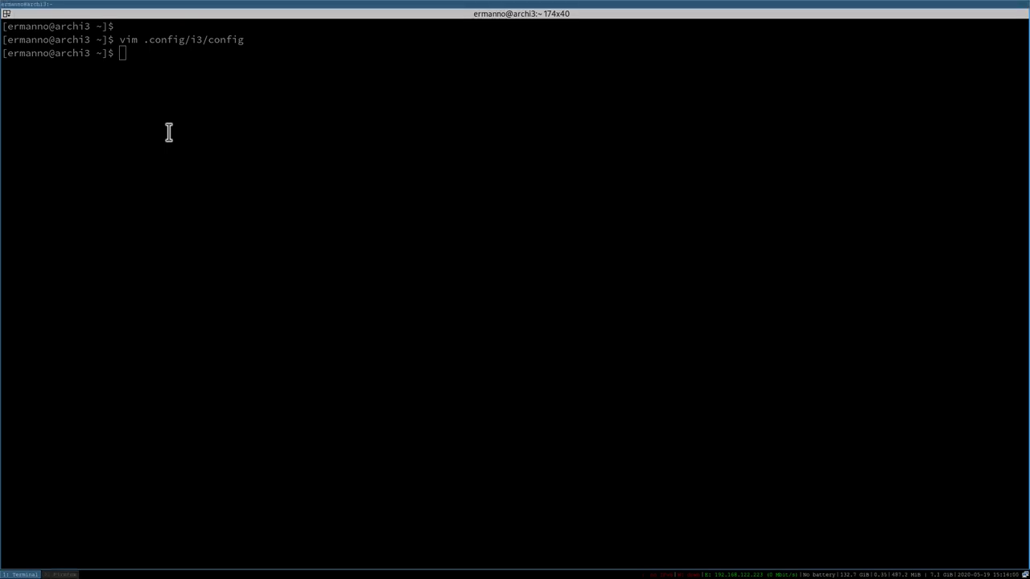
pyautogui.press('super+2')
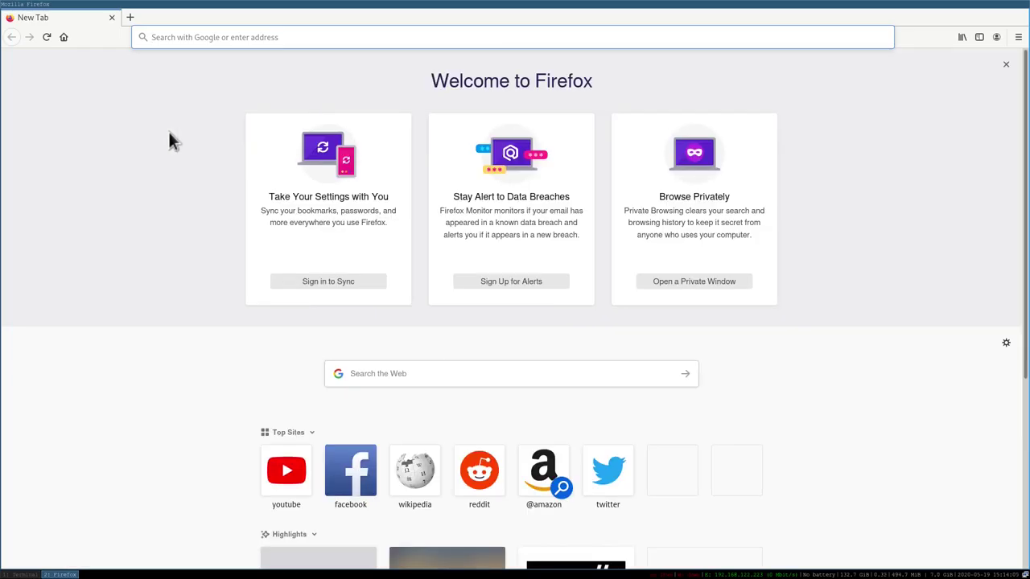
pyautogui.press('super+d')
pyautogui.write('spo')
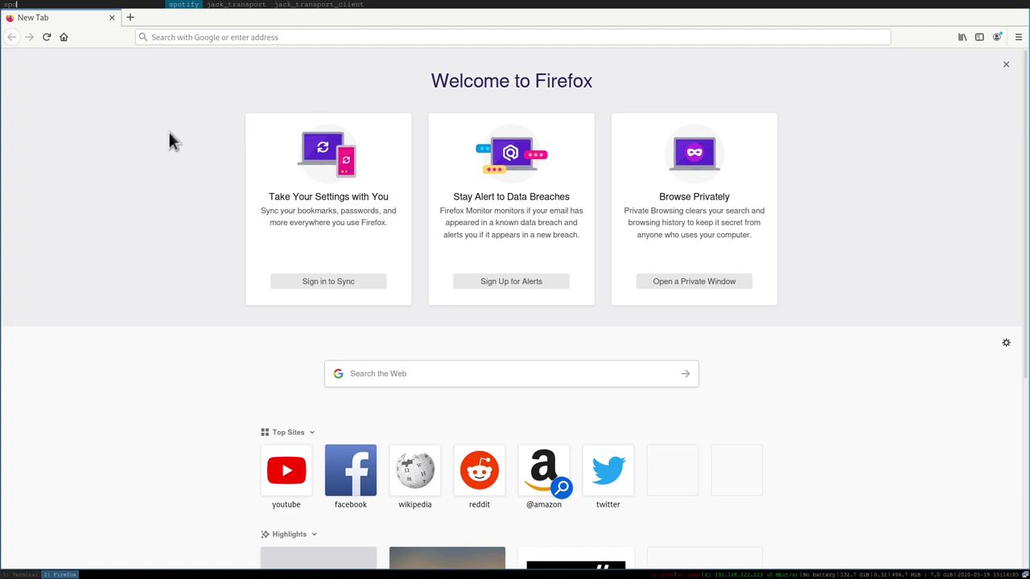
pyautogui.press('Return')
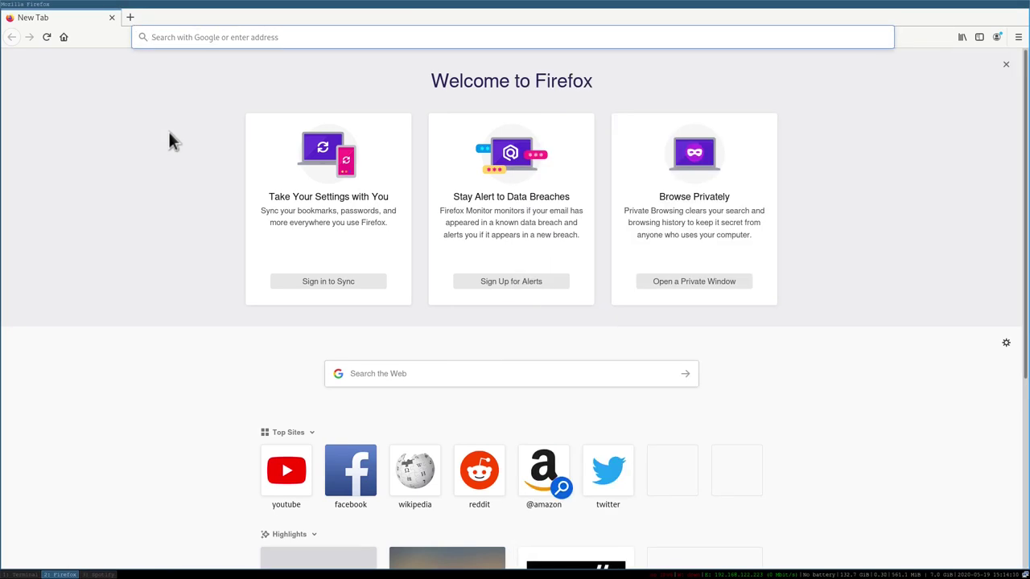
pyautogui.press('super+3')
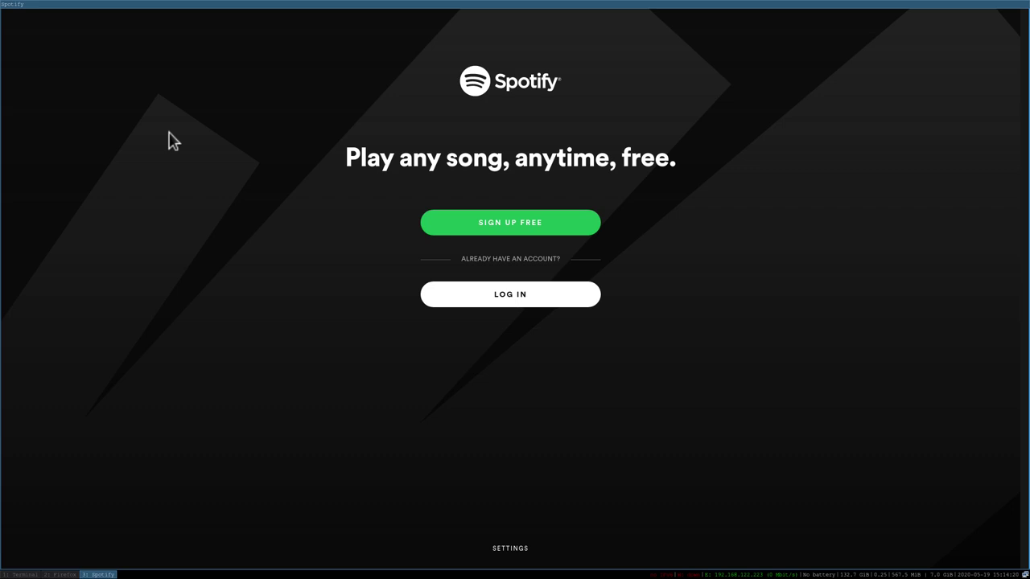
# Close the Spotify and Firefox windows and return to workspace 1.
pyautogui.press('super+shift+q')
pyautogui.press('super+2')
pyautogui.press('super+shift+q')
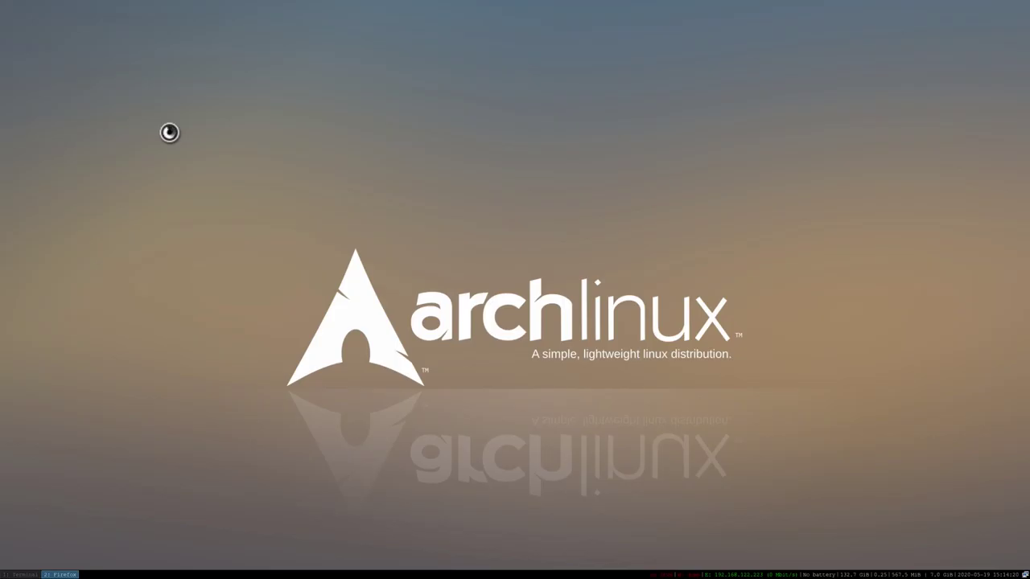
pyautogui.press('super+1')
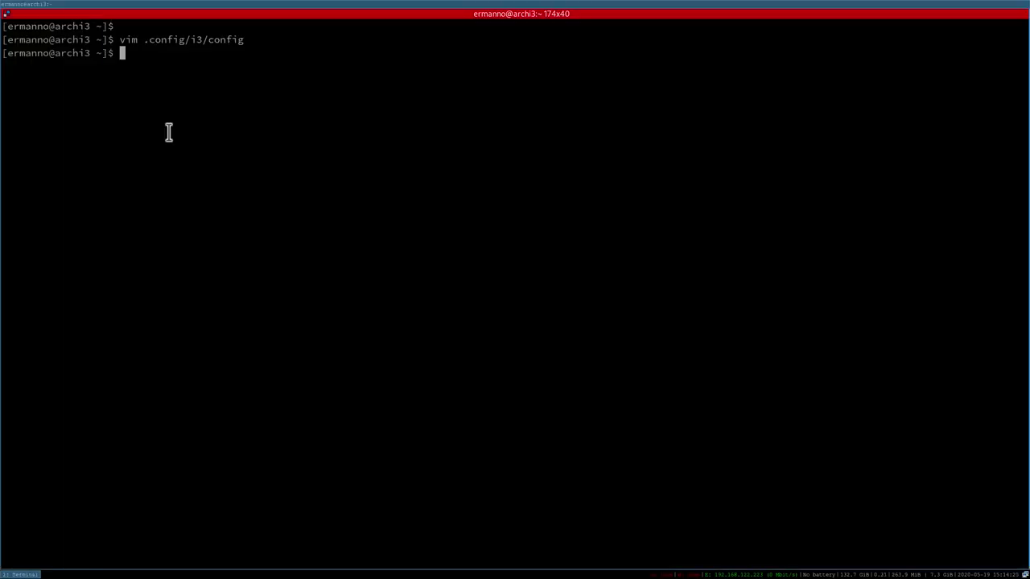
# Reopen .config/i3/config in vim and go to the workspace name definitions.
pyautogui.press('Up')
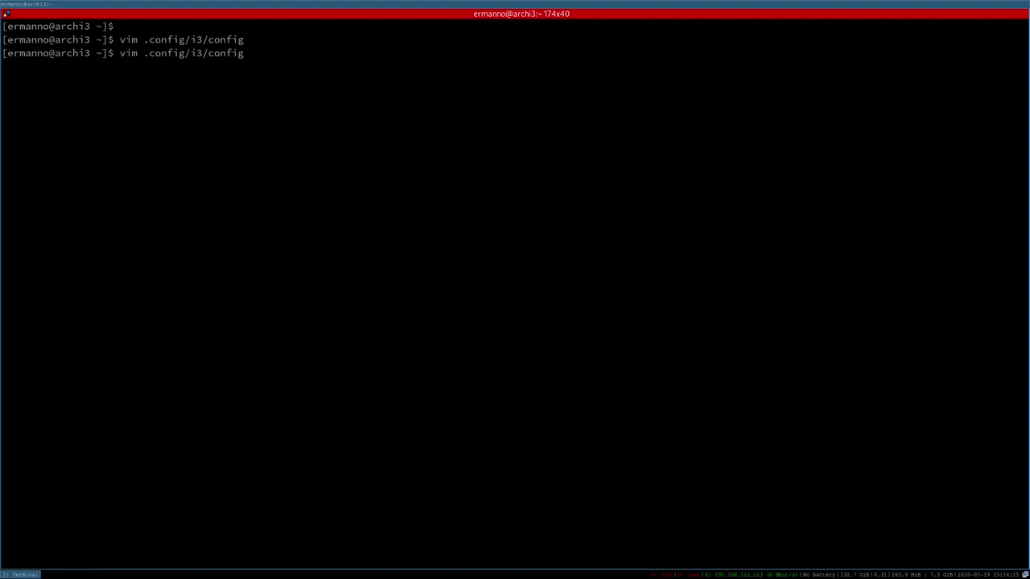
pyautogui.press('Return')
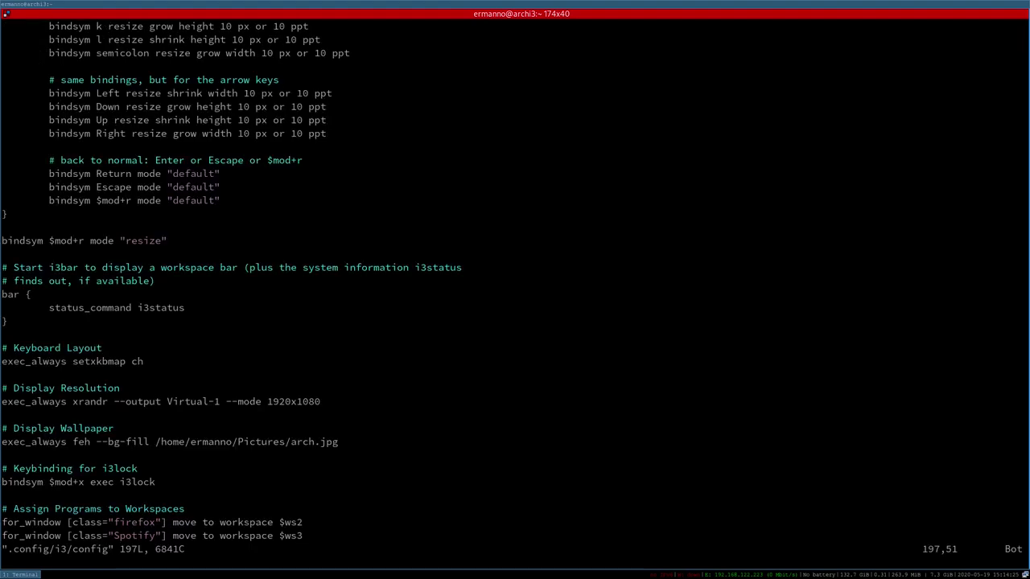
pyautogui.hotkey('ctrl', 'b')
pyautogui.hotkey('ctrl', 'b')
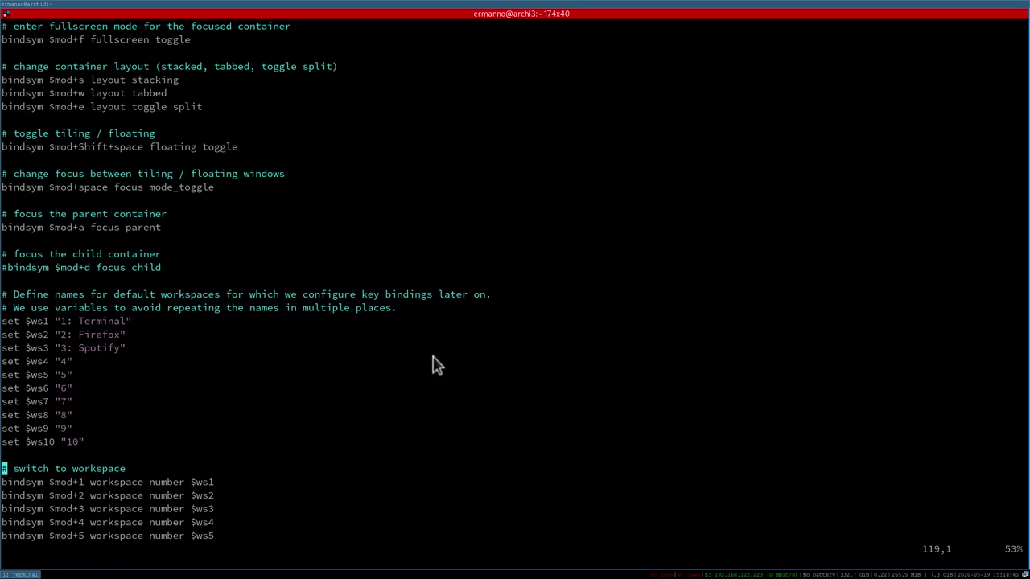
pyautogui.click(287, 404)
# Install ttf-font-awesome with pacman in a new terminal, entering the sudo password, and close that terminal.
pyautogui.press('super+Return')
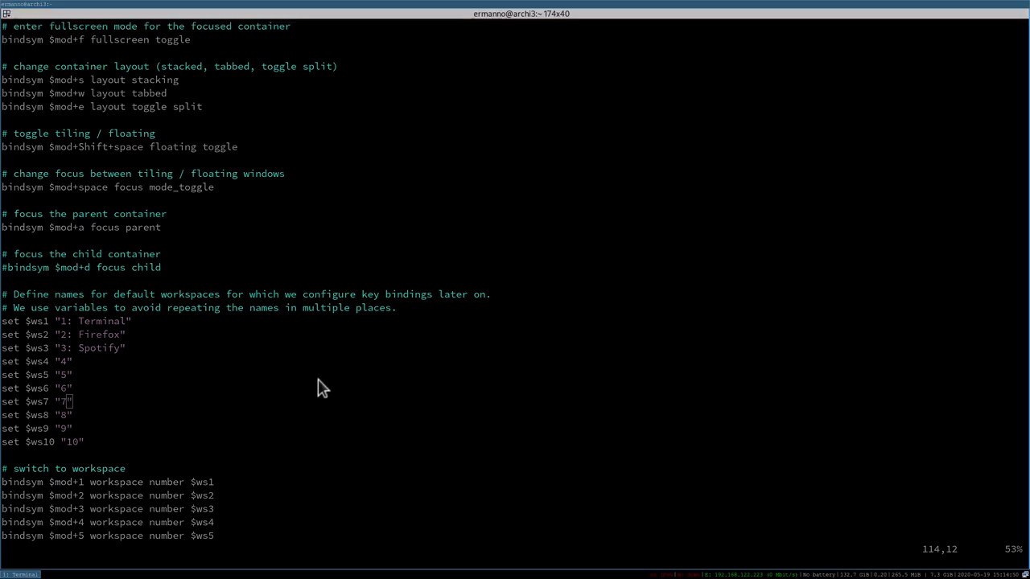
pyautogui.write('sudo')
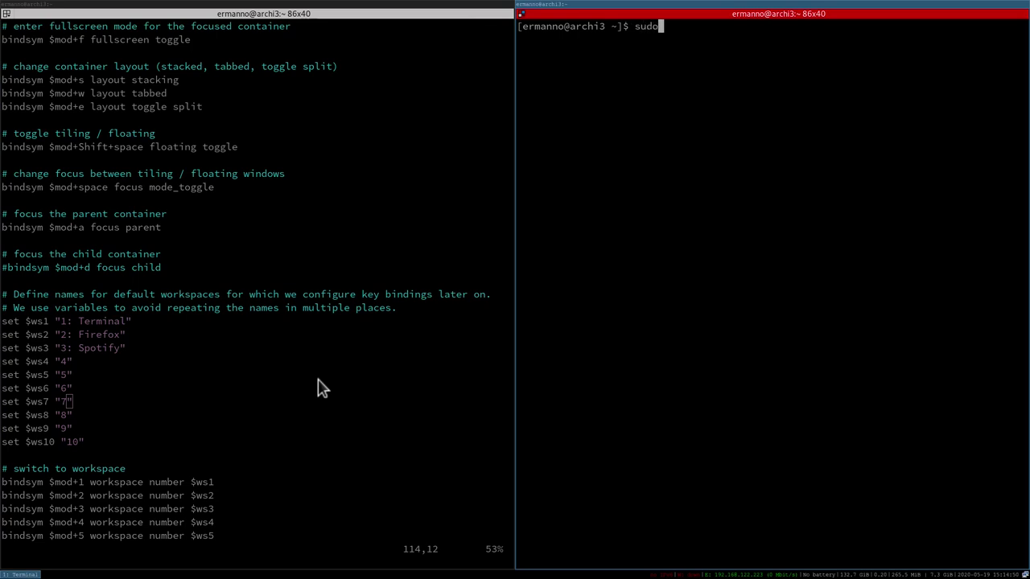
pyautogui.write(' pacman -S ttf-')
pyautogui.write('font-awesome')
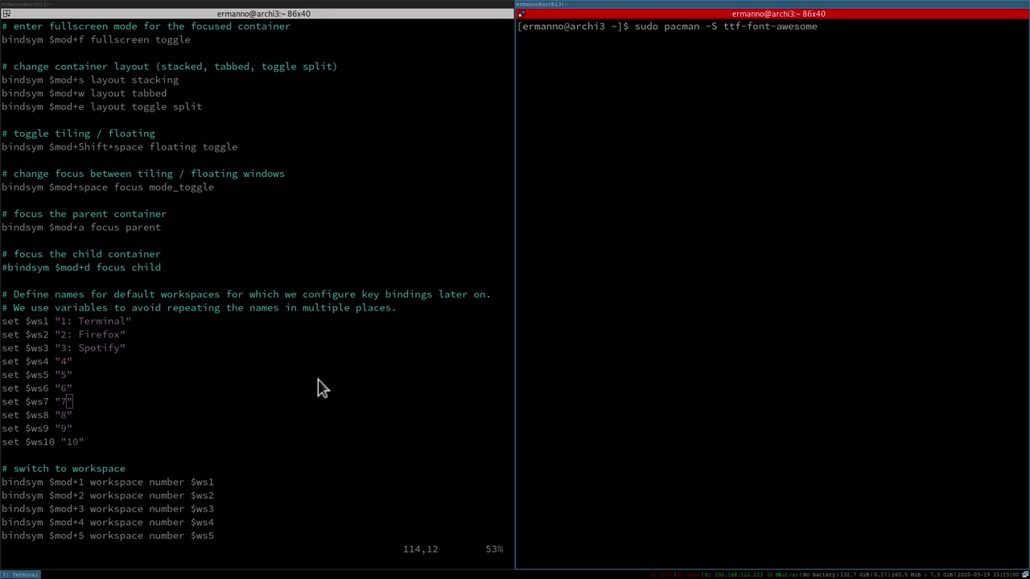
pyautogui.press('Return')
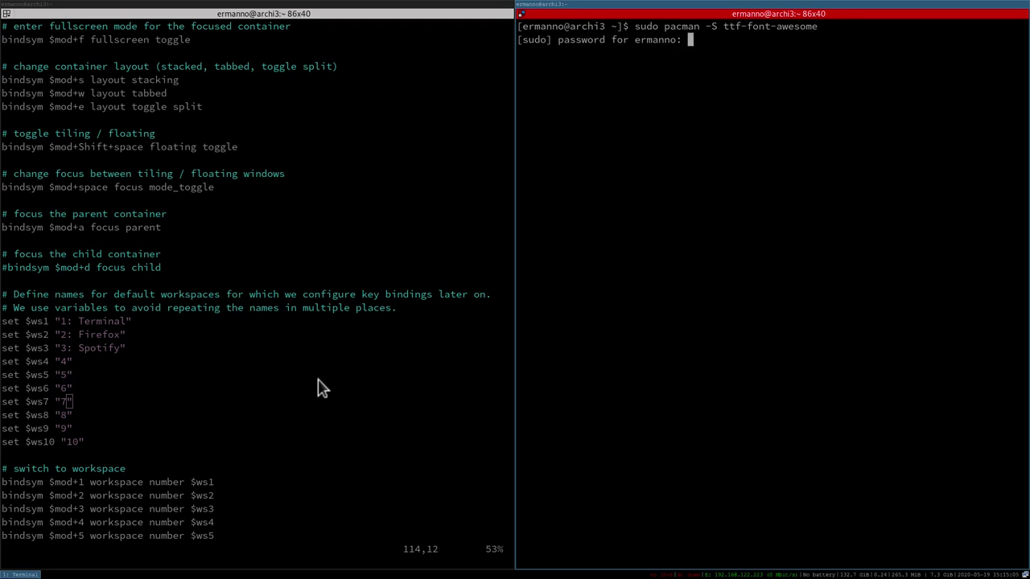
pyautogui.press('Return')
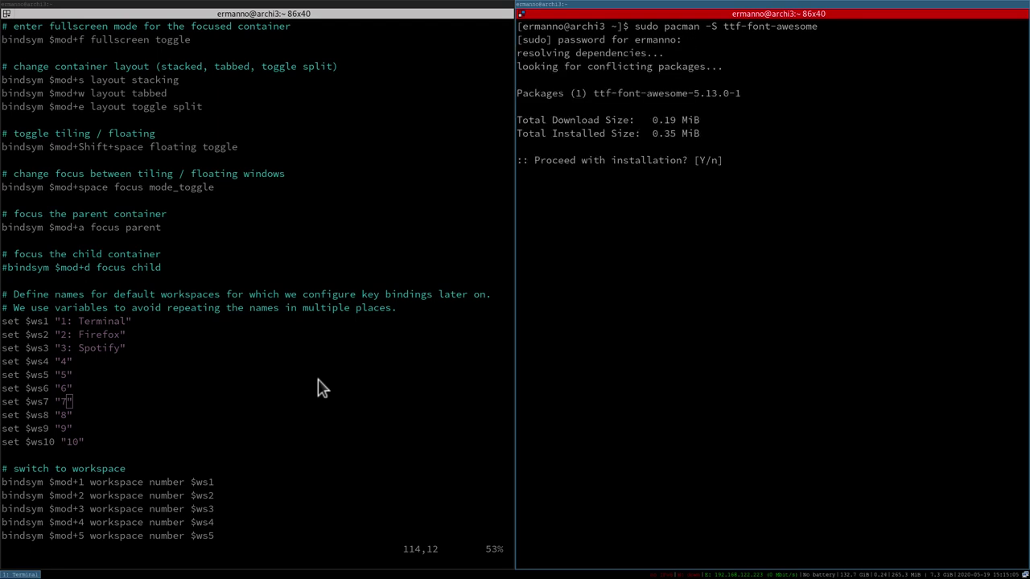
pyautogui.press('Return')
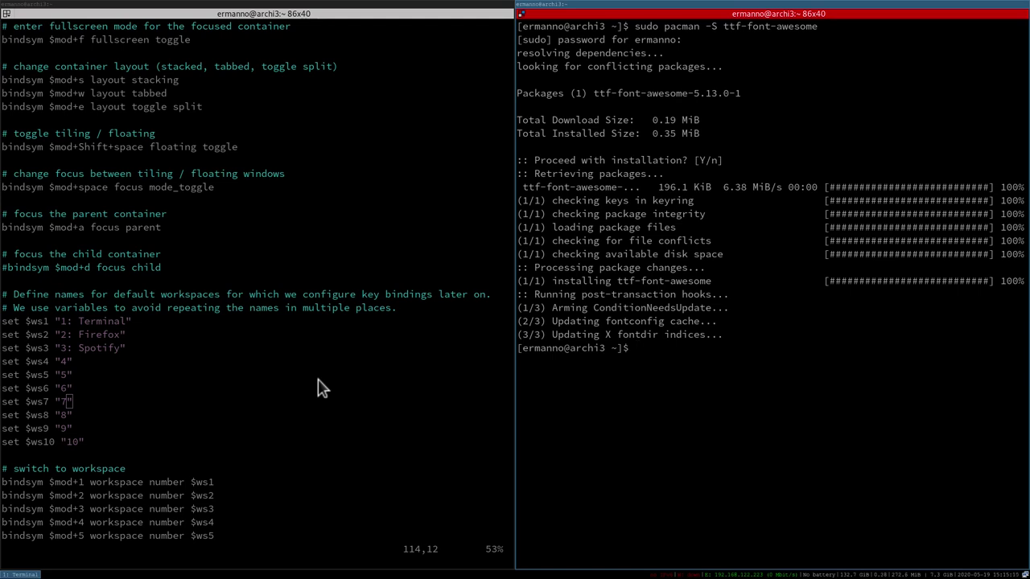
pyautogui.hotkey('ctrl', 'd')
# Launch Firefox, search for font awesome cheat sheet on workspace 2, and open the Font Awesome Cheatsheet page.
pyautogui.press('super+d')
pyautogui.write('firefox')
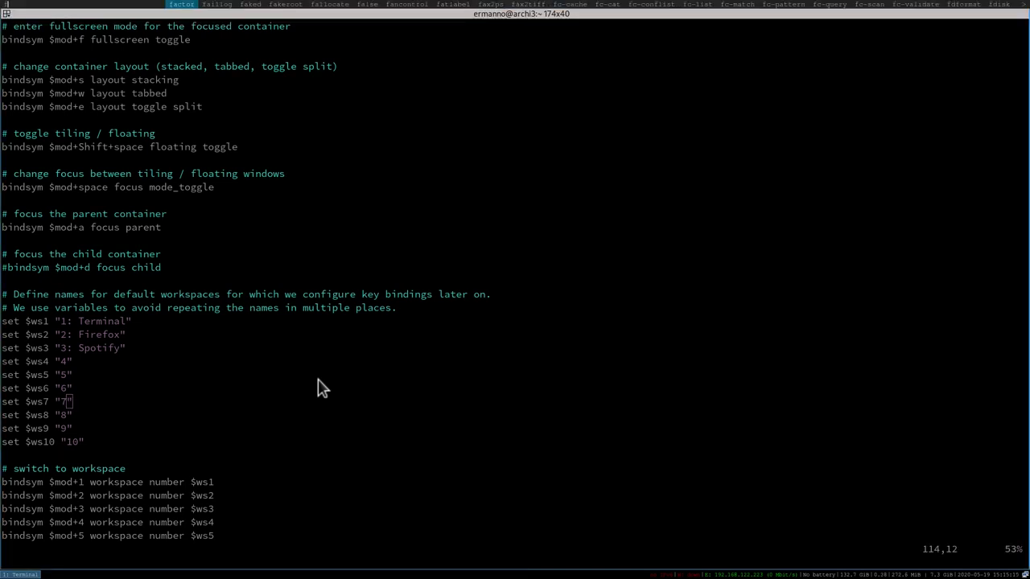
pyautogui.press('Return')
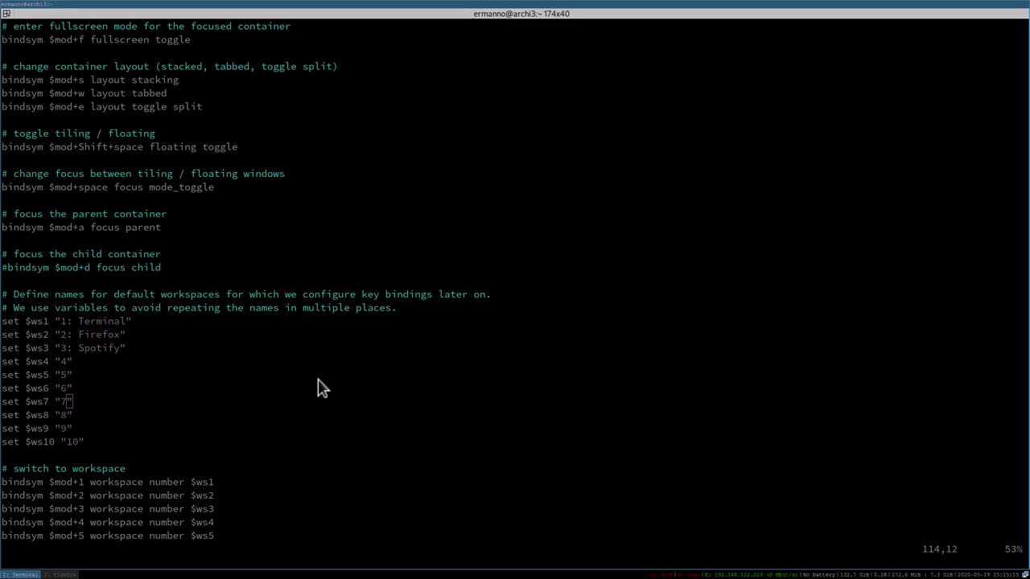
pyautogui.press('super+2')
pyautogui.write('f')
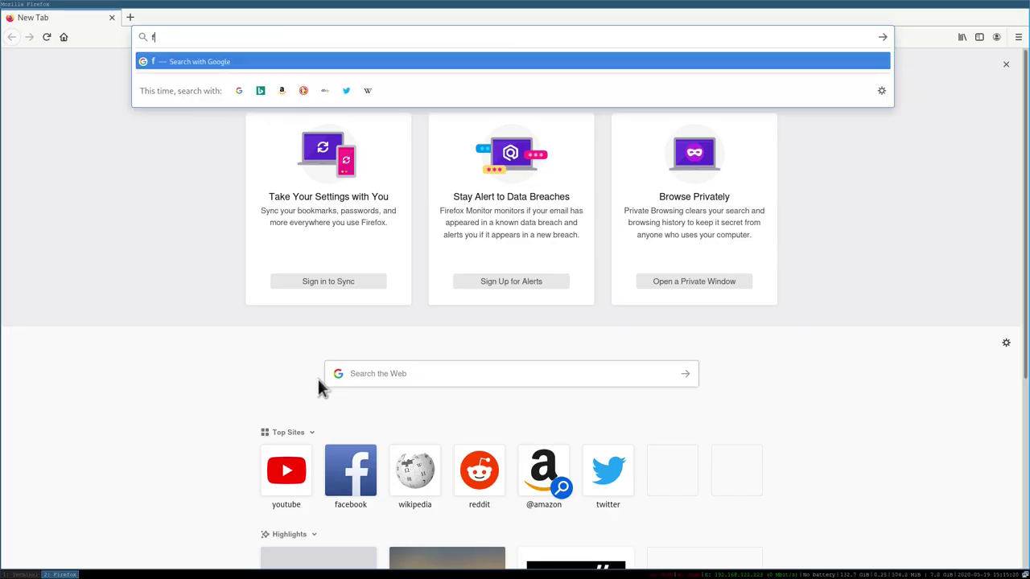
pyautogui.write('ont awesome che')
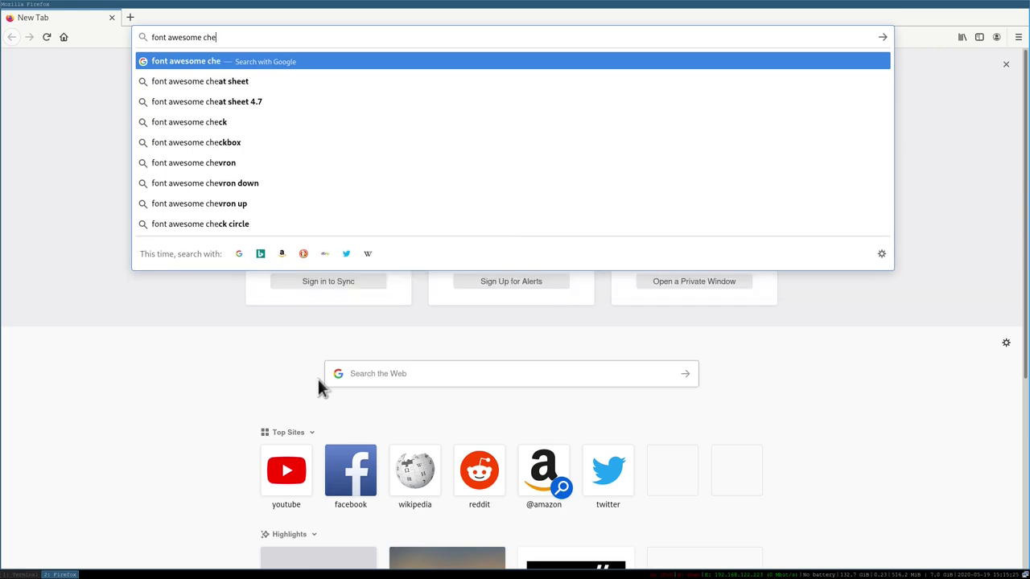
pyautogui.press('Down')
pyautogui.press('Return')
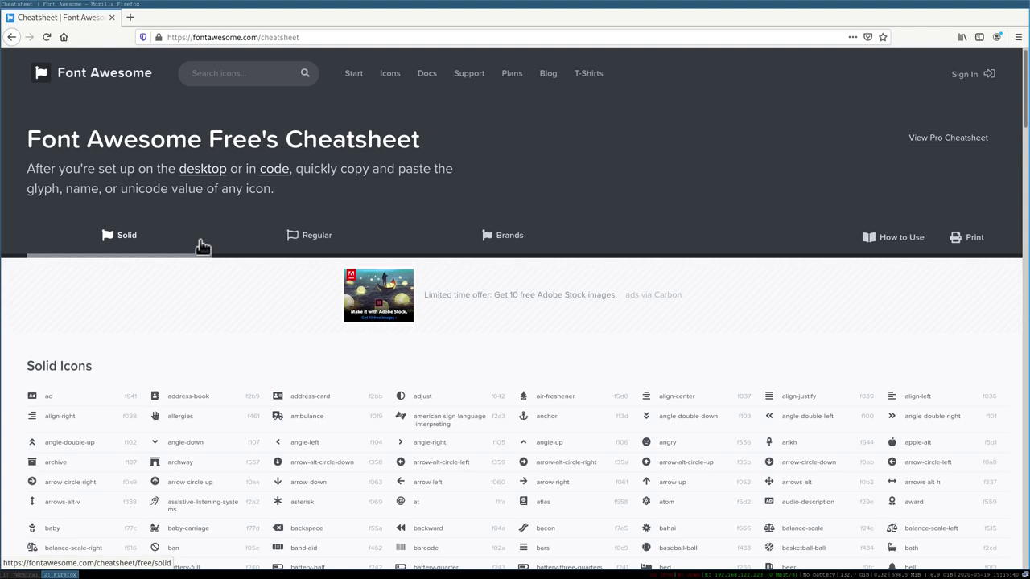
# Find the firefox entry among the cheatsheet's Brands icons and copy its glyph.
pyautogui.click(497, 244)
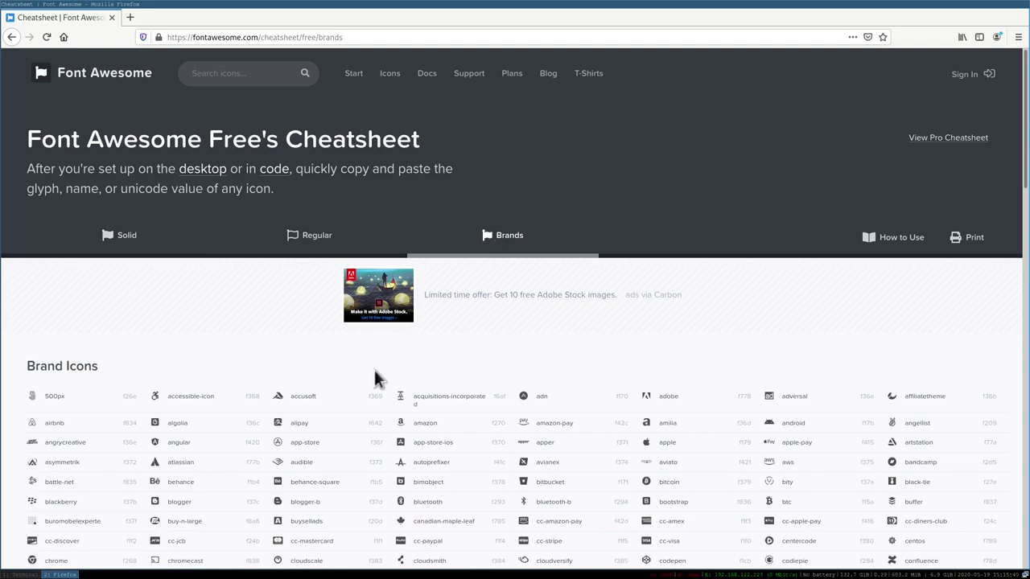
pyautogui.hotkey('ctrl', 'f')
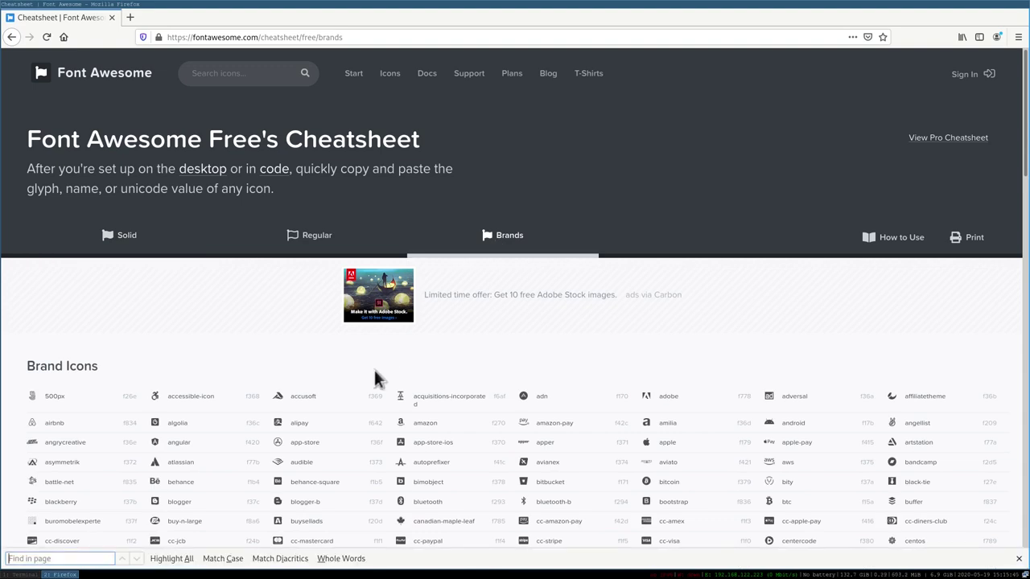
pyautogui.write('firefox')
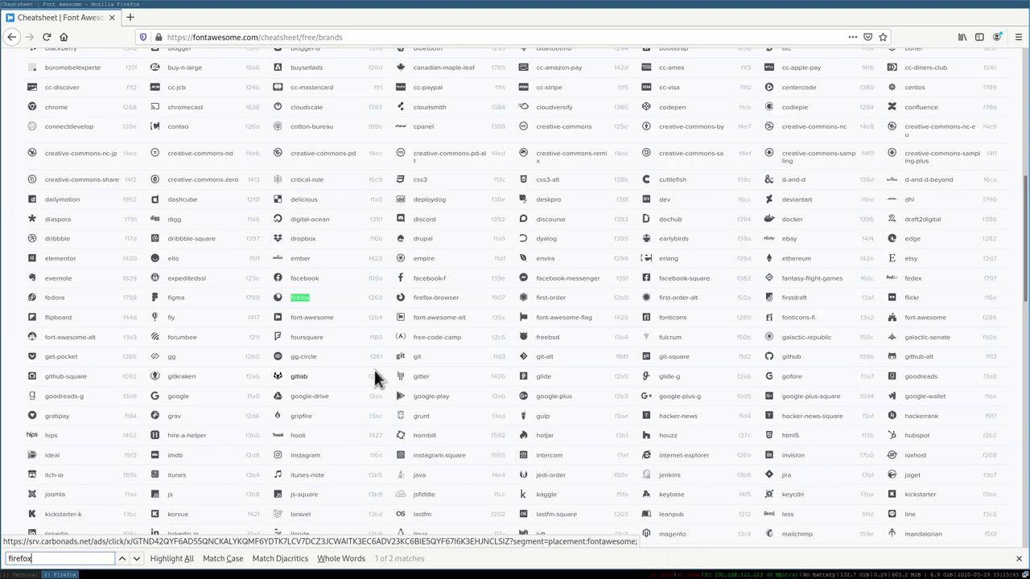
pyautogui.click(277, 297)
pyautogui.rightClick(277, 297)
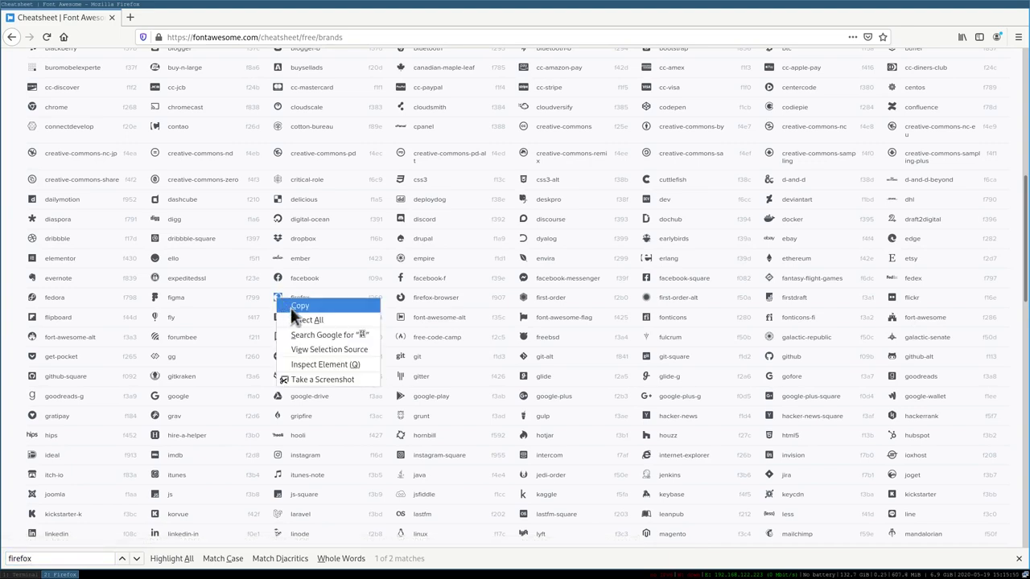
pyautogui.click(296, 306)
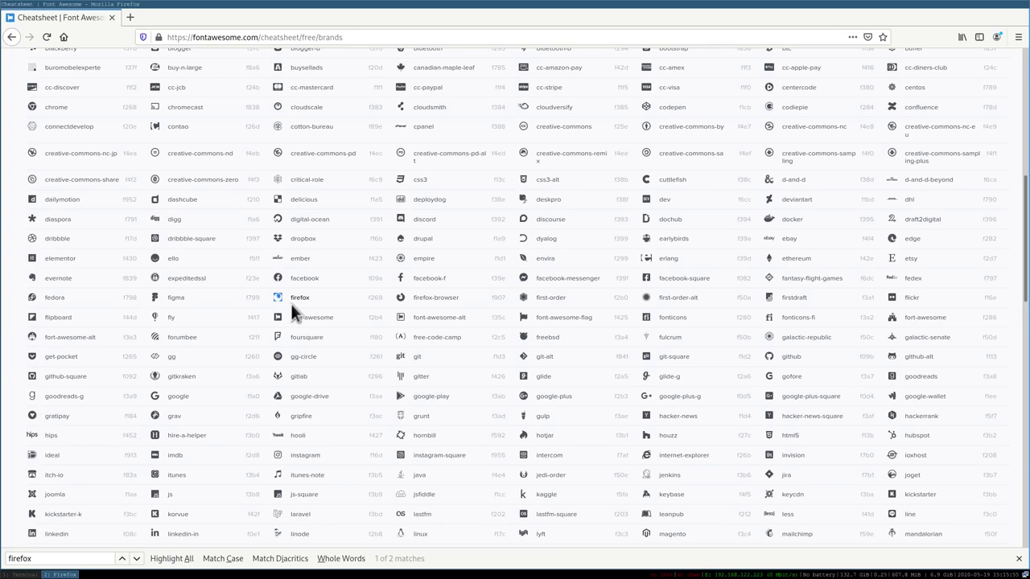
# Paste the copied glyph directly before Firefox in the $ws2 name in the i3 config on workspace 1.
pyautogui.press('super+1')
pyautogui.press('k')
pyautogui.press('k')
pyautogui.press('k')
pyautogui.press('k')
pyautogui.press('k')
pyautogui.press('k')
pyautogui.press('j')
pyautogui.press('h')
pyautogui.press('h')
pyautogui.press('h')
pyautogui.press('h')
pyautogui.press('h')
pyautogui.press('h')
pyautogui.press('h')
pyautogui.press('i')
pyautogui.hotkey('ctrl', 'shift', 'v')
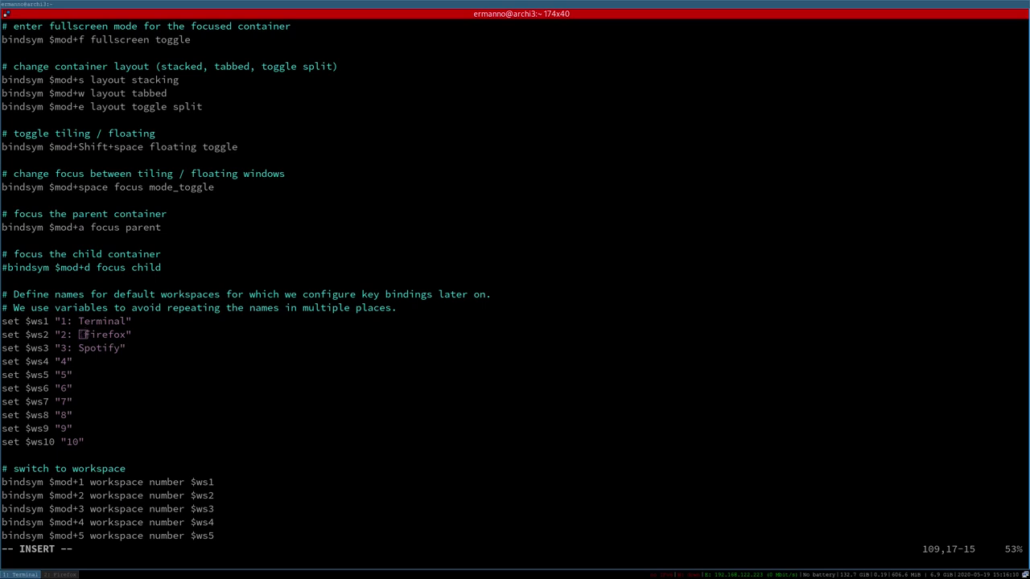
# Find the spotify entry on the Brands cheatsheet on workspace 2 and copy its glyph.
pyautogui.press('super+2')
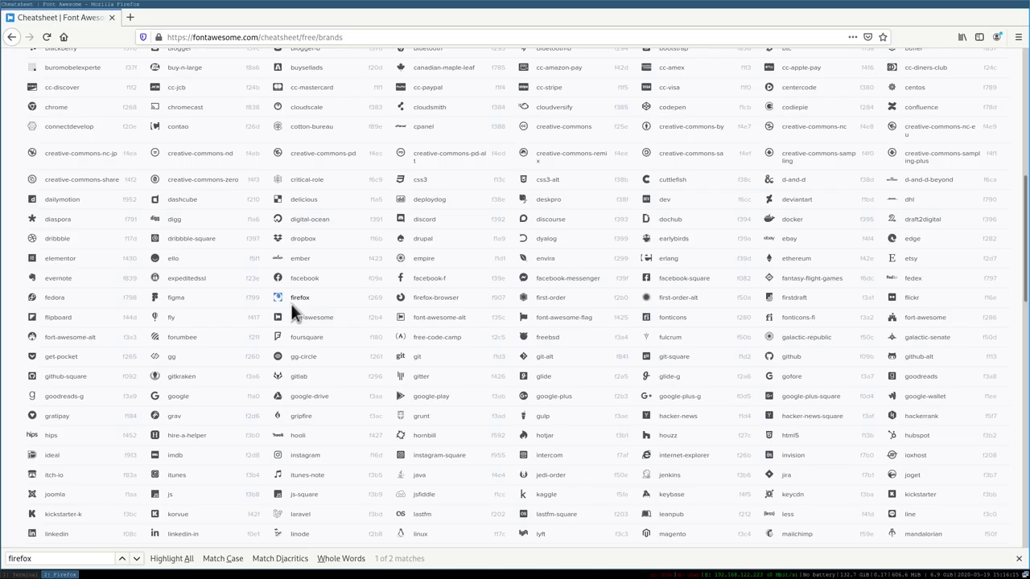
pyautogui.hotkey('ctrl', 'f')
pyautogui.write('spo')
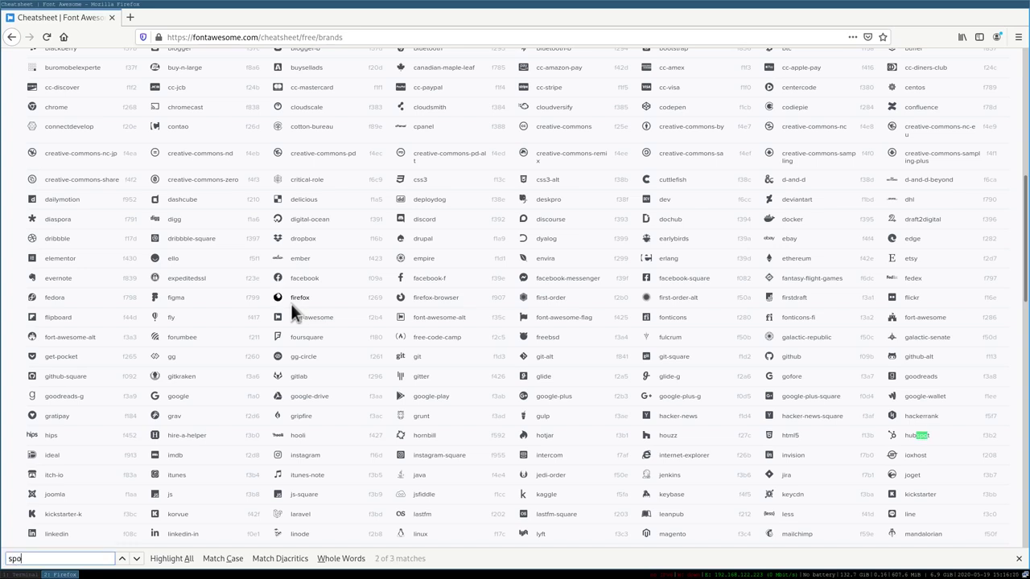
pyautogui.write('tify')
pyautogui.press('Return')
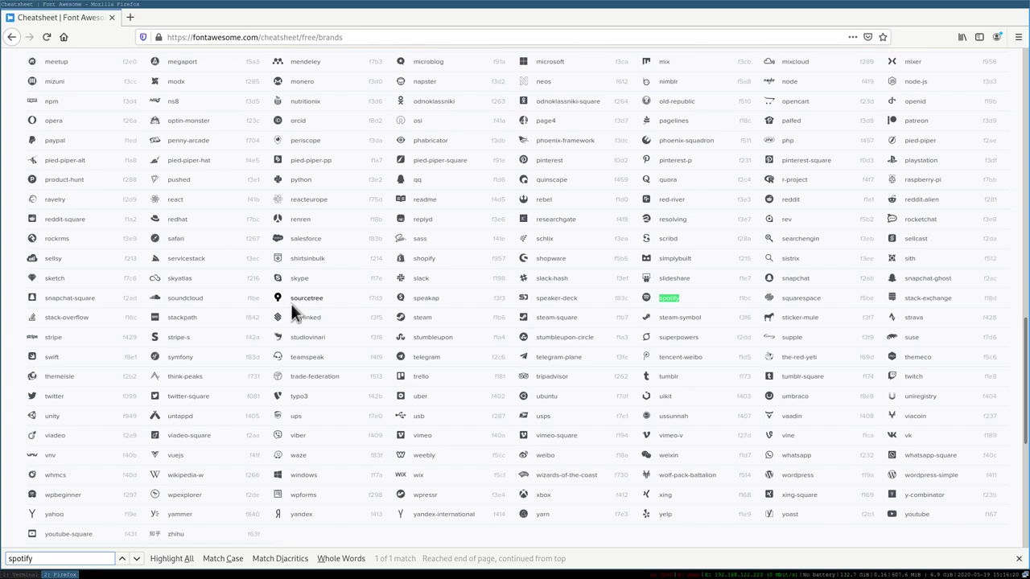
pyautogui.write('y')
pyautogui.click(648, 297)
pyautogui.rightClick(648, 297)
pyautogui.click(656, 307)
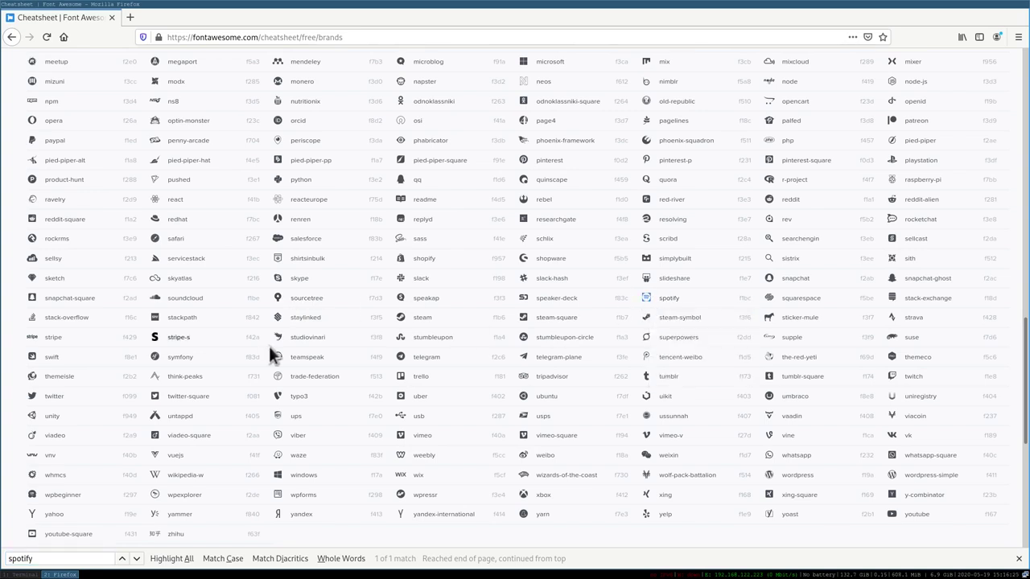
# Paste the copied glyph directly before Spotify in the $ws3 name in the i3 config on workspace 1.
pyautogui.press('super+1')
pyautogui.press('Down')
pyautogui.press('Left')
pyautogui.hotkey('ctrl', 'shift', 'v')
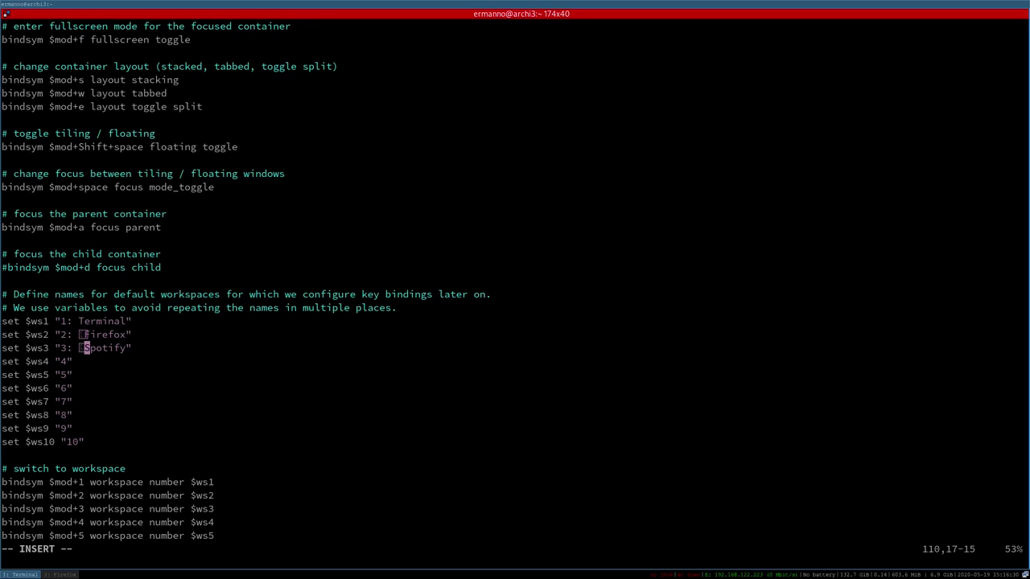
# Try the plain characters >_ directly before Terminal in the $ws1 name.
pyautogui.press('Up')
pyautogui.press('Up')
pyautogui.press('Left')
pyautogui.write('>_')
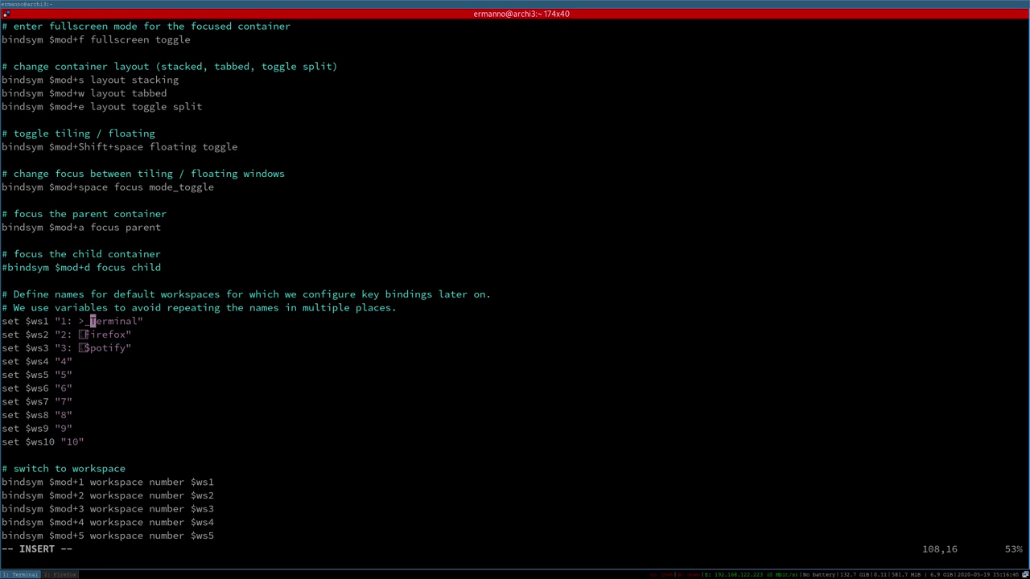
pyautogui.press('Left')
# Find the terminal entry among the cheatsheet's Solid icons on workspace 2 and copy its glyph.
pyautogui.press('super+2')
pyautogui.scroll(10, 306, 314)
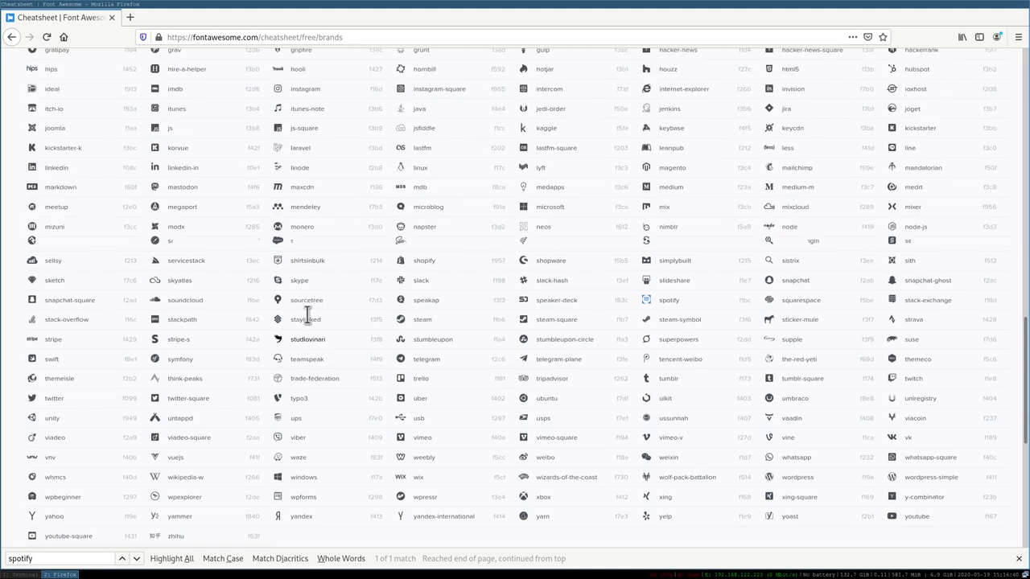
pyautogui.scroll(5, 465, 291)
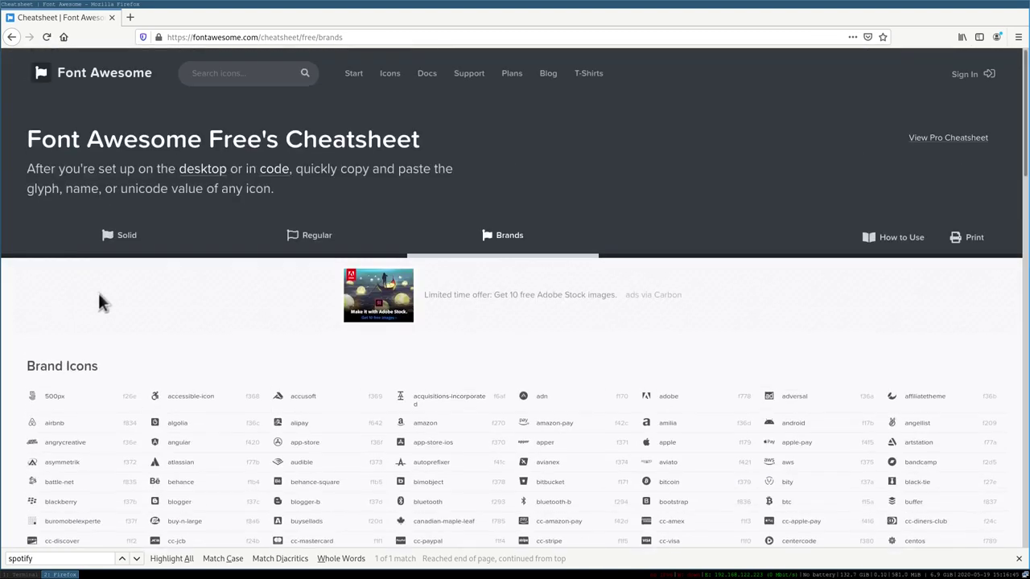
pyautogui.click(123, 238)
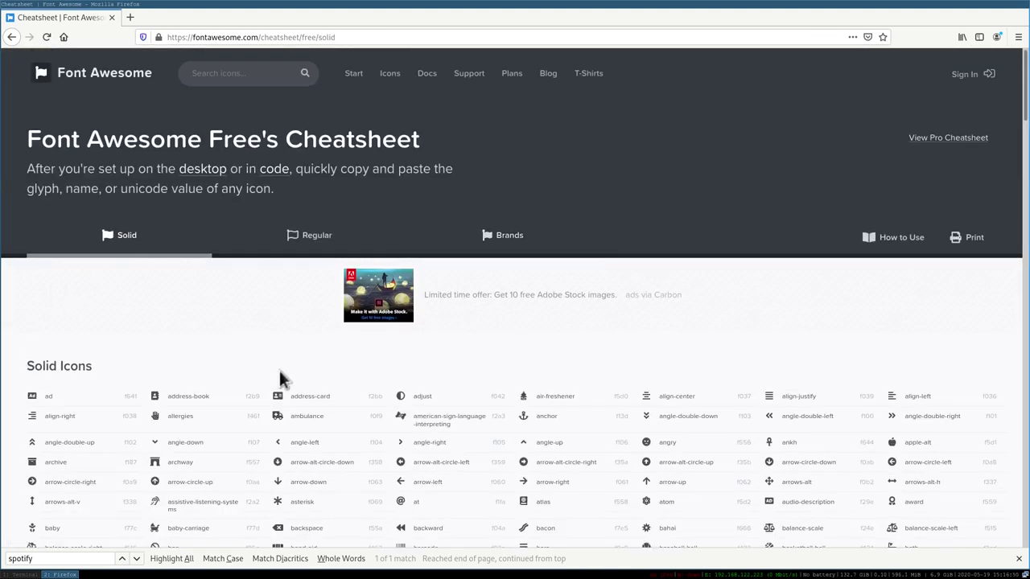
pyautogui.hotkey('ctrl', 'f')
pyautogui.write('terminal')
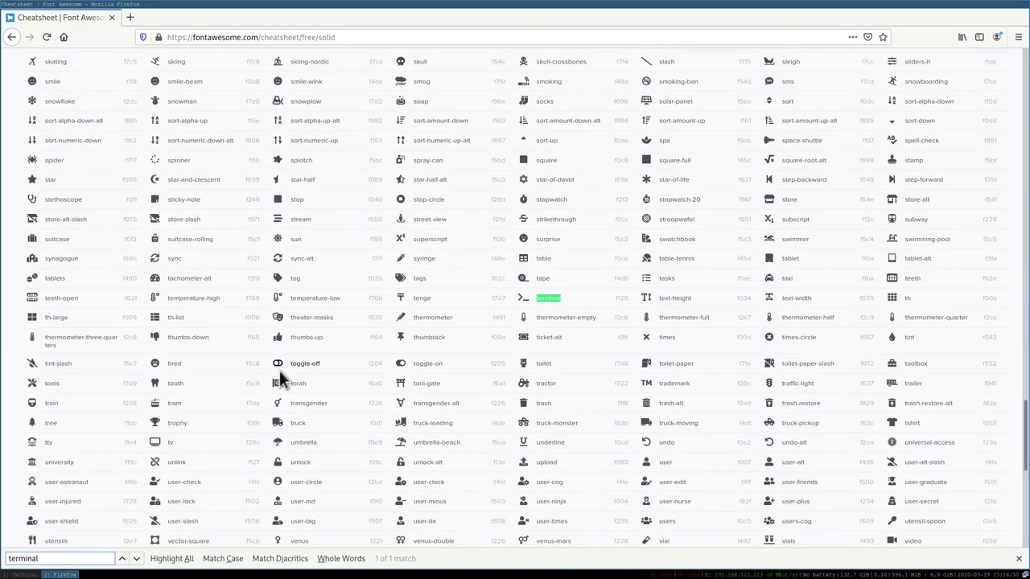
pyautogui.click(528, 304)
pyautogui.rightClick(528, 304)
pyautogui.click(529, 306)
# Paste the copied glyph directly before Terminal in the $ws1 name on workspace 1, and save and close the i3 config.
pyautogui.press('super+1')
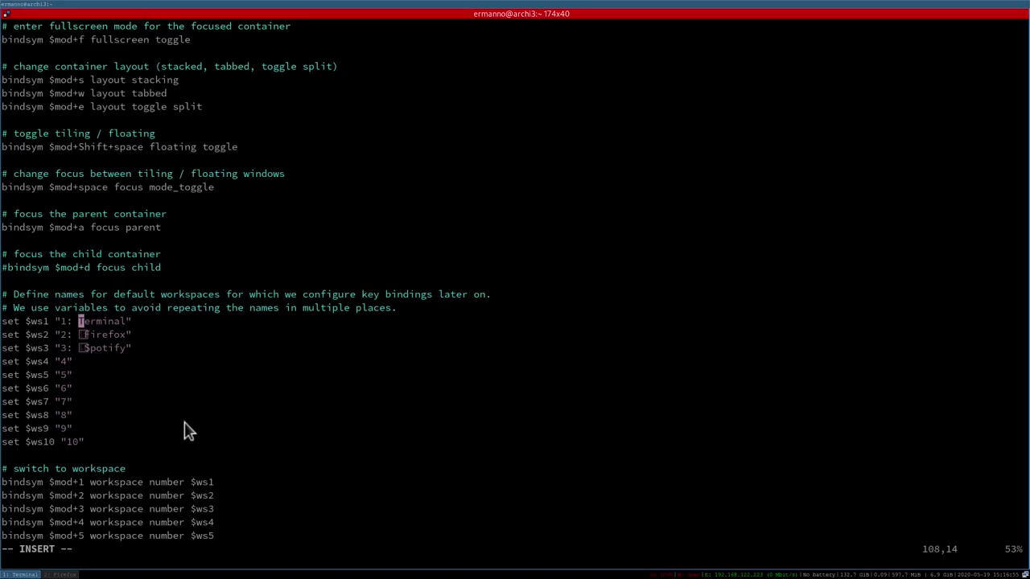
pyautogui.hotkey('ctrl', 'shift', 'v')
pyautogui.press('Escape')
pyautogui.write(':wq')
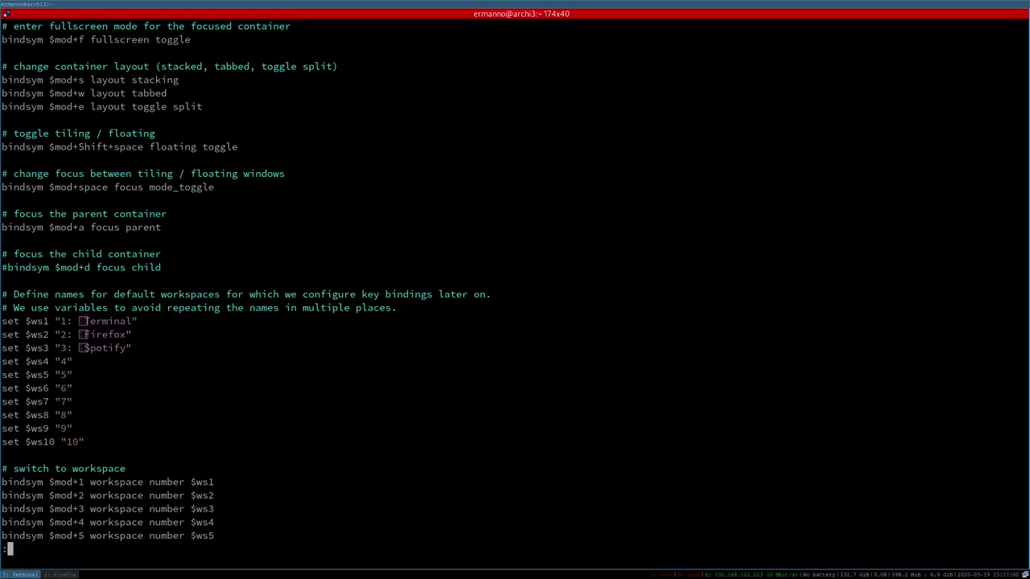
pyautogui.press('Return')
# Restart i3 in place and check the workspace name glyphs in .config/i3/config with vim.
pyautogui.press('super+shift+r')
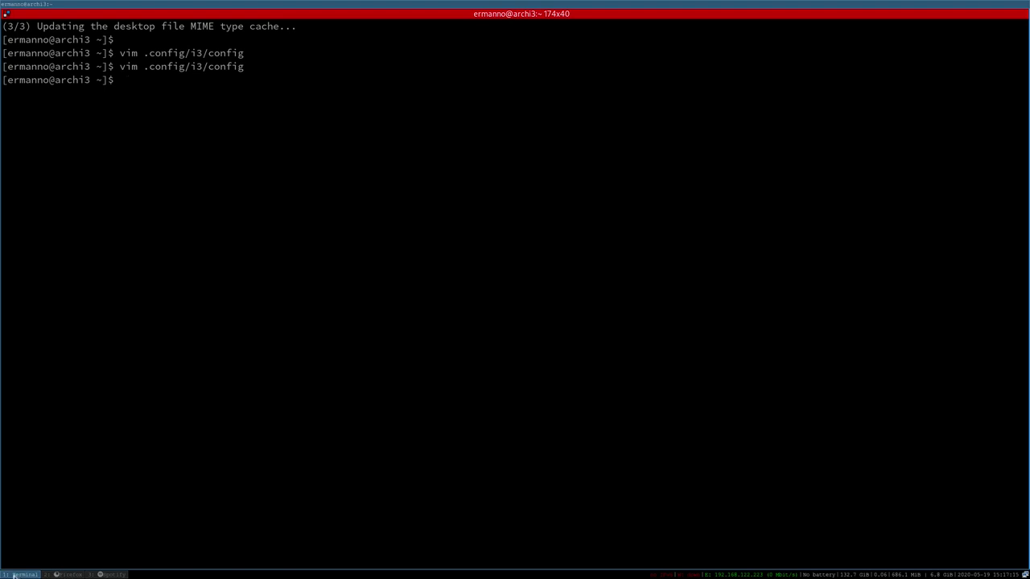
pyautogui.press('Up')
pyautogui.press('Return')
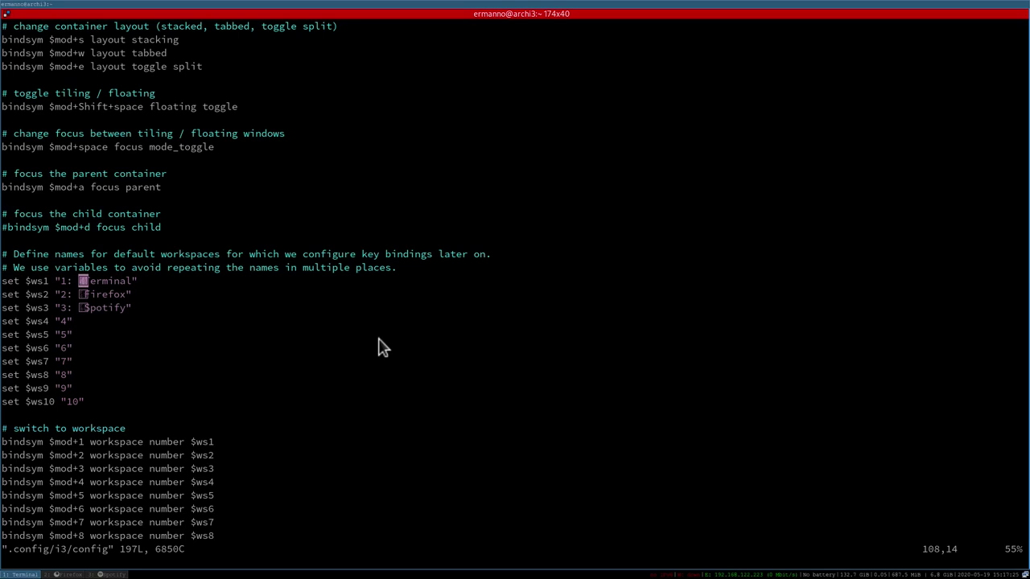
pyautogui.write(':q')
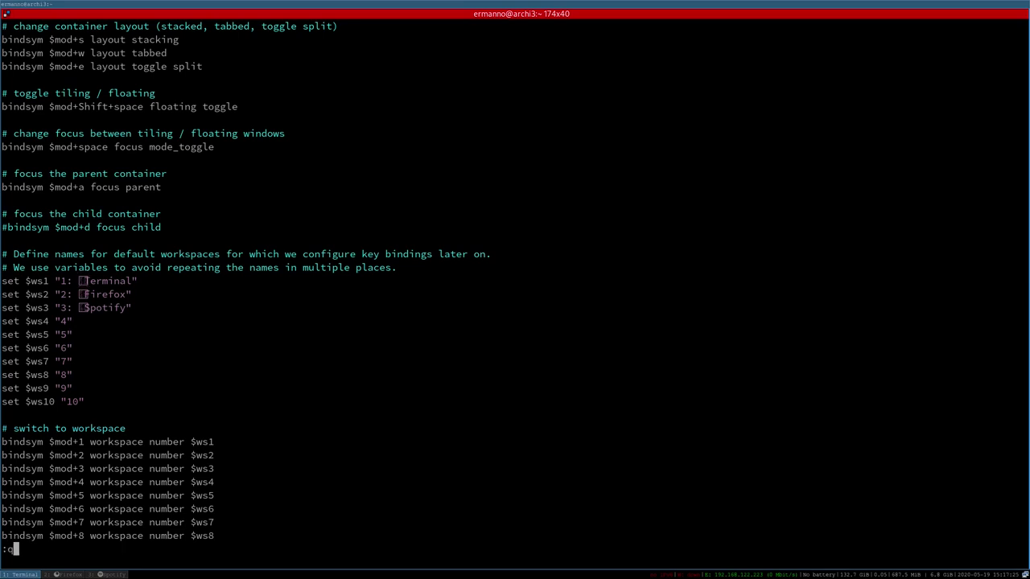
pyautogui.press('Return')
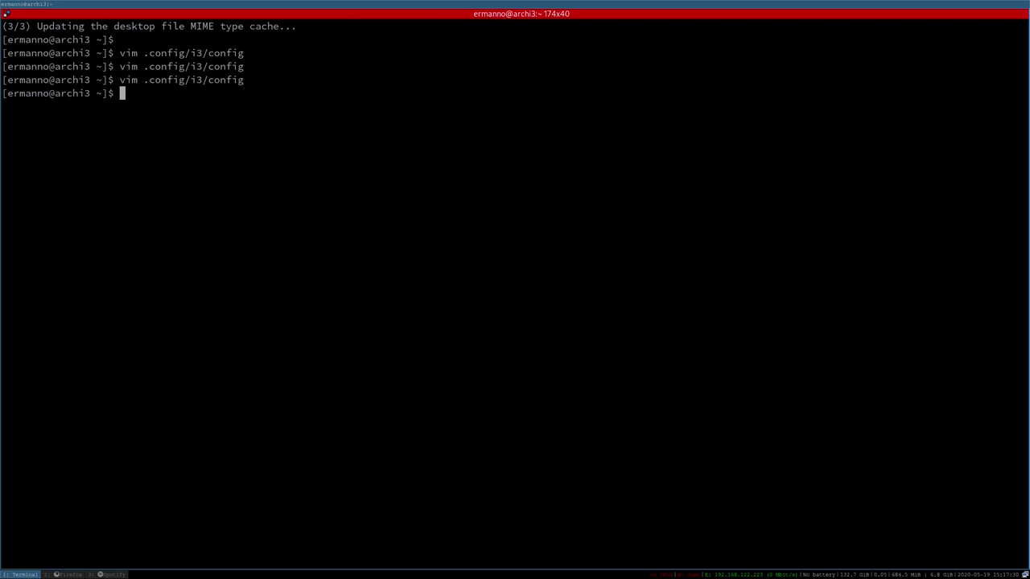
# Exit the i3 session and start a new one with startx.
pyautogui.press('super+shift+e')
pyautogui.click(983, 8)
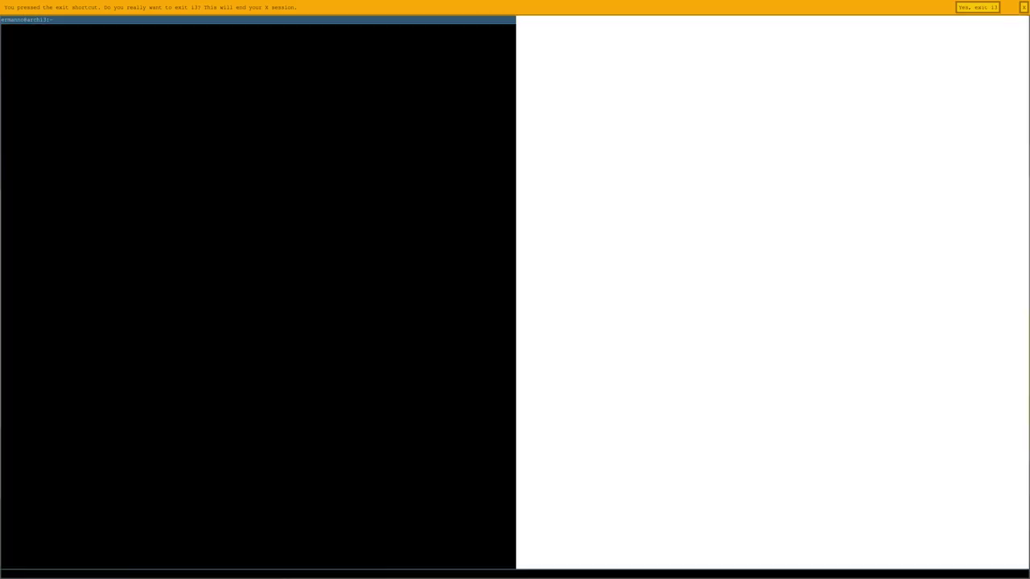
pyautogui.write('startx')
pyautogui.press('Return')
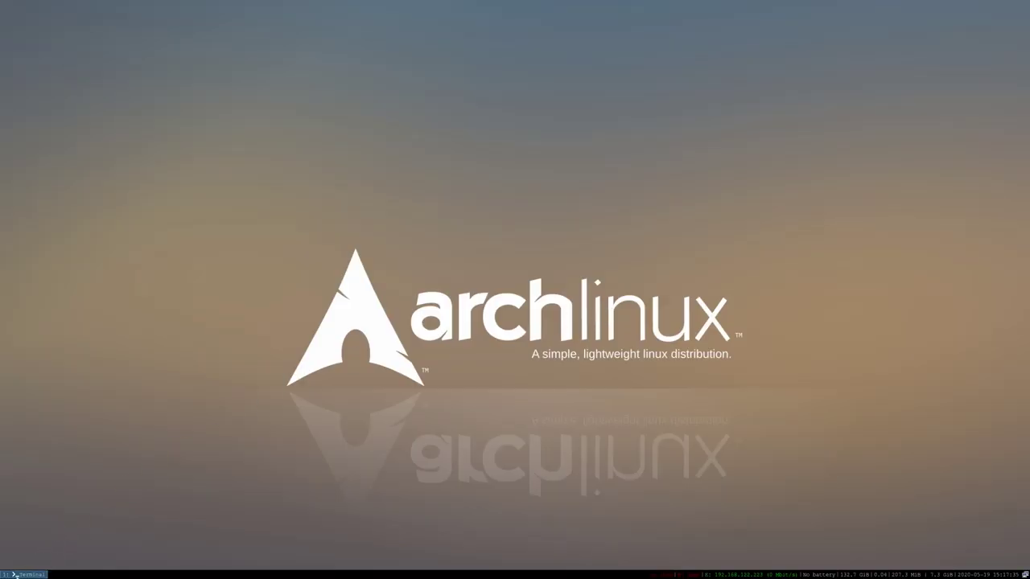
# Open .config/i3/config with vim in a new terminal and go to the window title font line near the file's beginning.
pyautogui.press('super+Return')
pyautogui.write('vim .config/i3/config')
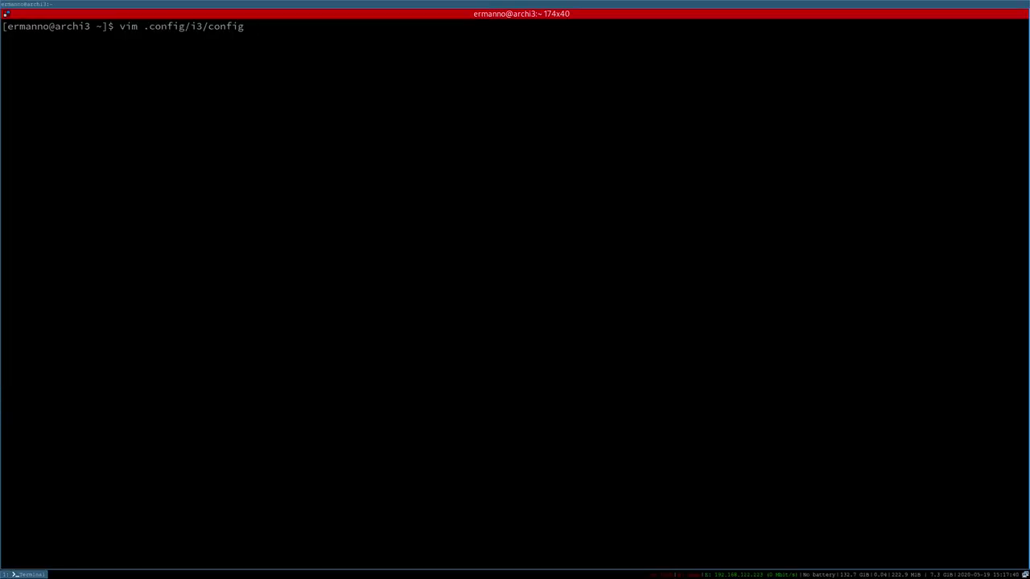
pyautogui.press('Return')
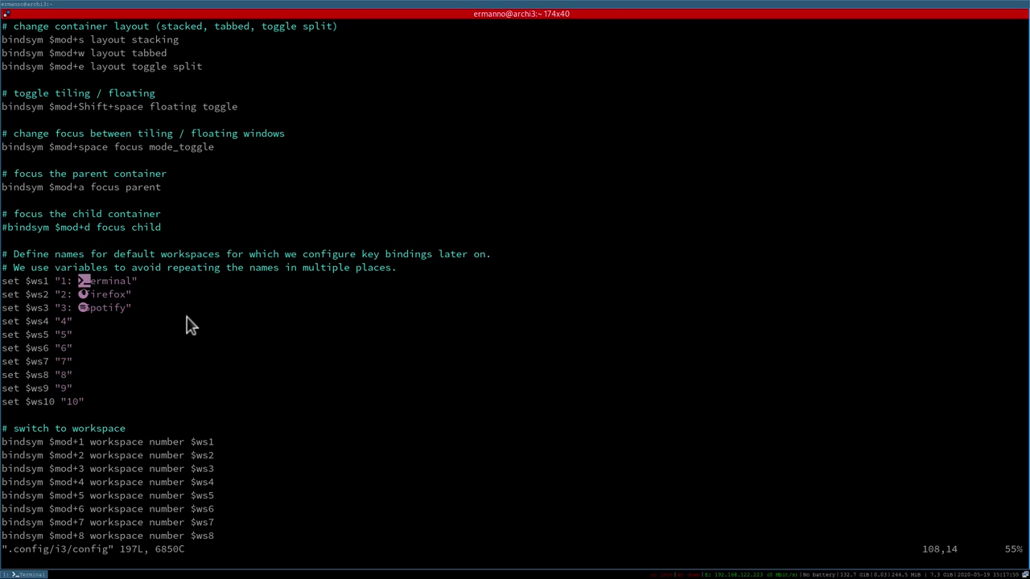
pyautogui.hotkey('ctrl', 'b')
pyautogui.hotkey('ctrl', 'b')
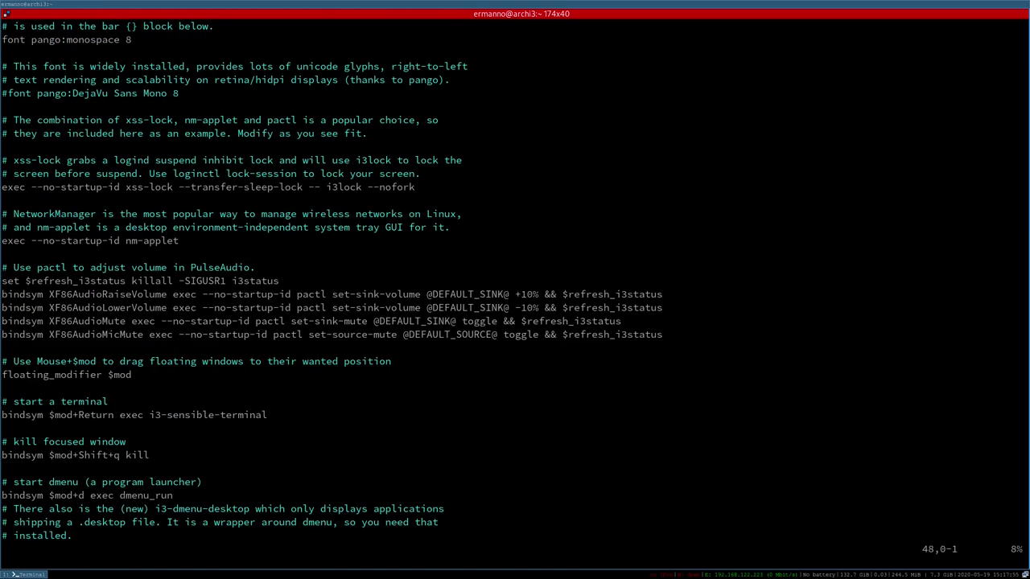
pyautogui.hotkey('ctrl', 'b')
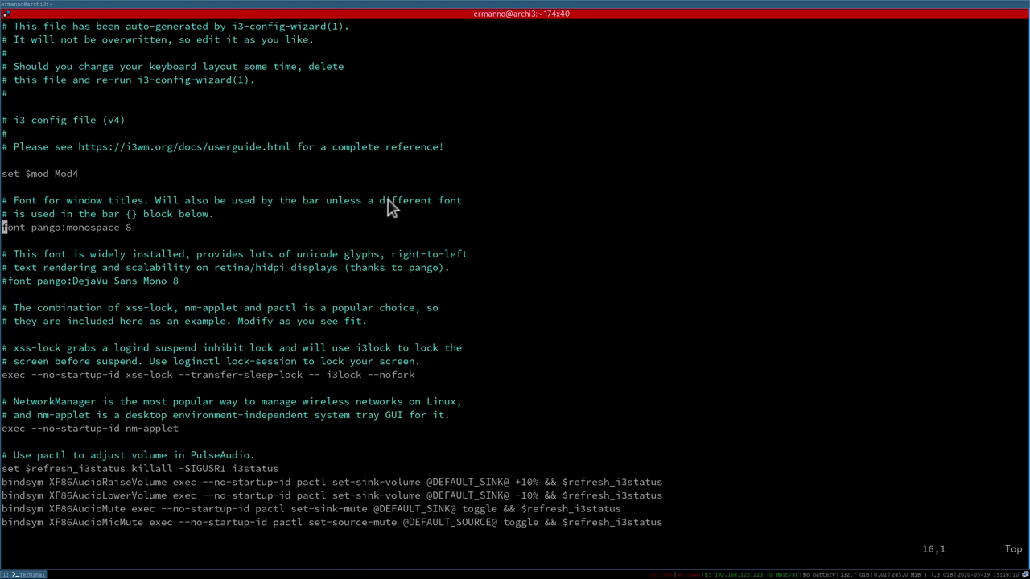
# Install ttf-ubuntu-font-family with pacman in a second terminal, entering the sudo password, and close that terminal.
pyautogui.press('super+Return')
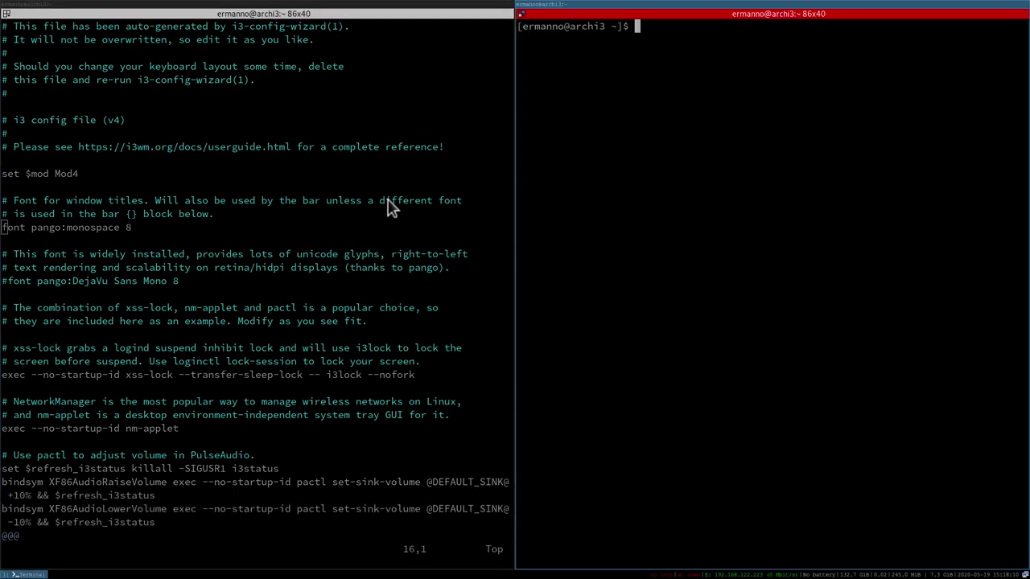
pyautogui.write('sudo pacman -S ttf-ub')
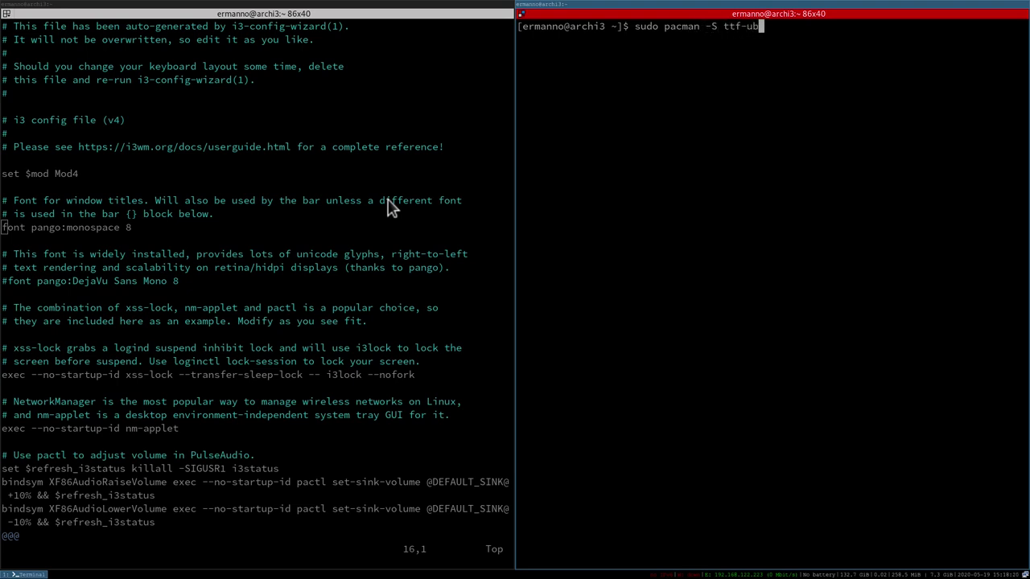
pyautogui.write('untu-font-family')
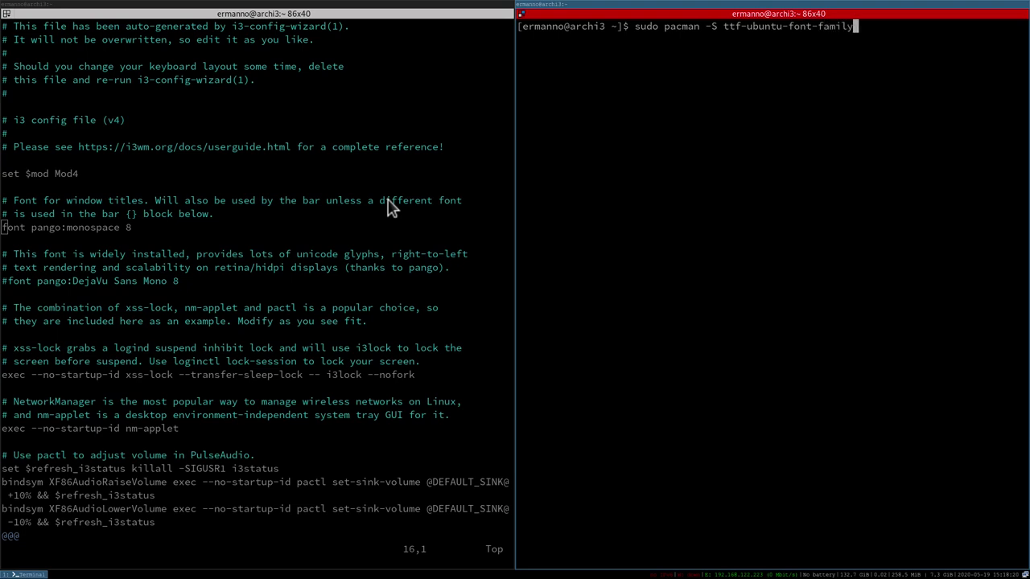
pyautogui.press('Return')
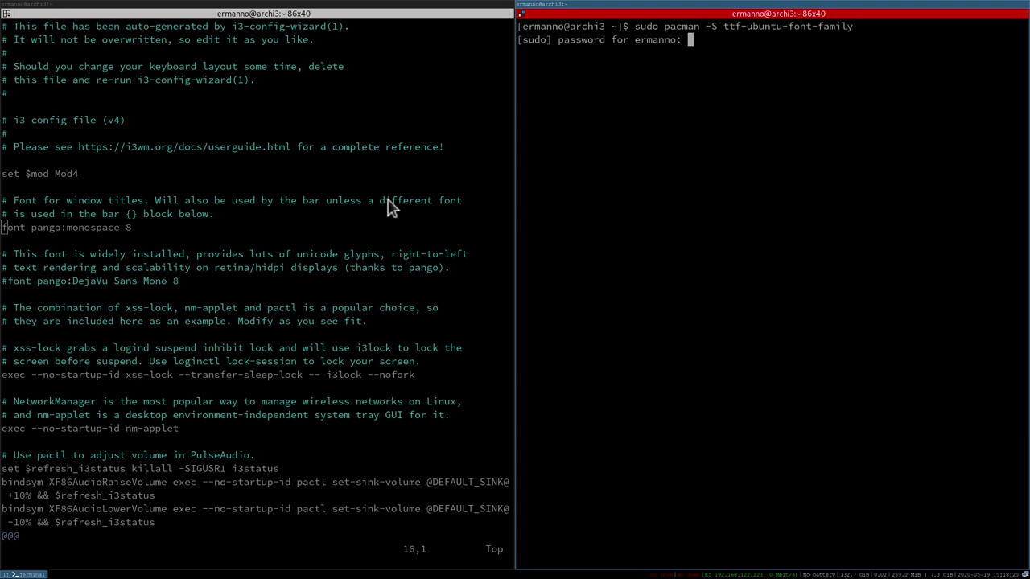
pyautogui.press('Return')
pyautogui.press('Return')
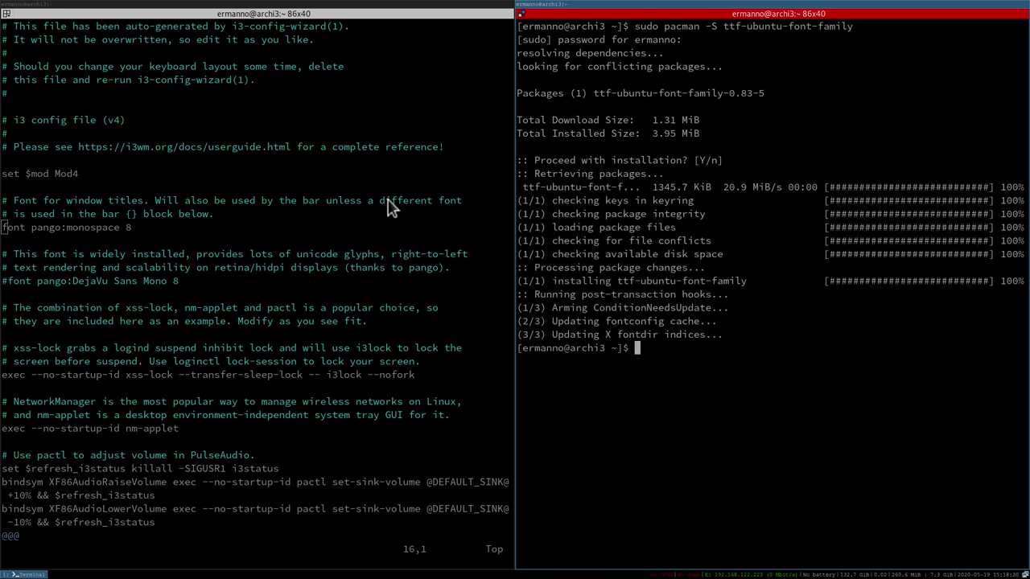
pyautogui.press('super+shift+q')
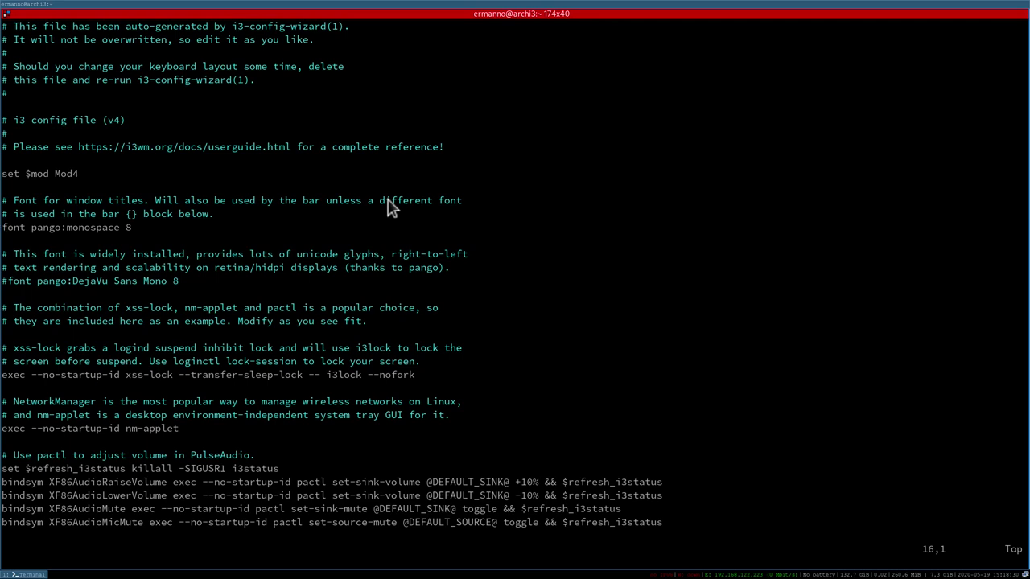
# Replace the monospace 8 font setting in the i3 config with pango:Ubuntu Regular 14.
pyautogui.press('a')
pyautogui.press('Right')
pyautogui.press('Right')
pyautogui.press('Right')
pyautogui.press('Right')
pyautogui.press('Right')
pyautogui.press('Right')
pyautogui.press('Right')
pyautogui.press('Right')
pyautogui.press('Right')
pyautogui.press('Right')
pyautogui.press('Right')
pyautogui.press('Right')
pyautogui.press('Right')
pyautogui.press('Right')
pyautogui.press('Right')
pyautogui.press('Right')
pyautogui.press('Right')
pyautogui.press('Right')
pyautogui.press('BackSpace')
pyautogui.press('BackSpace')
pyautogui.press('BackSpace')
pyautogui.press('BackSpace')
pyautogui.press('BackSpace')
pyautogui.press('BackSpace')
pyautogui.press('BackSpace')
pyautogui.press('BackSpace')
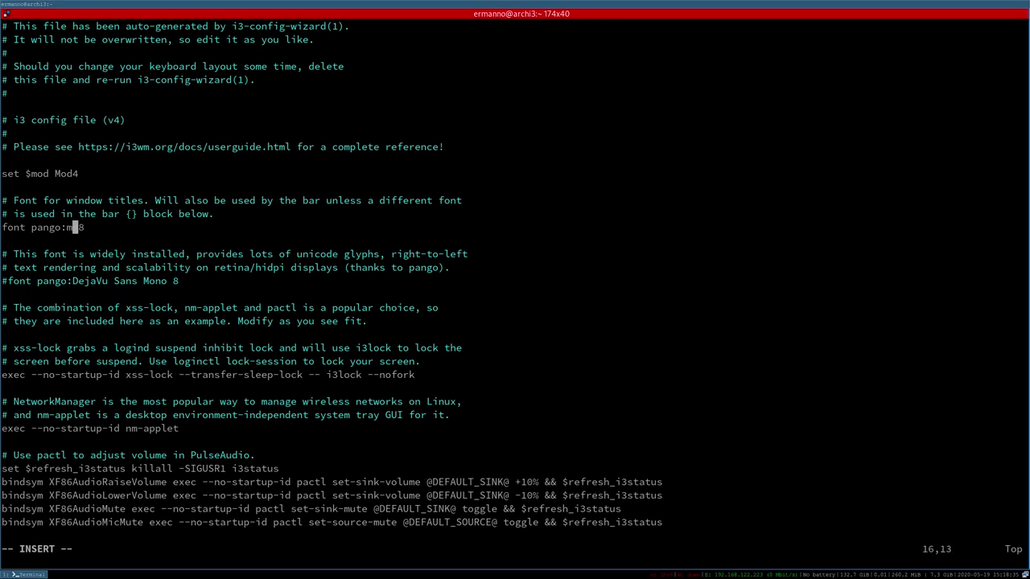
pyautogui.write('buntu Regular')
pyautogui.press('End')
pyautogui.press('BackSpace')
pyautogui.write('14')
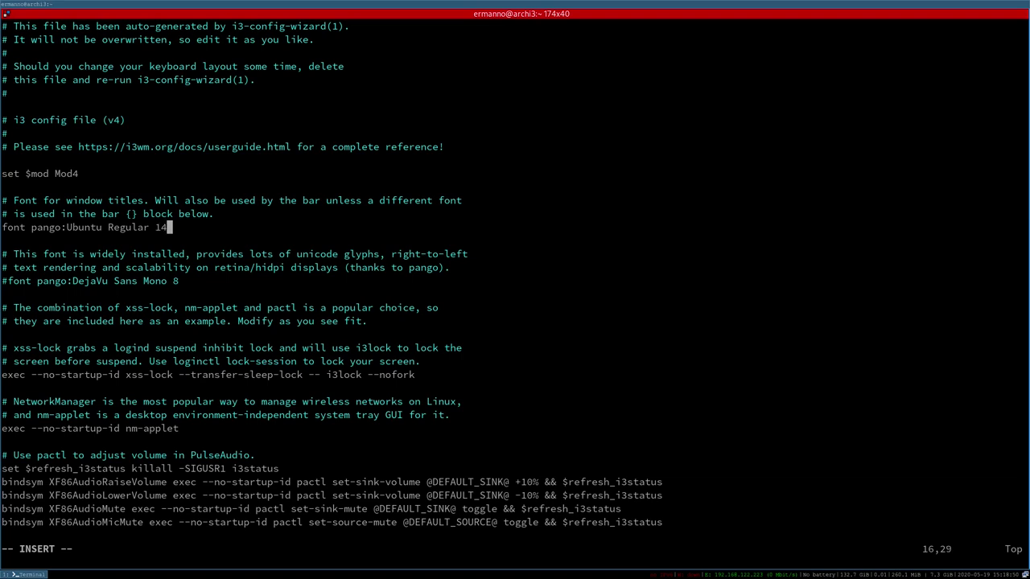
# Save and close the i3 config and restart i3 in place to apply the font.
pyautogui.press('Escape')
pyautogui.write(':wq')
pyautogui.press('Return')
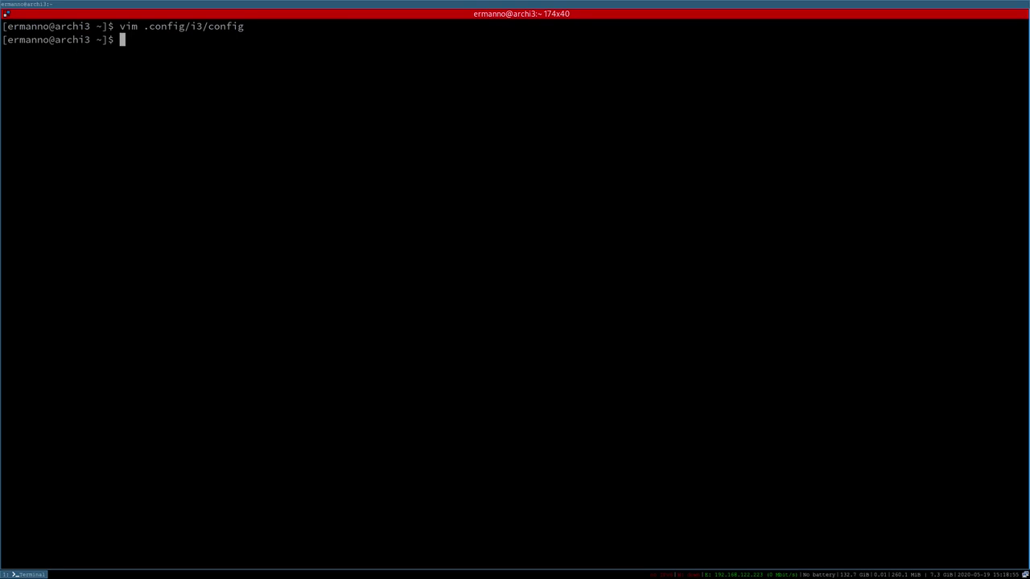
pyautogui.press('super+shift+r')
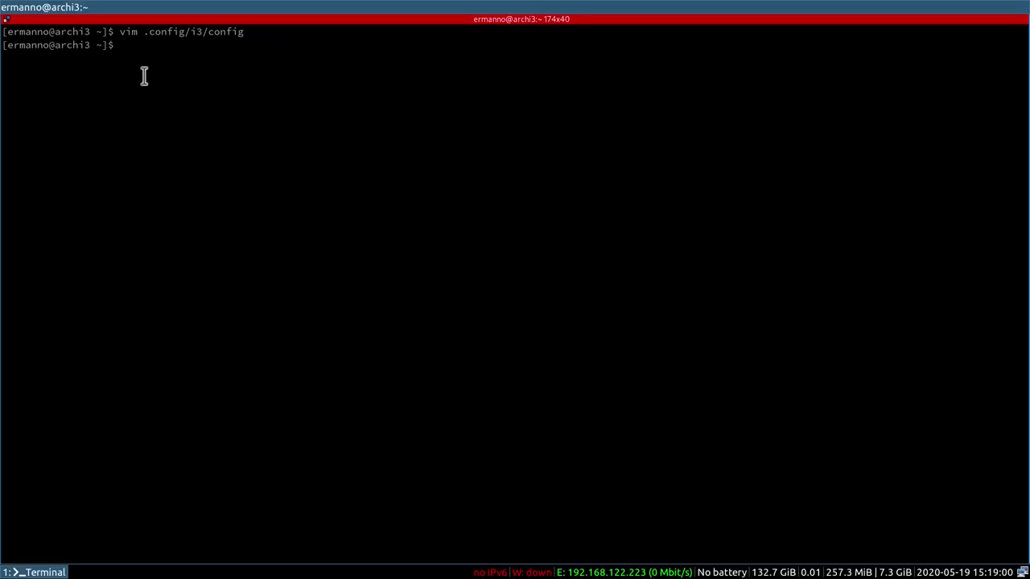
# Turn off Show titlebar for the default profile in the Terminator preferences and close them.
pyautogui.rightClick(519, 136)
pyautogui.click(536, 277)
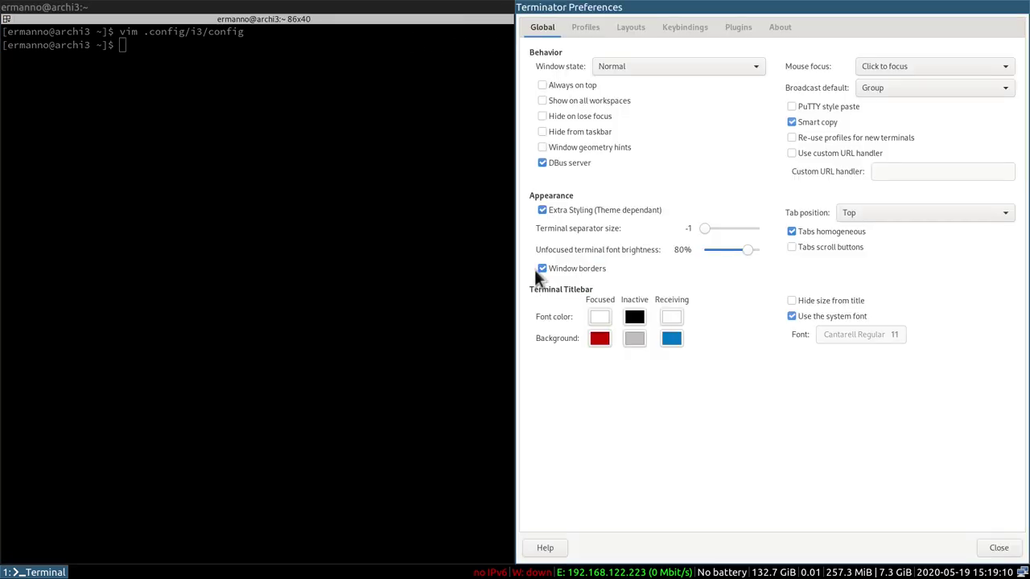
pyautogui.click(581, 26)
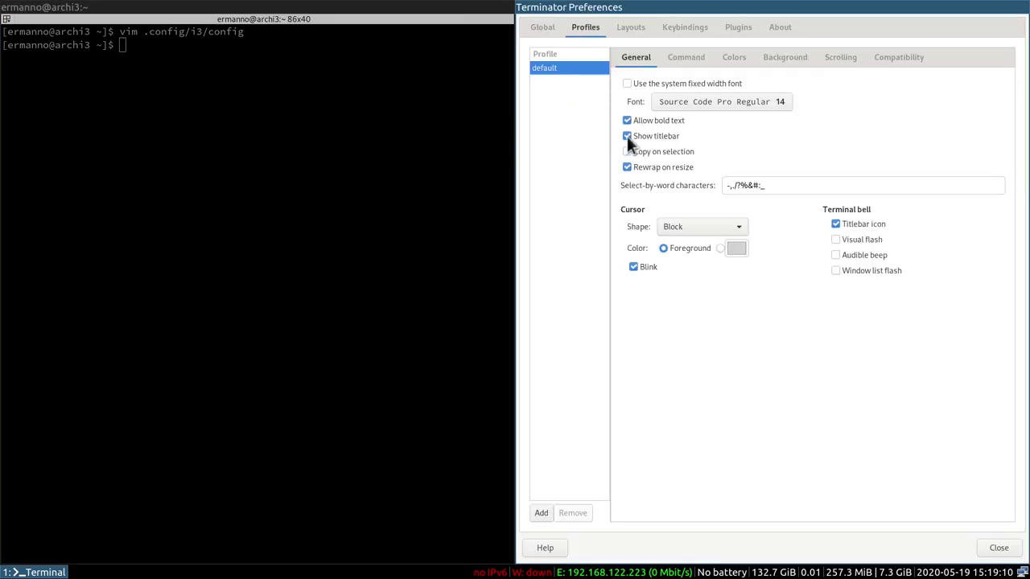
pyautogui.click(990, 548)
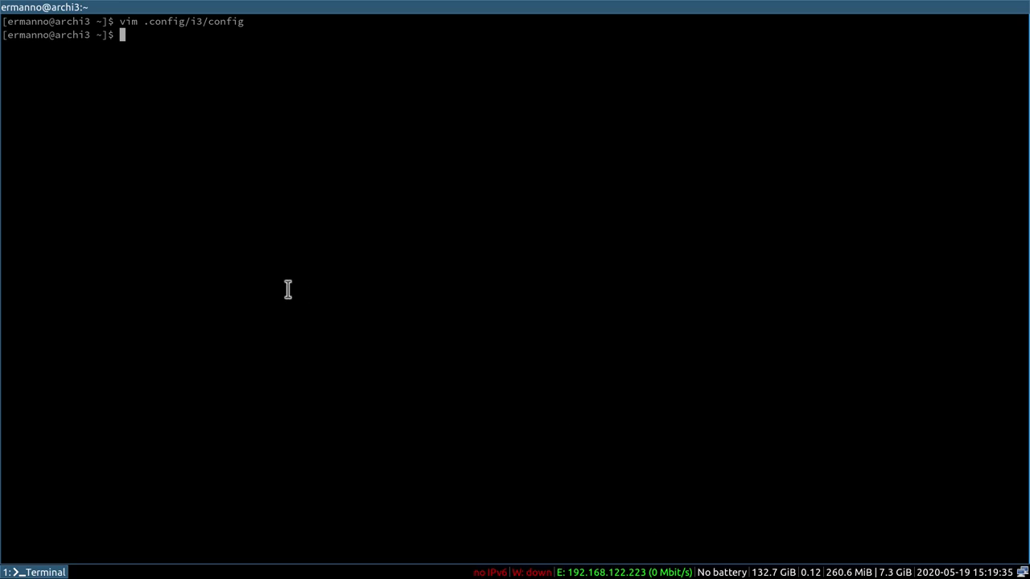
# List the contents of /etc and locate the i3status.conf file.
pyautogui.write('cd /etc')
pyautogui.press('Return')
pyautogui.write('ls')
pyautogui.press('Return')
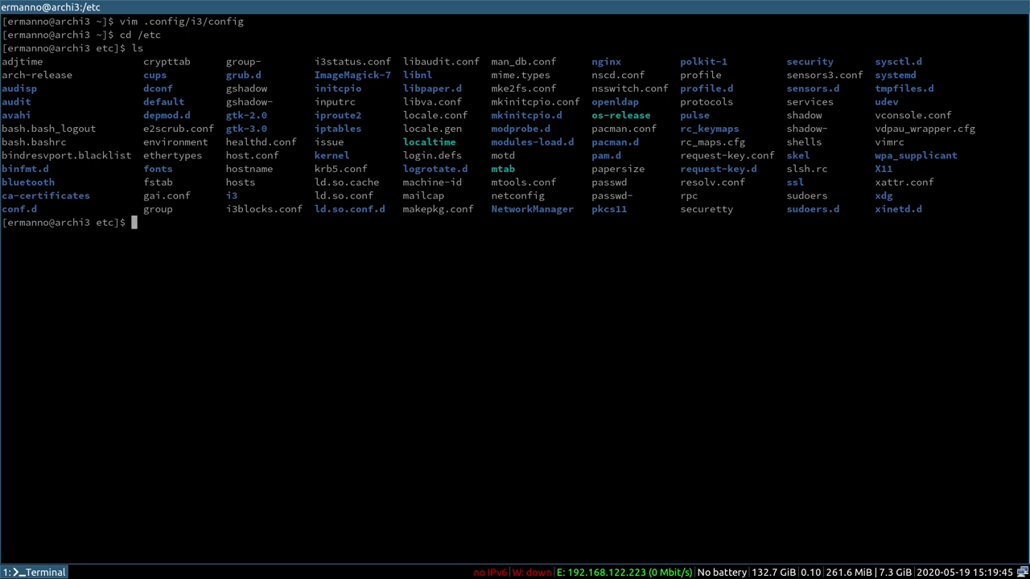
pyautogui.doubleClick(369, 61)
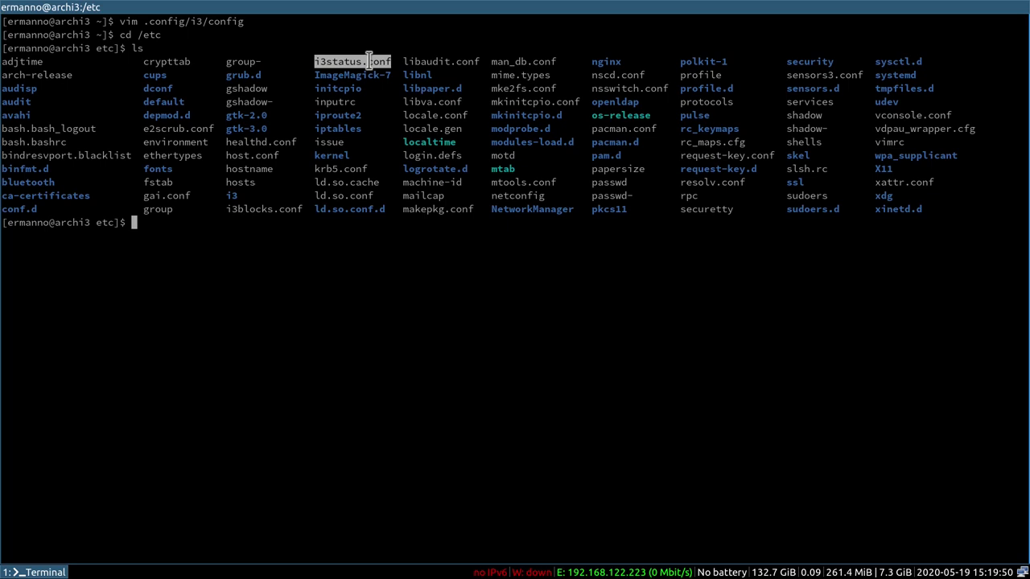
pyautogui.click(368, 61)
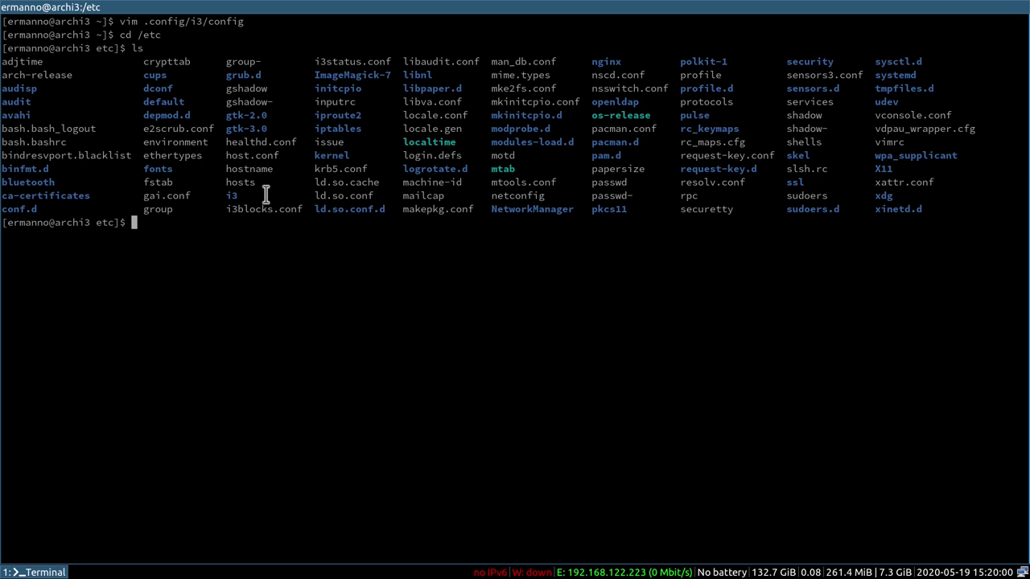
# Return to the home directory and create the directory .config/i3status.
pyautogui.write('cd')
pyautogui.press('Return')
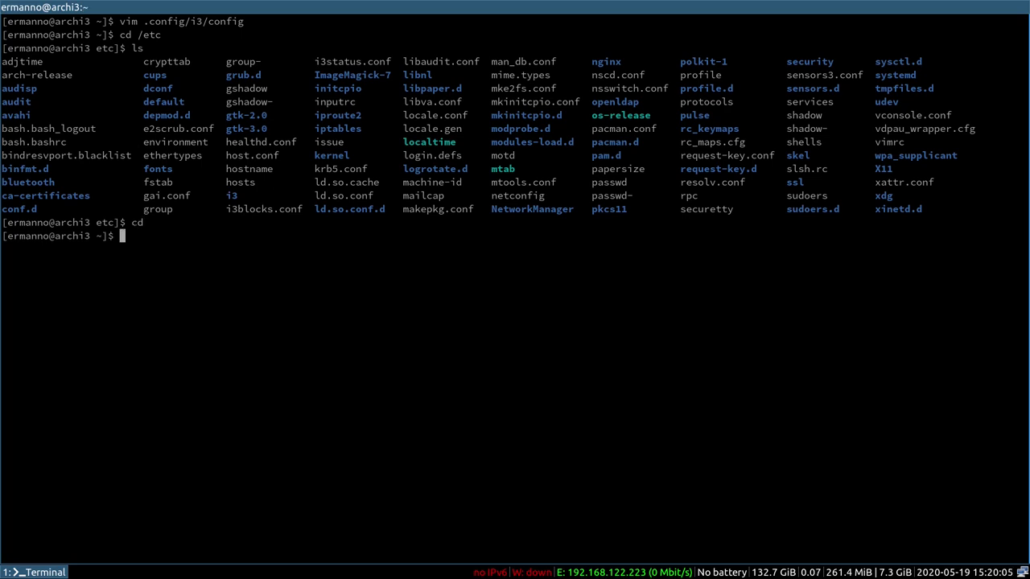
pyautogui.write('mkdir .con')
pyautogui.press('Tab')
pyautogui.write('i3status')
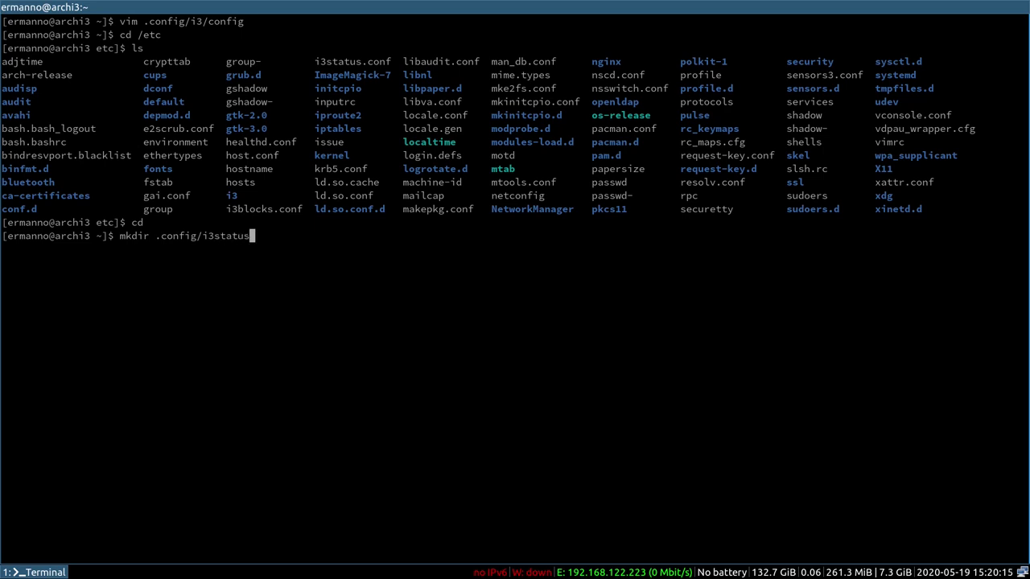
pyautogui.press('Return')
# Copy /etc/i3status.conf to ~/.config/i3status/i3status.conf with sudo, entering the account password.
pyautogui.doubleClick(346, 61)
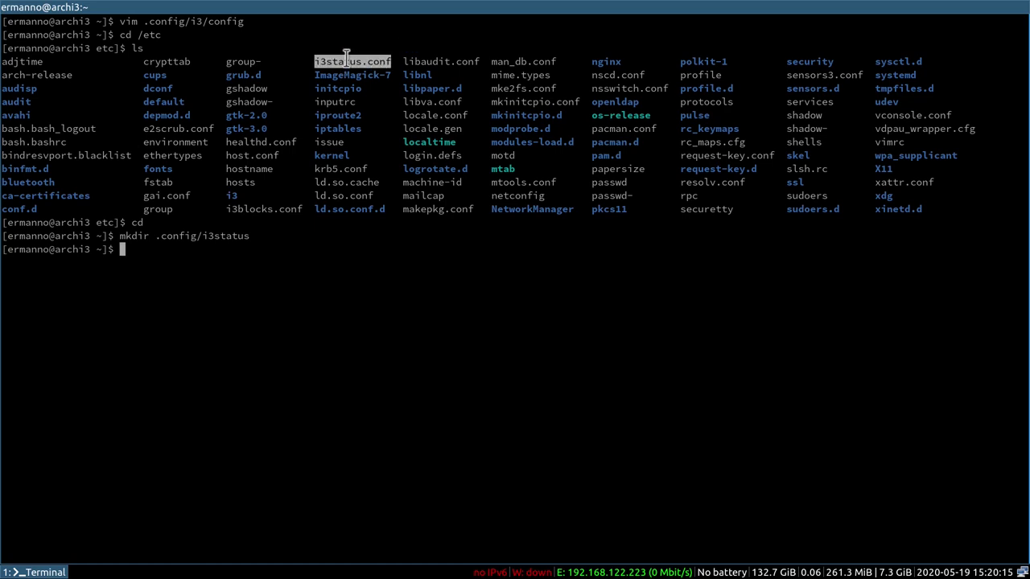
pyautogui.click(145, 251)
pyautogui.write('sudo cp /etc/i3s')
pyautogui.press('Tab')
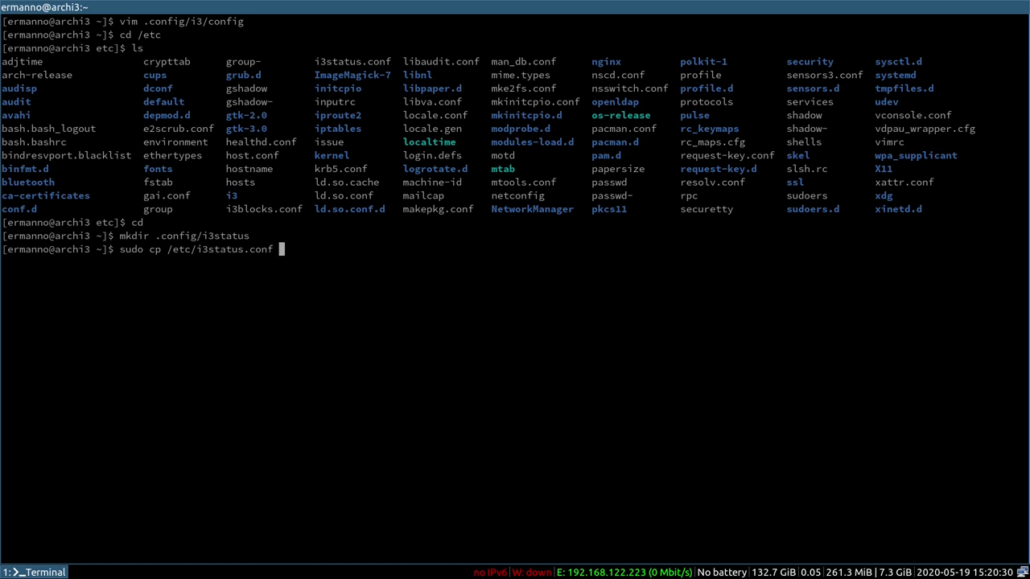
pyautogui.write('~/.config/i3s')
pyautogui.press('Tab')
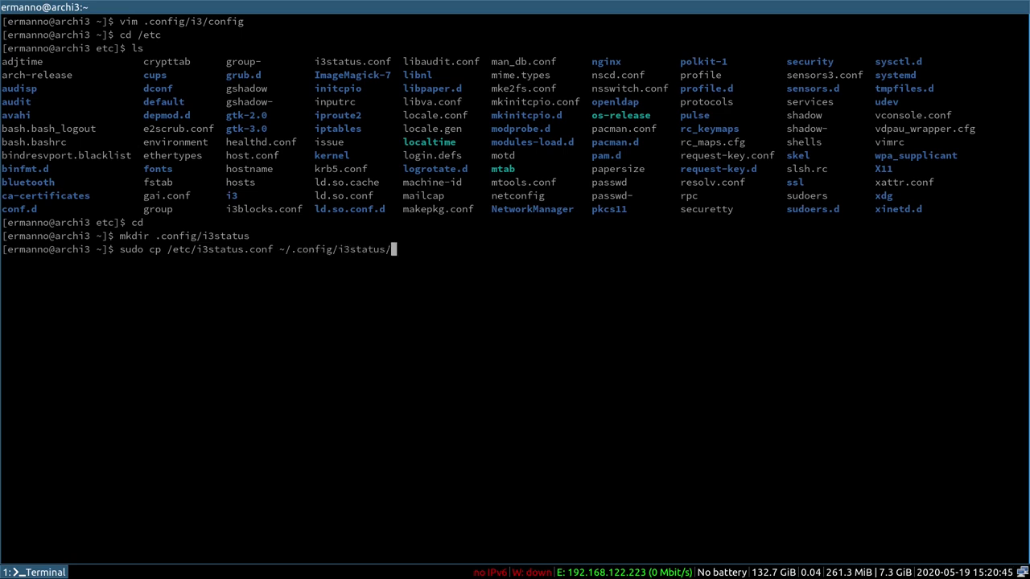
pyautogui.write('i3status.conf')
pyautogui.press('Return')
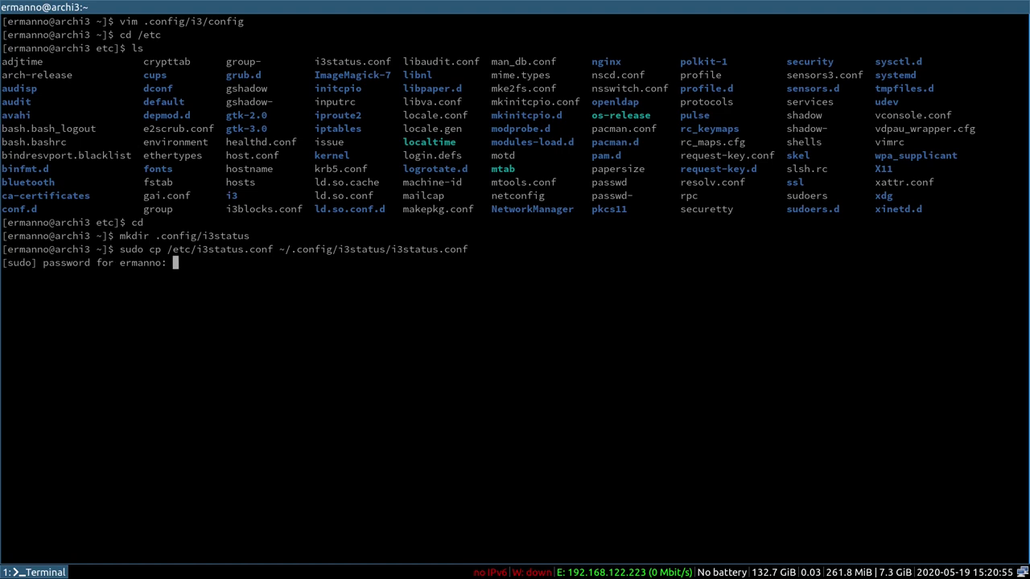
pyautogui.press('Return')
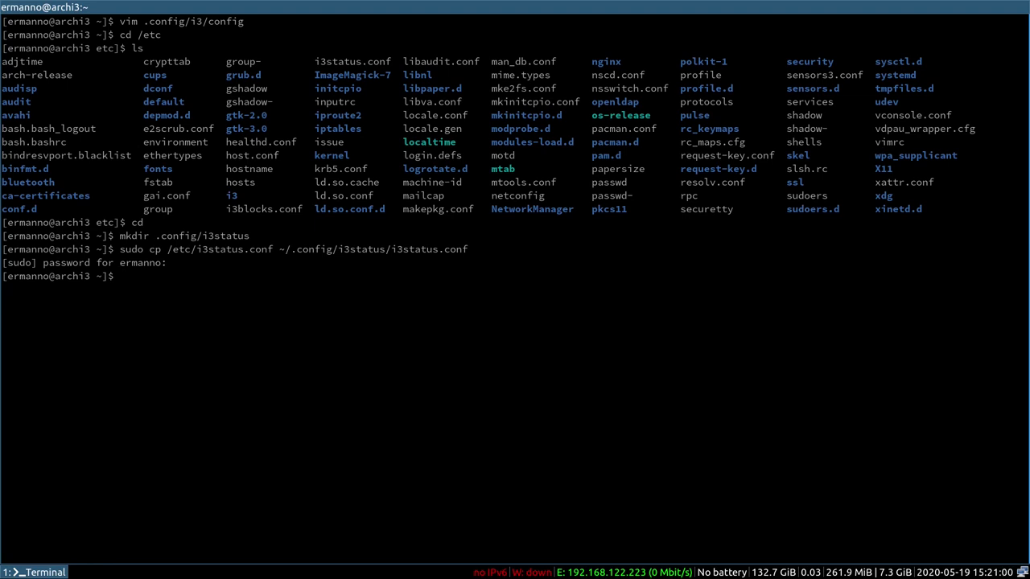
# Go to .config/i3status and list all files in long format to check the owner and group of i3status.conf.
pyautogui.write('cd .config/i3s')
pyautogui.press('Tab')
pyautogui.press('Return')
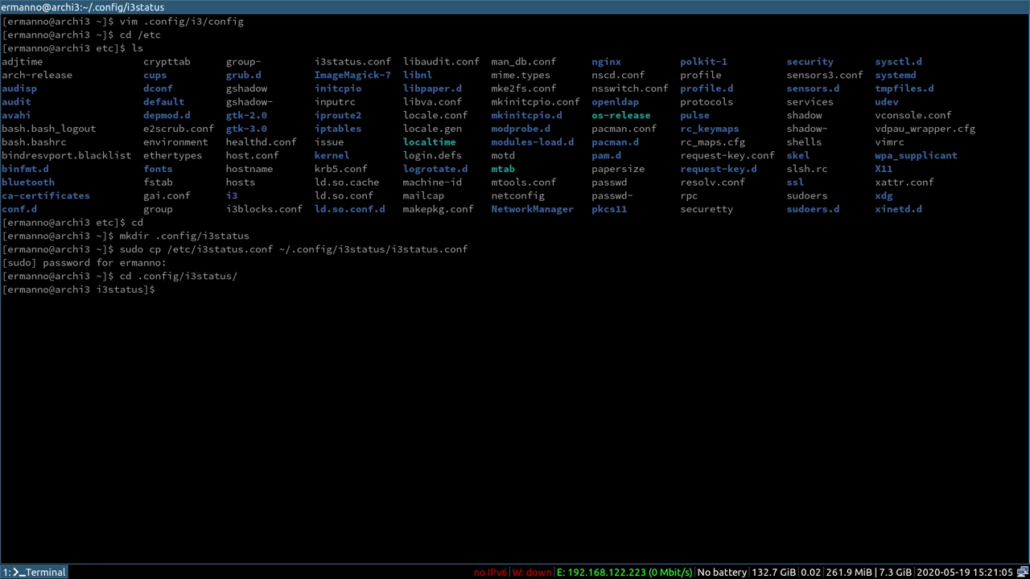
pyautogui.write('ls -al')
pyautogui.press('Return')
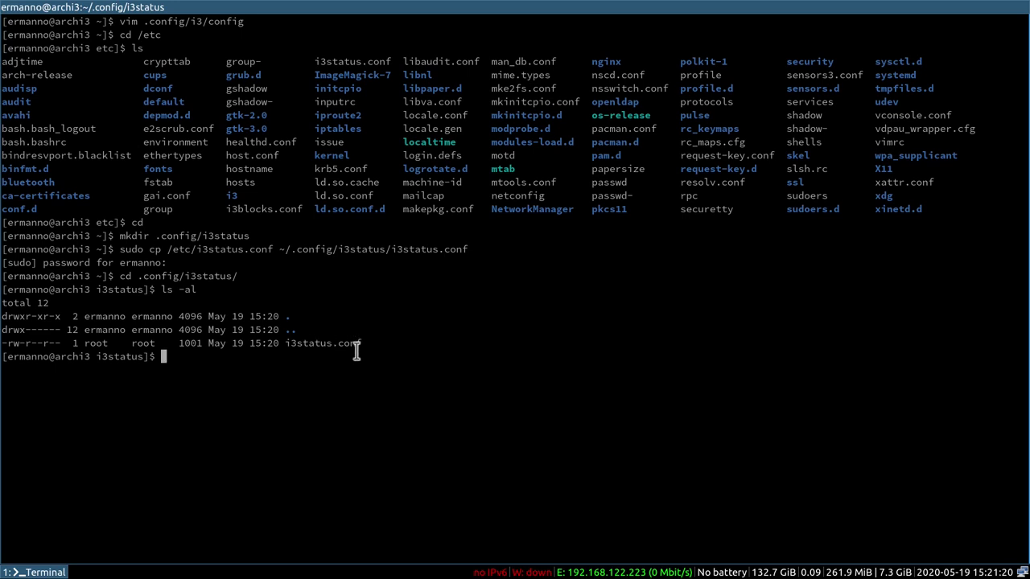
pyautogui.doubleClick(96, 343)
pyautogui.doubleClick(143, 343)
pyautogui.click(334, 343)
# Change the owner and group of i3status.conf to the personal user account with sudo chown, and list the directory again to verify.
pyautogui.write('sudo chown ')
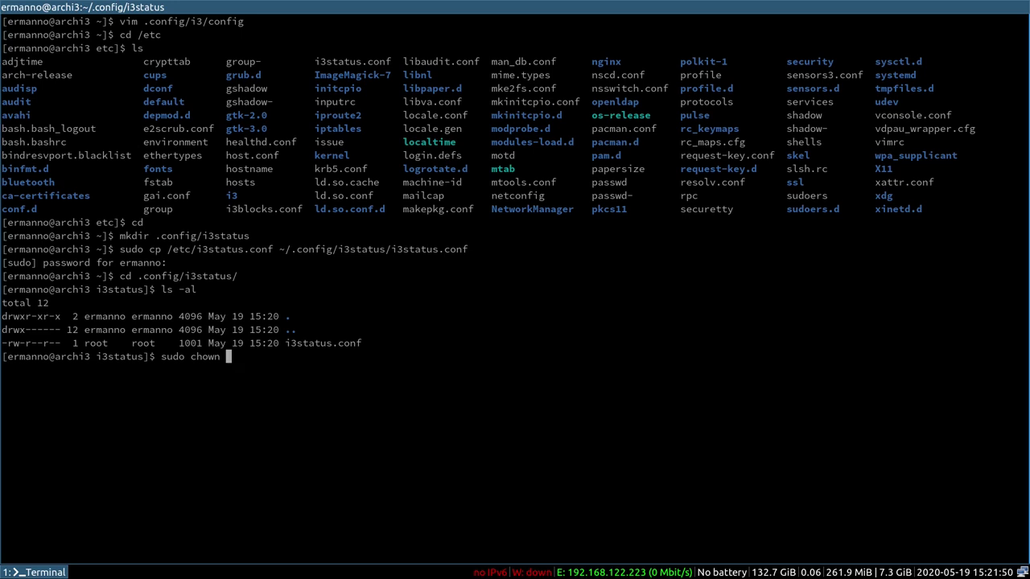
pyautogui.write('ermanno:rrmanno i3status.conf')
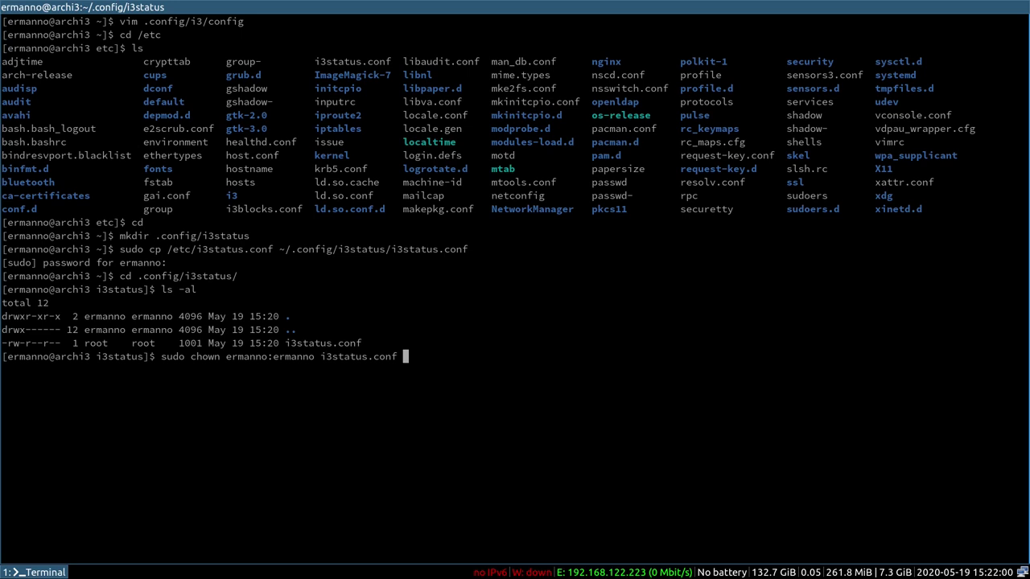
pyautogui.press('Return')
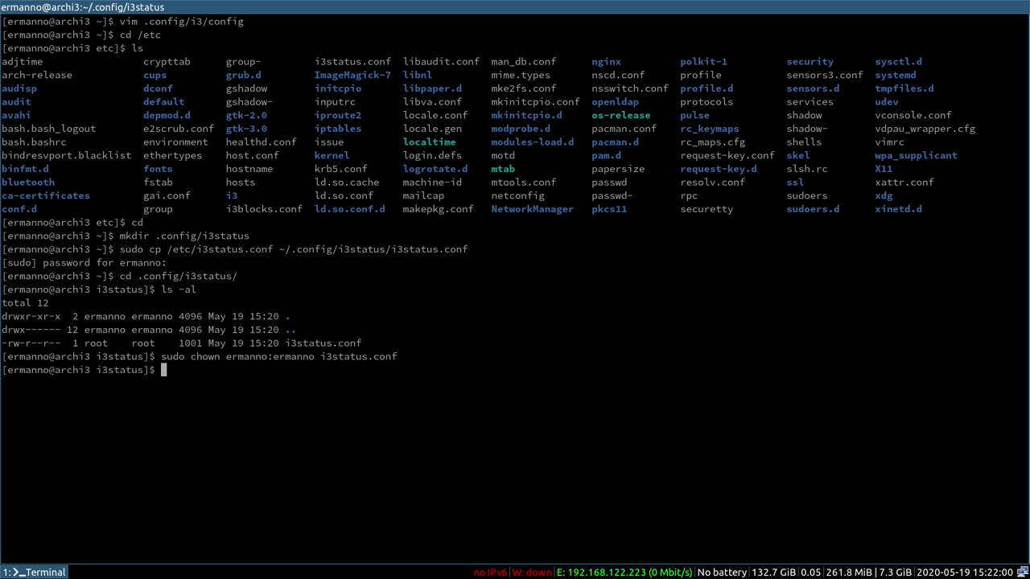
pyautogui.write('ls -al')
pyautogui.press('Return')
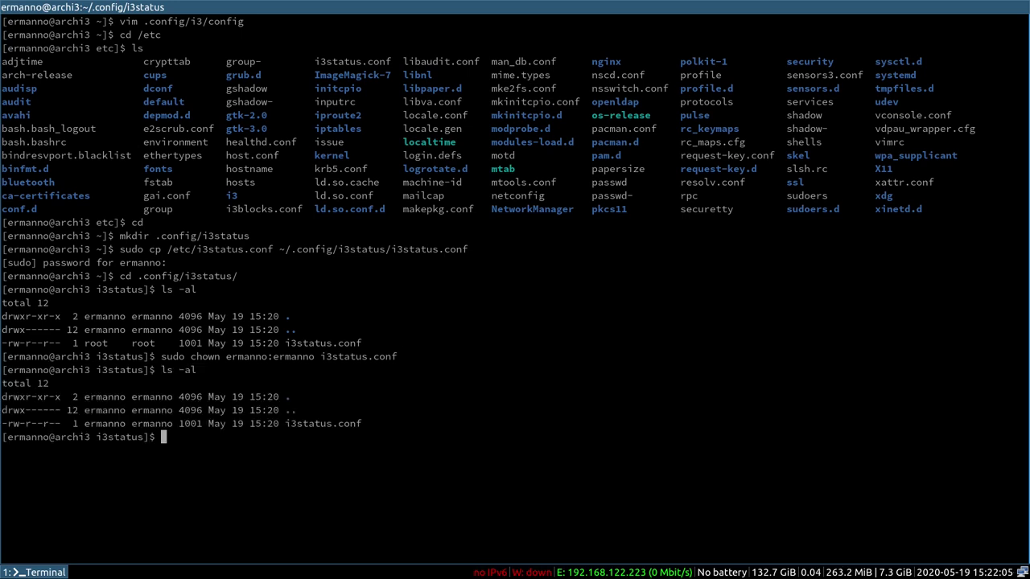
pyautogui.doubleClick(103, 424)
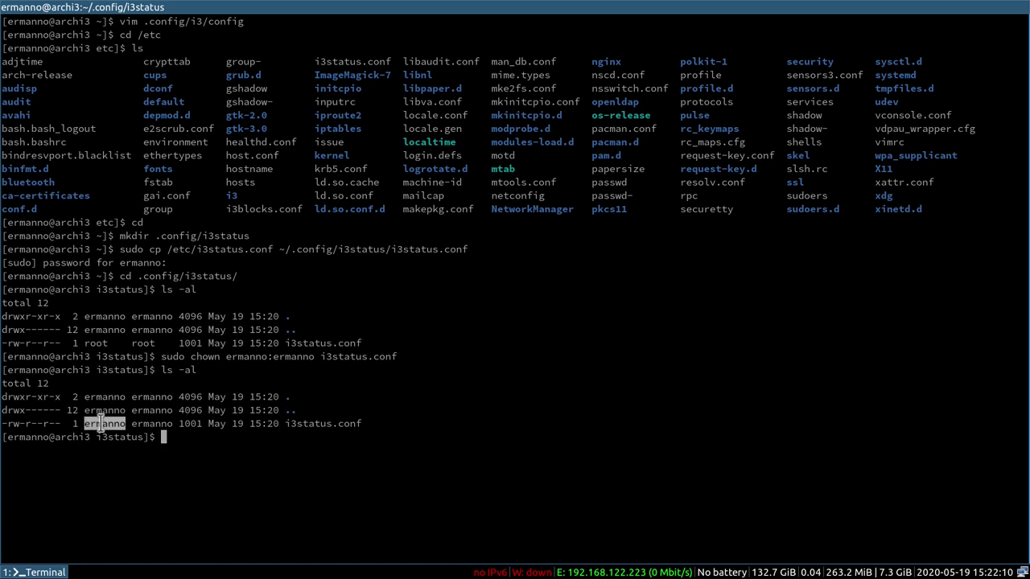
pyautogui.doubleClick(148, 424)
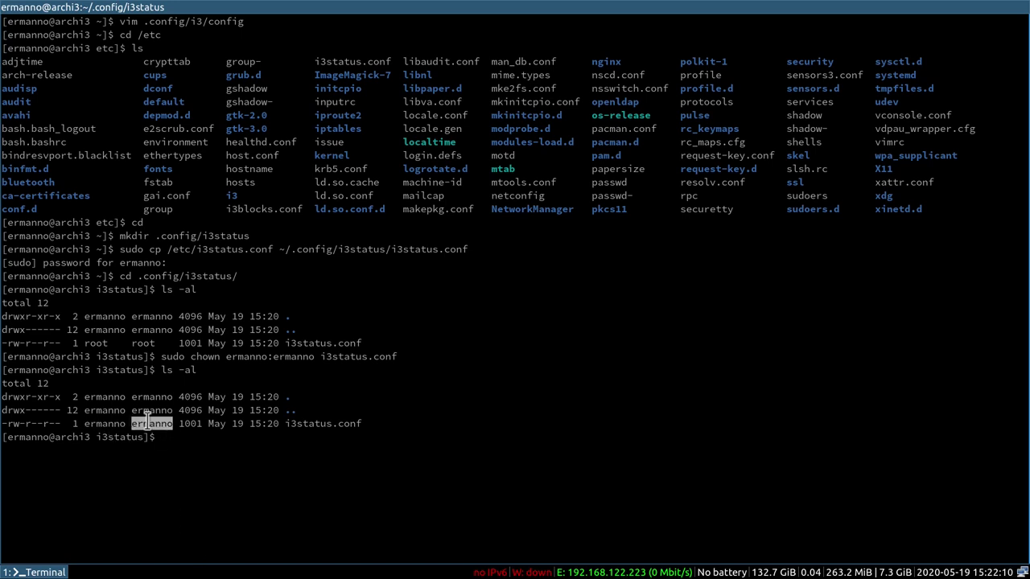
pyautogui.click(351, 425)
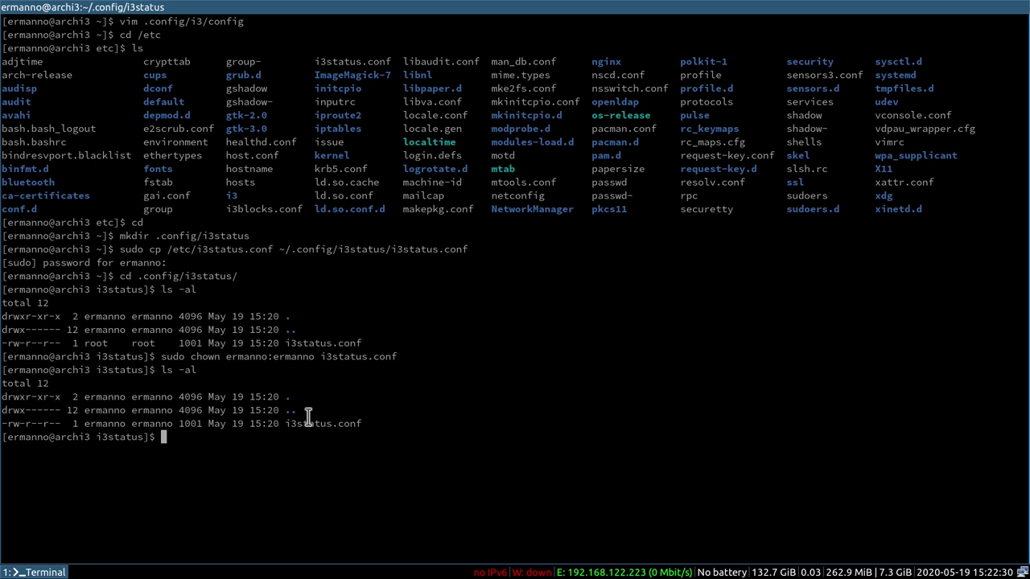
pyautogui.doubleClick(331, 62)
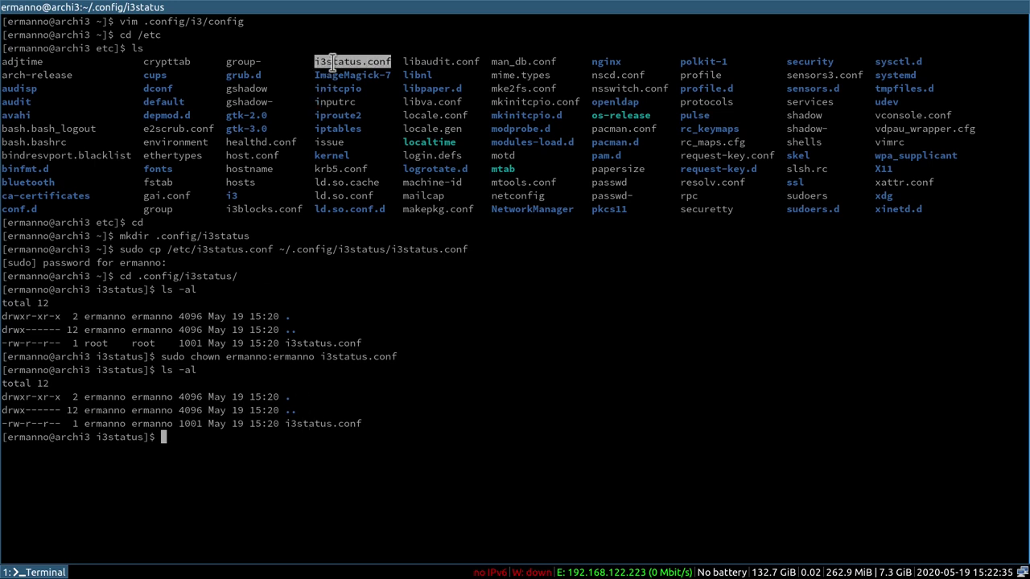
pyautogui.click(332, 62)
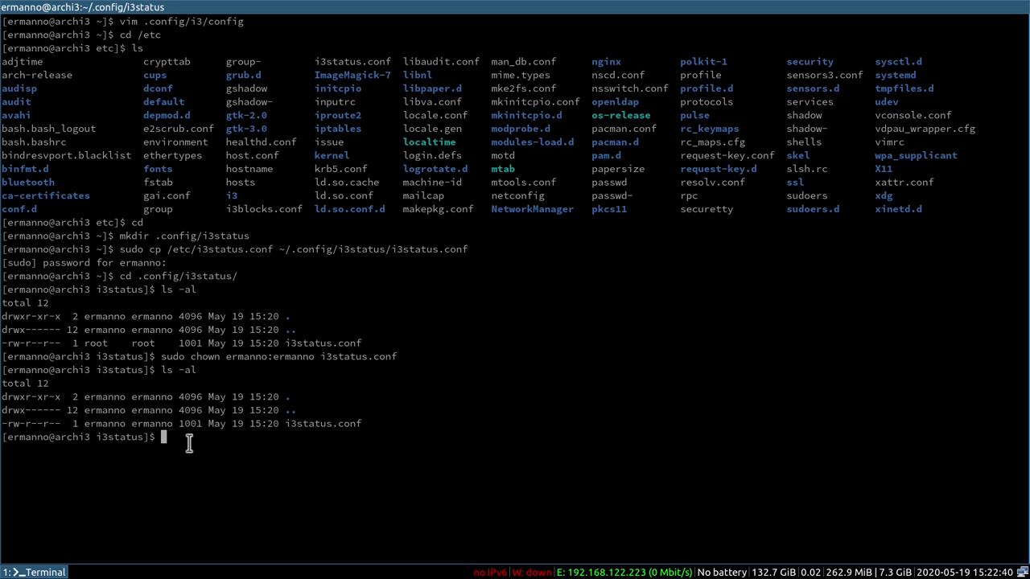
# Return to the home directory and open .config/i3/config in vim.
pyautogui.write('cd')
pyautogui.press('Return')
pyautogui.write('vim .c')
pyautogui.write('onfig/')
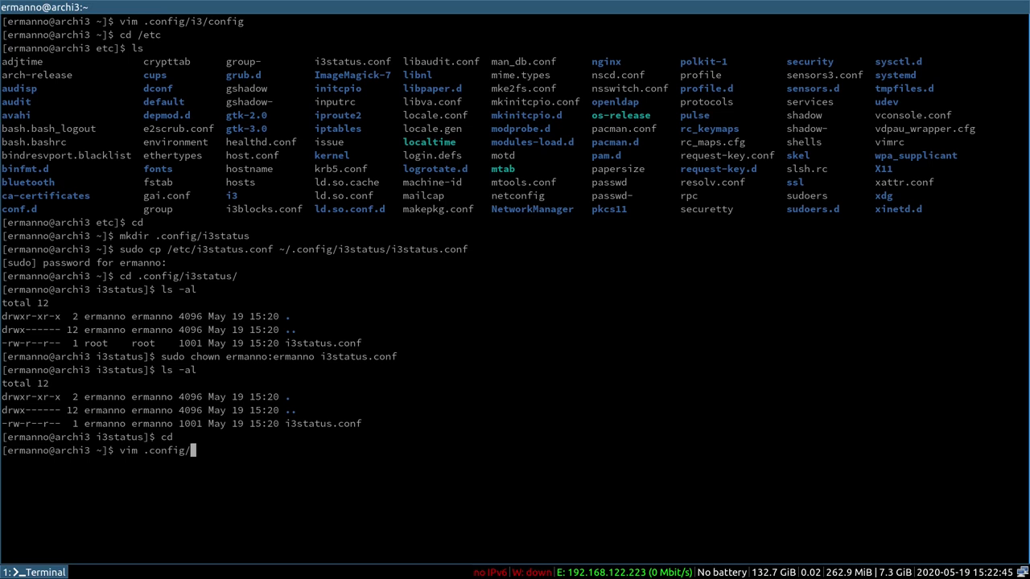
pyautogui.write('i3/c')
pyautogui.press('Tab')
pyautogui.press('Return')
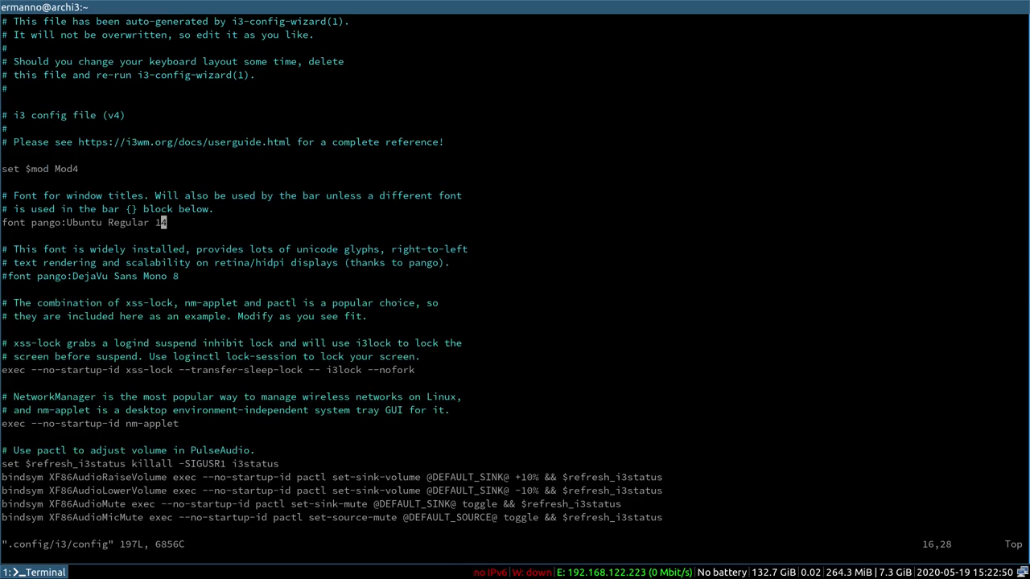
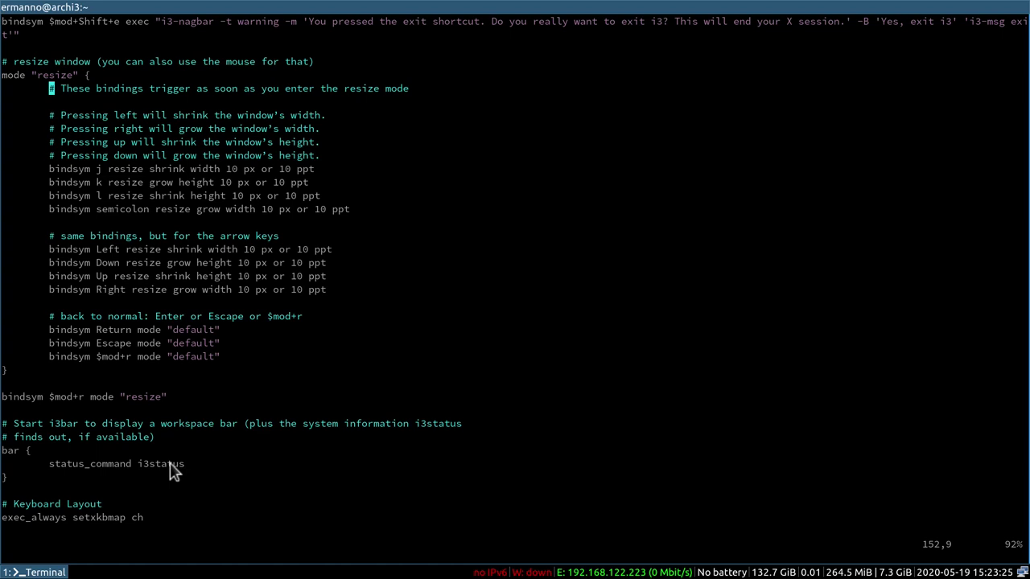
# Append -c and the absolute path of the home folder's .config/i3status/i3status.conf to the bar's status_command i3status, and save and close the file.
pyautogui.click(181, 469)
pyautogui.press('a')
pyautogui.write('-c')
pyautogui.write('/')
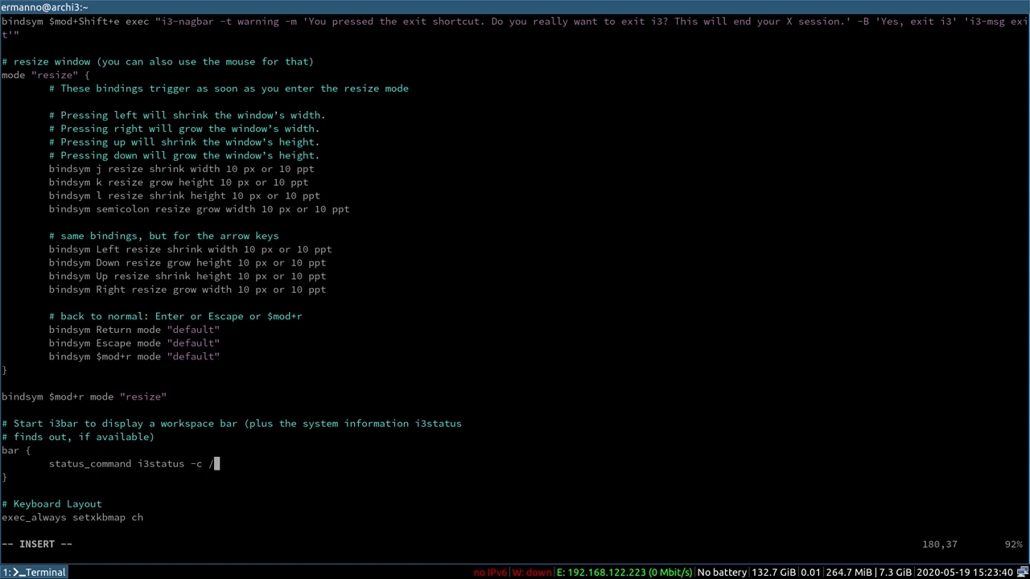
pyautogui.write('home/ermanno/.con')
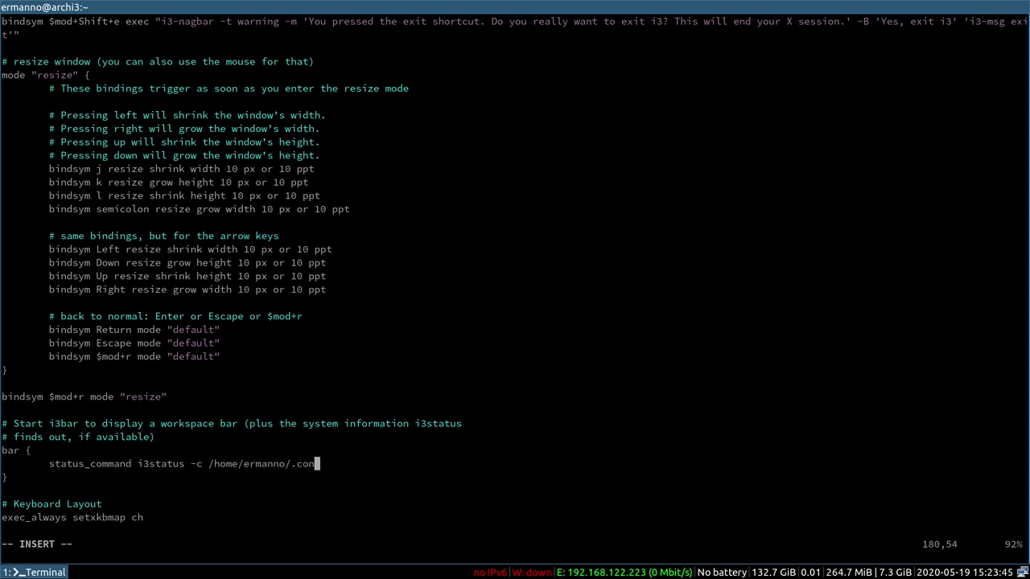
pyautogui.write('fig/i3statuzs')
pyautogui.press('BackSpace')
pyautogui.press('BackSpace')
pyautogui.write('s/')
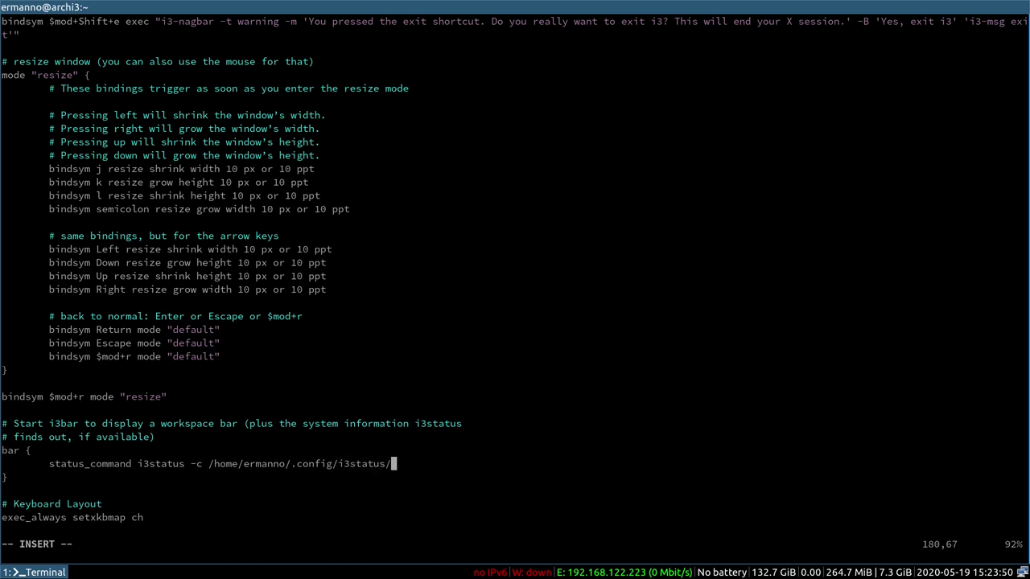
pyautogui.write('i3status.conf')
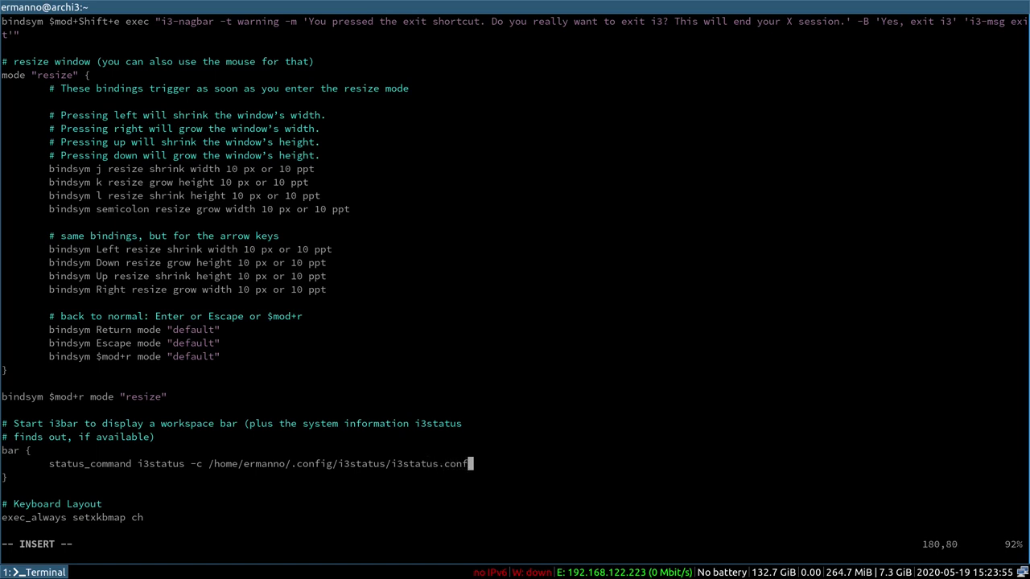
pyautogui.press('Escape')
pyautogui.write(':wq')
pyautogui.press('Return')
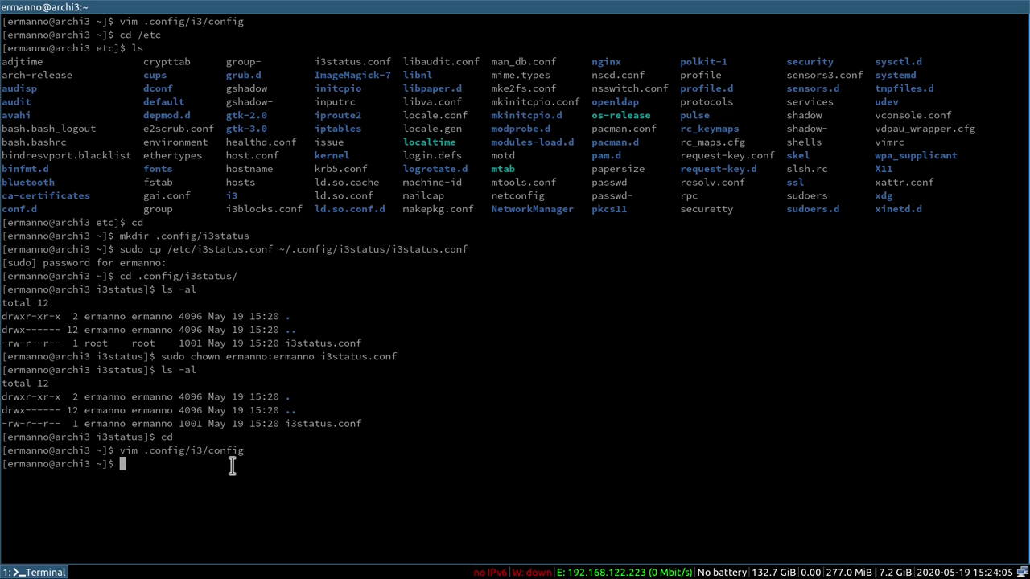
# Open .config/i3status/i3status.conf in vim.
pyautogui.write('vim .conf')
pyautogui.press('Tab')
pyautogui.write('i3s')
pyautogui.press('Tab')
pyautogui.write('i3')
pyautogui.press('Tab')
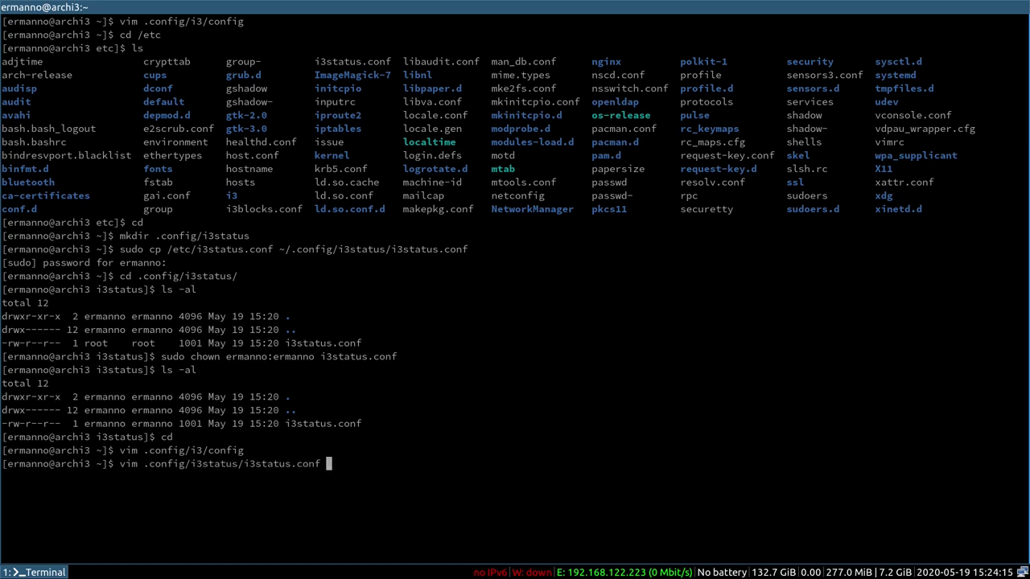
pyautogui.press('Return')
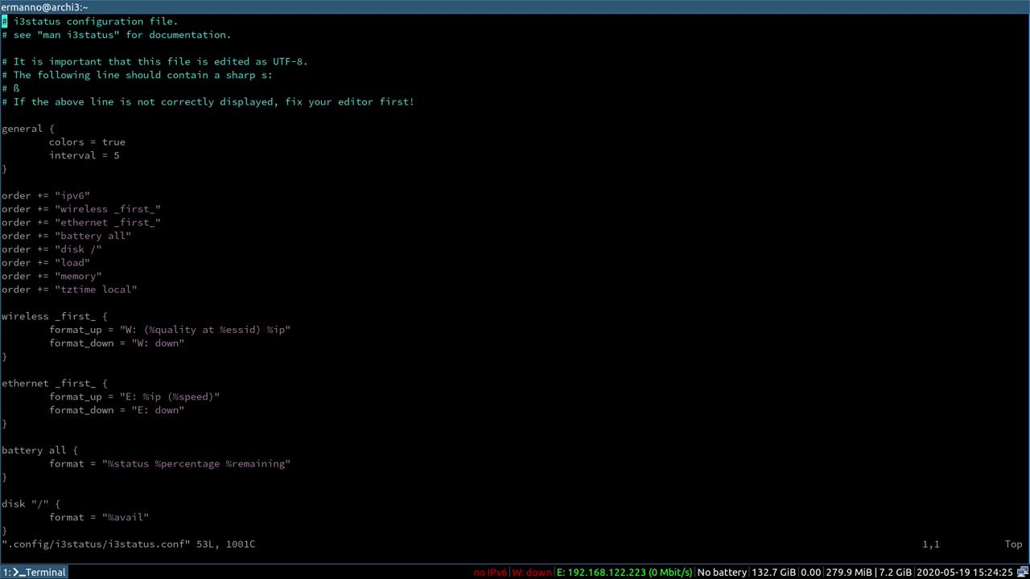
# Set the interval in the general section of i3status.conf to 1.
pyautogui.press('j')
pyautogui.press('j')
pyautogui.press('j')
pyautogui.press('j')
pyautogui.press('j')
pyautogui.press('j')
pyautogui.press('j')
pyautogui.press('j')
pyautogui.press('j')
pyautogui.press('j')
pyautogui.press('j')
pyautogui.press('k')
pyautogui.press('l')
pyautogui.press('l')
pyautogui.press('l')
pyautogui.press('l')
pyautogui.press('l')
pyautogui.press('l')
pyautogui.press('l')
pyautogui.press('l')
pyautogui.press('l')
pyautogui.press('l')
pyautogui.press('l')
pyautogui.press('l')
pyautogui.press('l')
pyautogui.press('l')
pyautogui.press('l')
pyautogui.press('l')
pyautogui.press('l')
pyautogui.press('l')
pyautogui.press('l')
pyautogui.press('i')
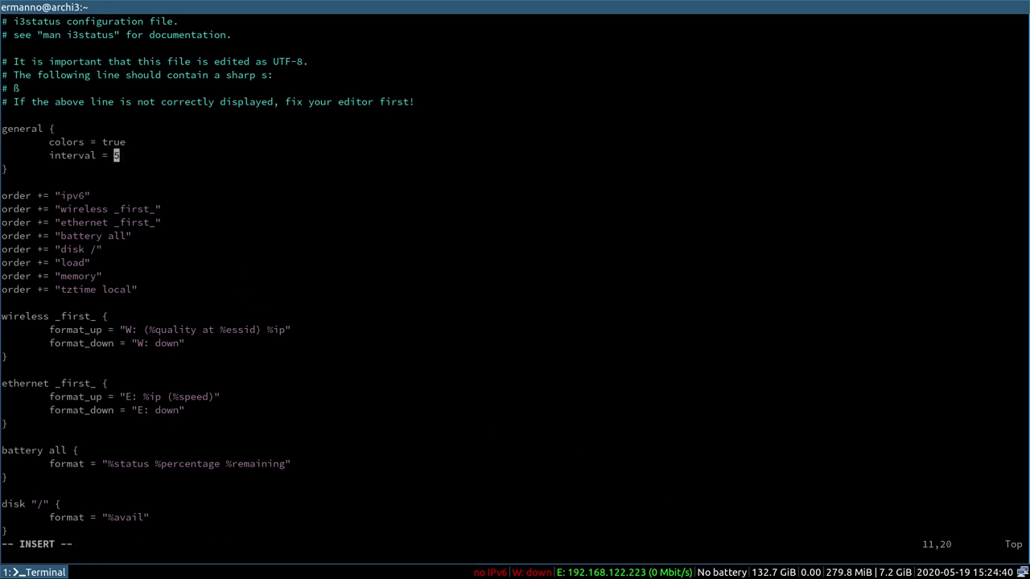
pyautogui.write('1')
# Comment out the order lines for "ipv6", "wireless _first_" and "battery all".
pyautogui.press('Down')
pyautogui.press('Down')
pyautogui.press('Down')
pyautogui.press('Down')
pyautogui.press('Left')
pyautogui.press('Left')
pyautogui.press('Left')
pyautogui.press('Left')
pyautogui.press('Left')
pyautogui.press('Left')
pyautogui.press('Left')
pyautogui.press('Left')
pyautogui.press('Left')
pyautogui.press('Left')
pyautogui.press('Left')
pyautogui.press('Left')
pyautogui.press('Left')
pyautogui.press('Left')
pyautogui.press('Left')
pyautogui.press('Left')
pyautogui.press('Left')
pyautogui.press('Left')
pyautogui.press('Left')
pyautogui.press('Up')
pyautogui.press('Left')
pyautogui.write('#')
pyautogui.press('Down')
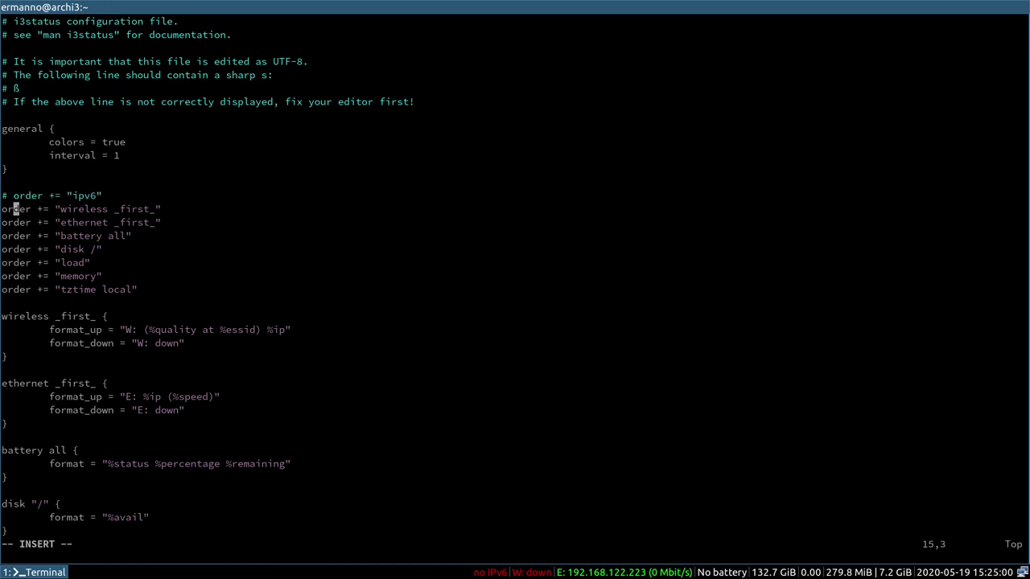
pyautogui.press('Left')
pyautogui.press('Left')
pyautogui.write('#')
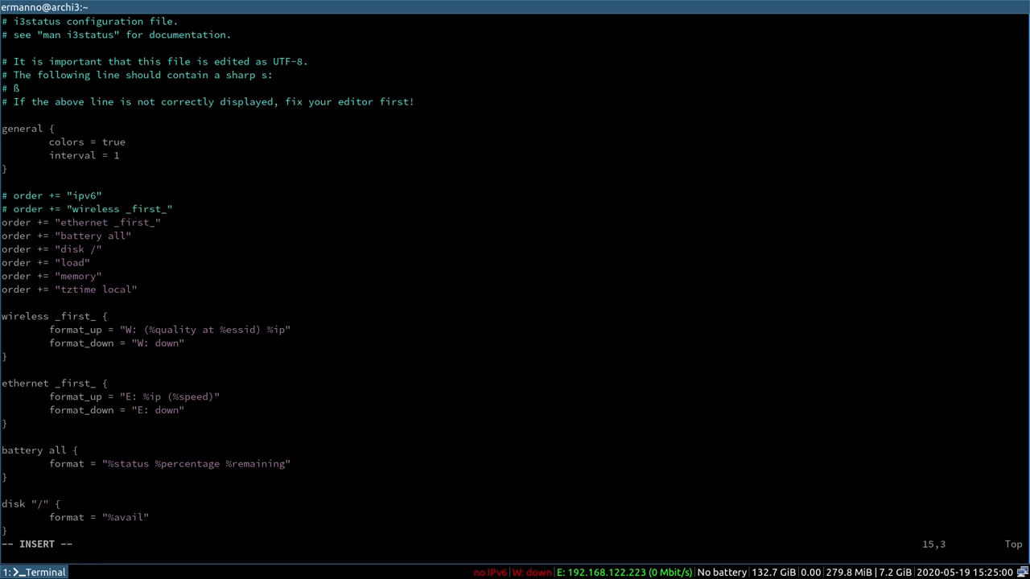
pyautogui.press('Down')
pyautogui.press('Left')
pyautogui.press('Left')
pyautogui.write('#')
# Save and close i3status.conf and restart i3 in place to apply the status bar changes.
pyautogui.press('Escape')
pyautogui.write(':wq')
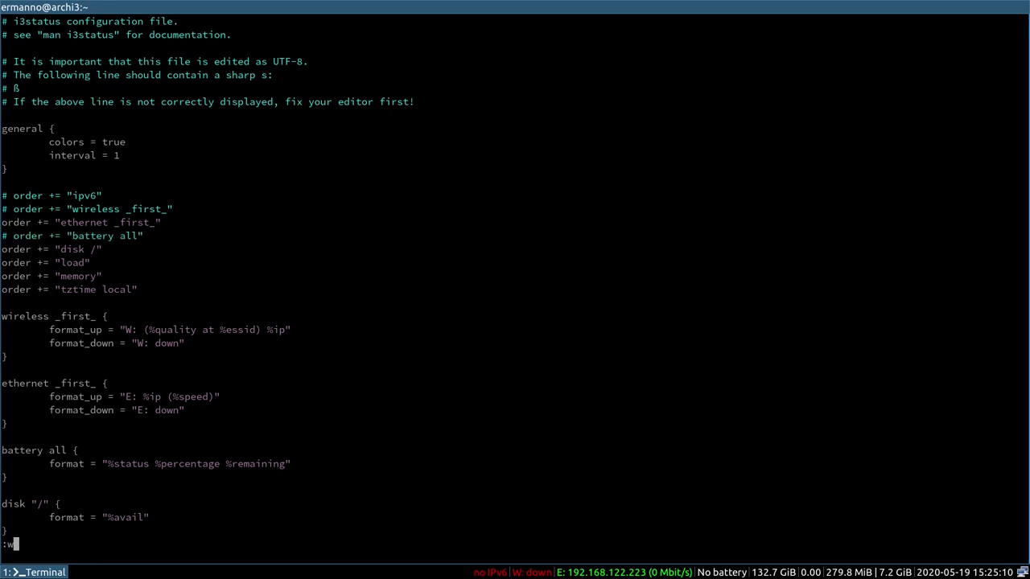
pyautogui.press('Return')
pyautogui.press('super+shift+r')
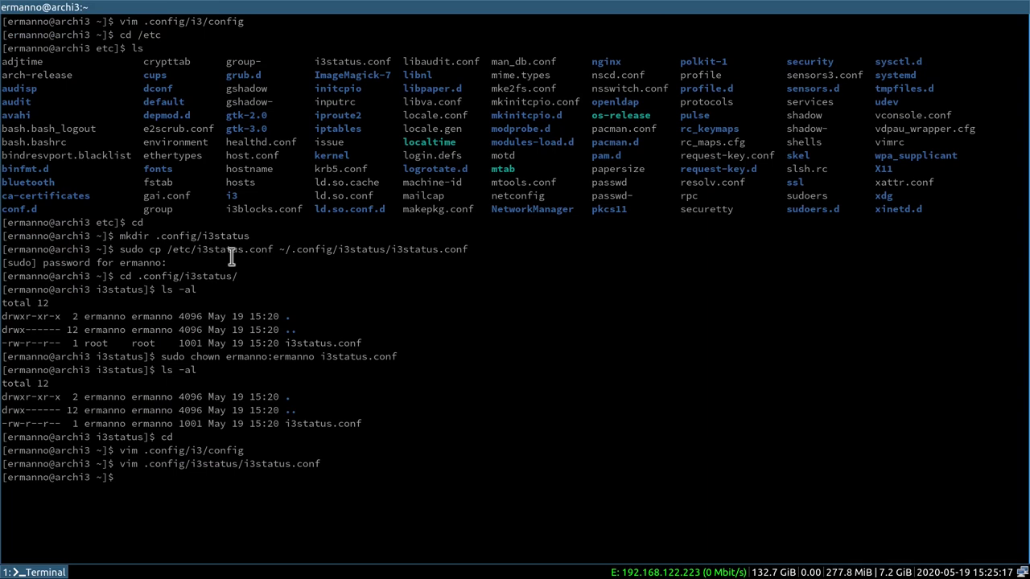
# Reopen .config/i3status/i3status.conf in vim and go to the opening quote of the disk "/" format value.
pyautogui.press('Up')
pyautogui.press('Return')
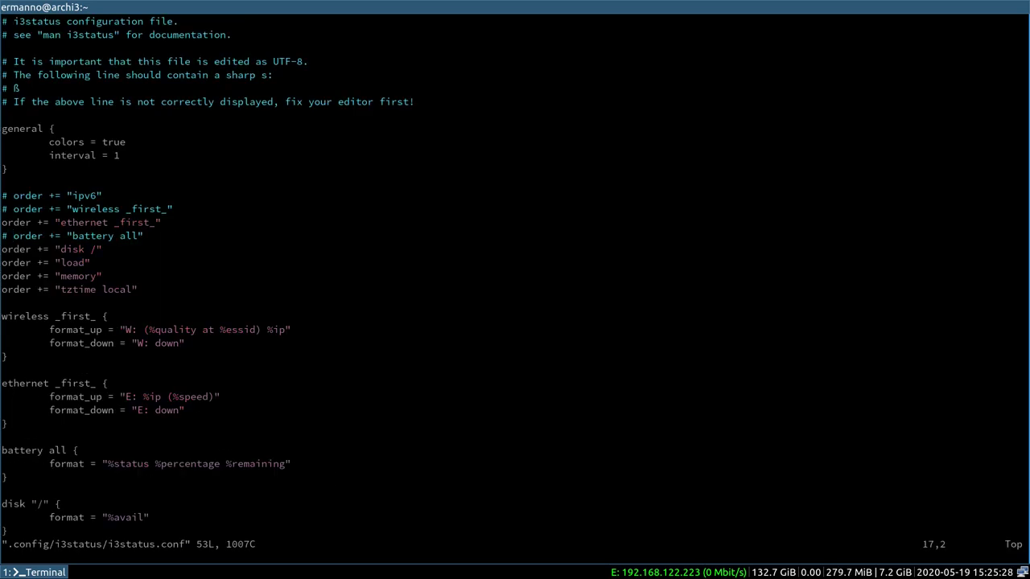
pyautogui.press('j')
pyautogui.press('j')
pyautogui.press('j')
pyautogui.press('j')
pyautogui.press('j')
pyautogui.press('j')
pyautogui.press('j')
pyautogui.press('j')
pyautogui.press('j')
pyautogui.press('j')
pyautogui.press('j')
pyautogui.press('j')
pyautogui.press('j')
pyautogui.press('j')
pyautogui.press('j')
pyautogui.press('j')
pyautogui.press('j')
pyautogui.press('j')
pyautogui.press('j')
pyautogui.press('j')
pyautogui.press('j')
pyautogui.press('$')
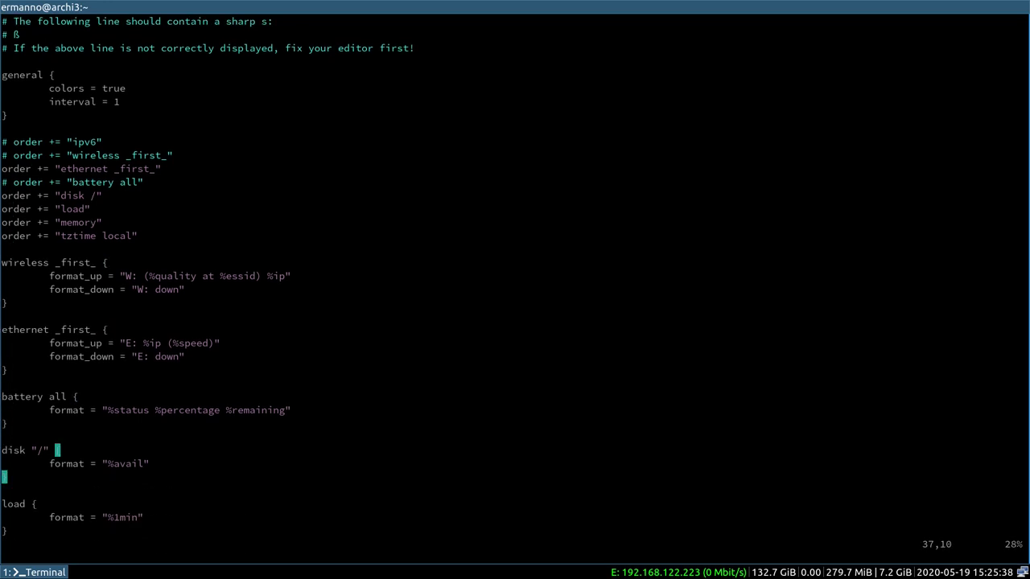
pyautogui.press('j')
pyautogui.press('l')
pyautogui.press('l')
pyautogui.press('l')
pyautogui.press('l')
pyautogui.press('l')
pyautogui.press('l')
pyautogui.press('l')
pyautogui.press('l')
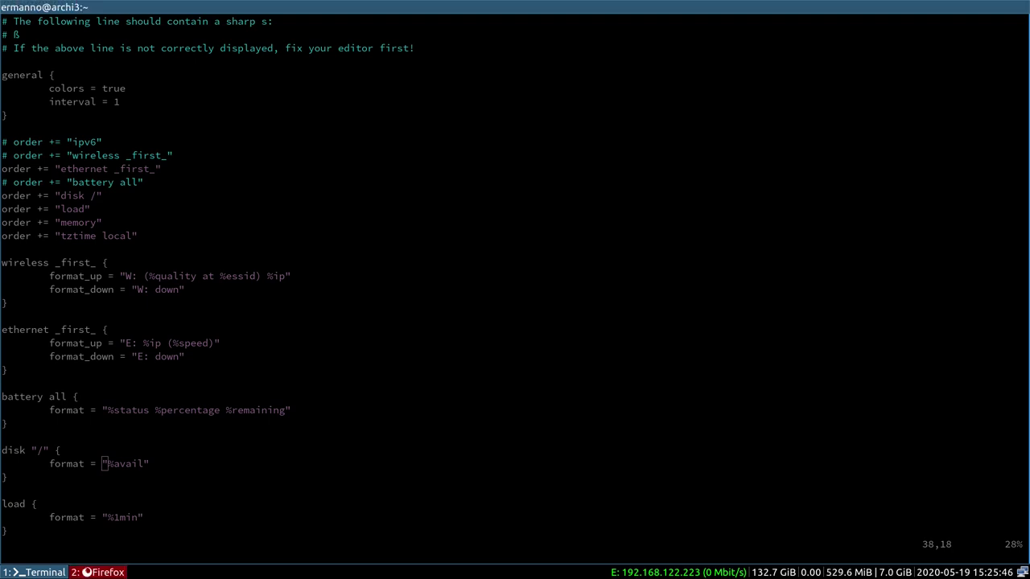
# Switch to Firefox, find "hdd" on the Font Awesome cheatsheet and copy its icon.
pyautogui.press('super+2')
pyautogui.scroll(-20, 231, 256)
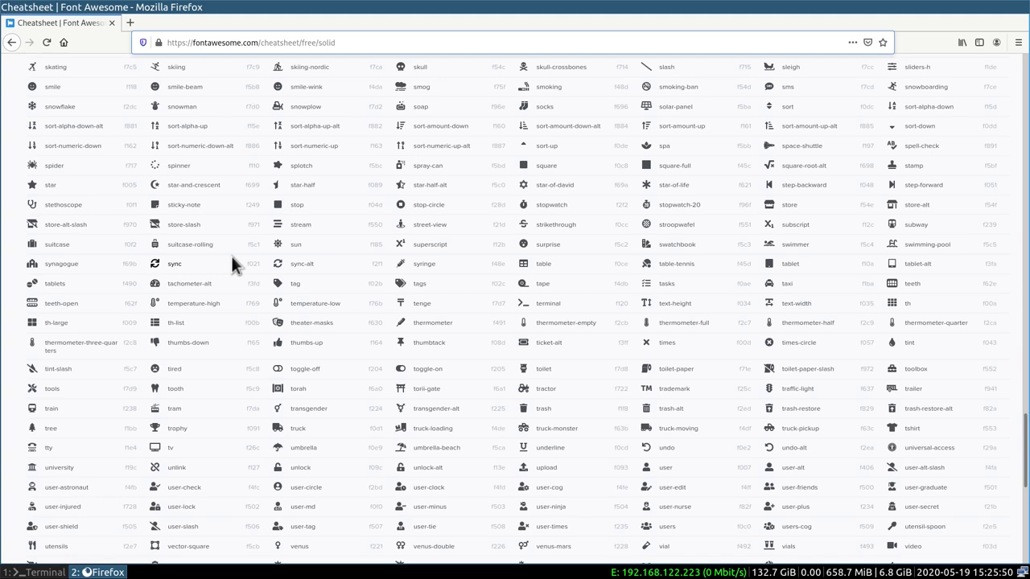
pyautogui.hotkey('ctrl', 'f')
pyautogui.write('hdd')
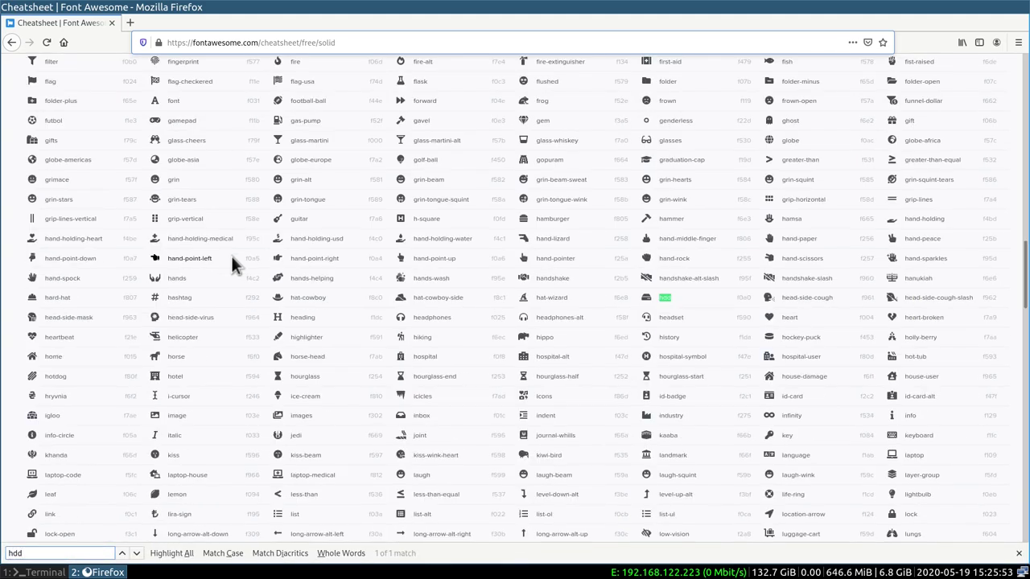
pyautogui.click(645, 297)
pyautogui.rightClick(646, 297)
pyautogui.click(658, 304)
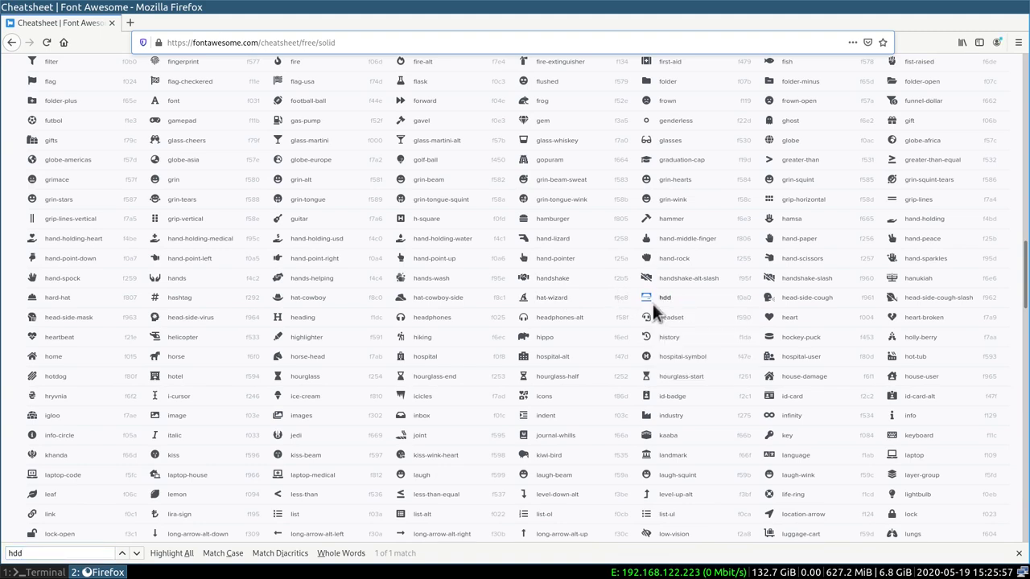
# Back in the terminal, paste the hdd icon before %avail in the disk "/" format.
pyautogui.press('super+1')
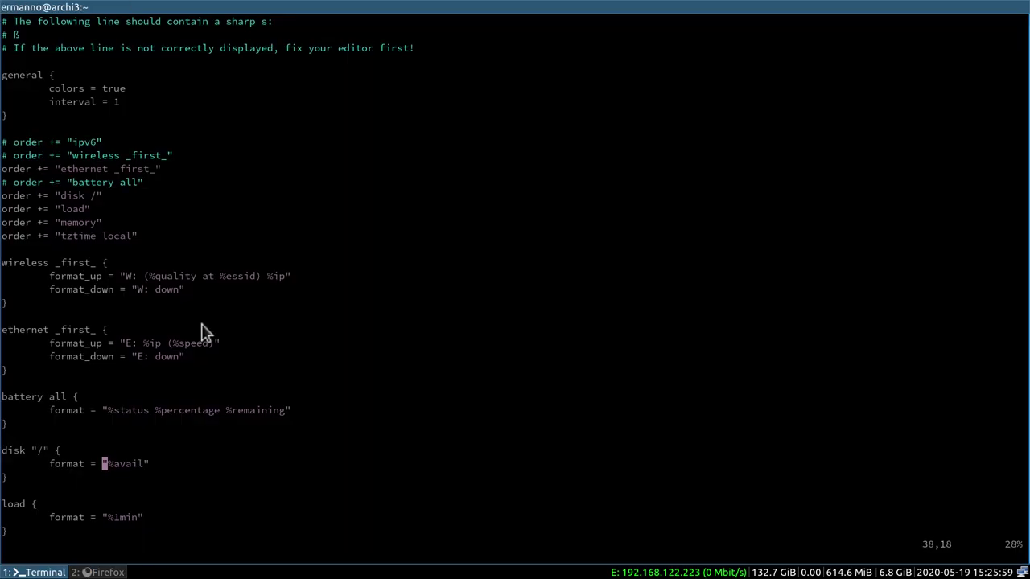
pyautogui.press('"')
pyautogui.press('+')
pyautogui.press('p')
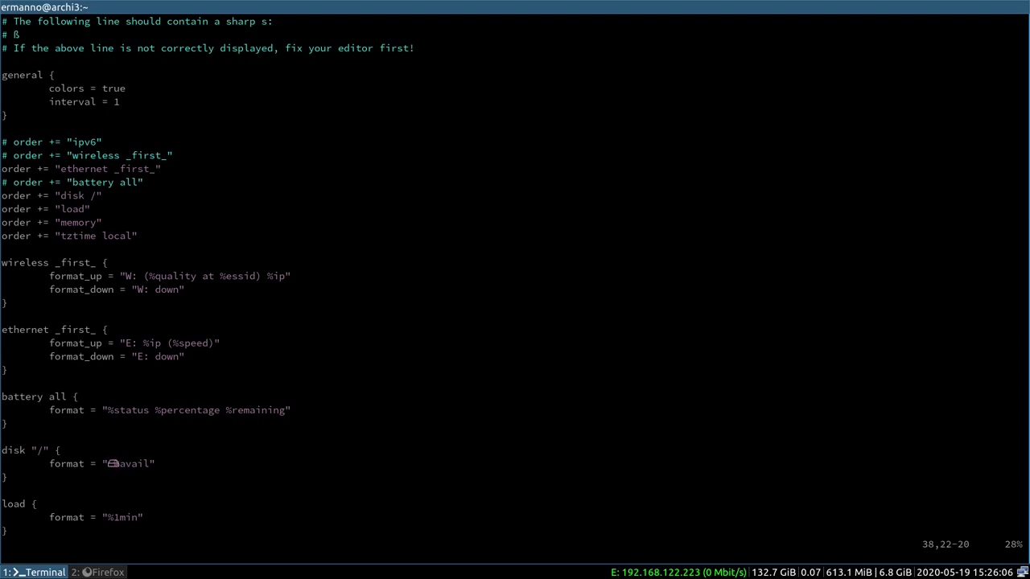
# Place the cursor at the tztime local format value, then find and copy the "clock" icon on the Font Awesome cheatsheet in Firefox.
pyautogui.scroll(-6, 257, 390)
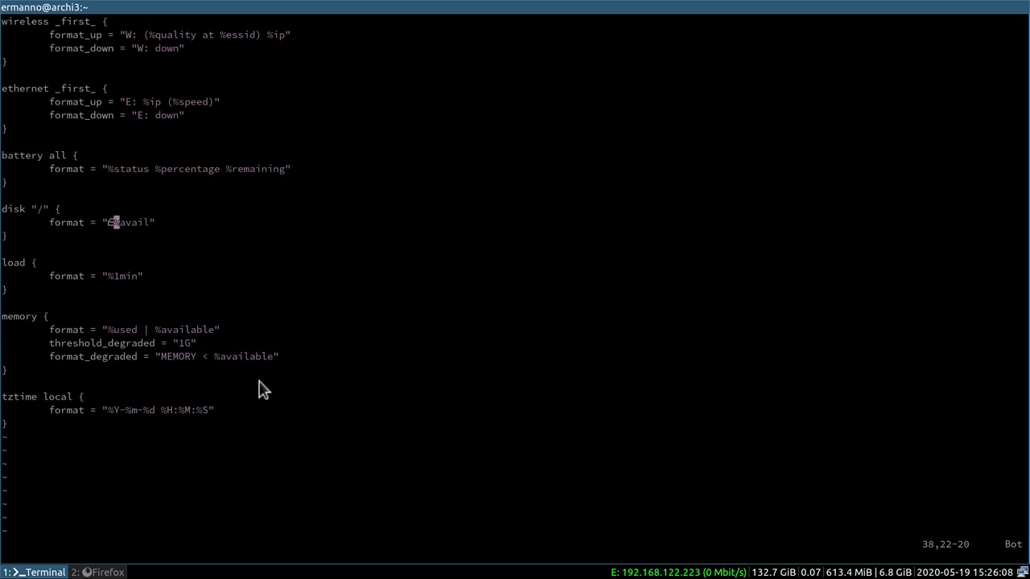
pyautogui.click(104, 410)
pyautogui.click(103, 572)
pyautogui.hotkey('ctrl', 'f')
pyautogui.write('clock')
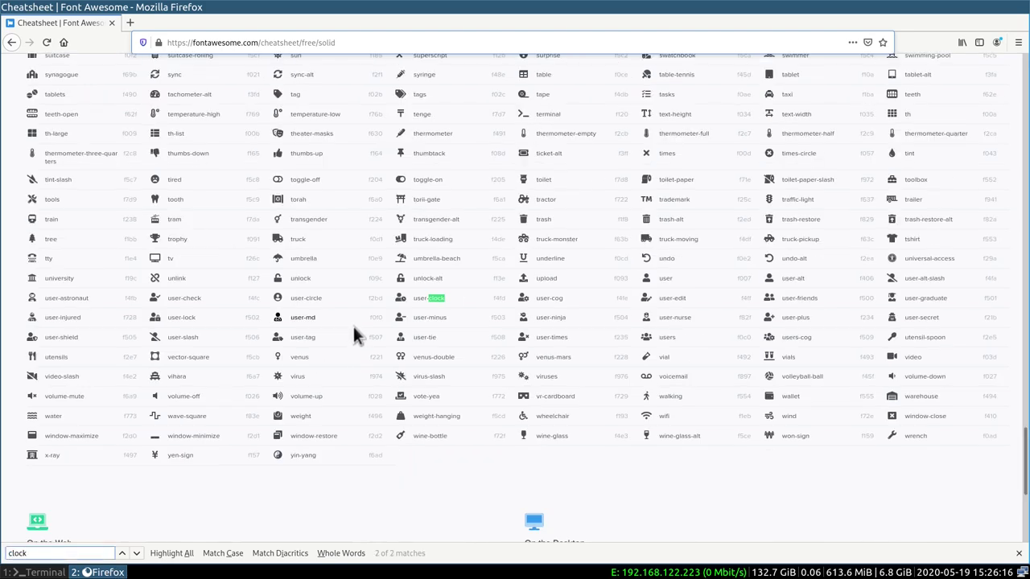
pyautogui.click(122, 554)
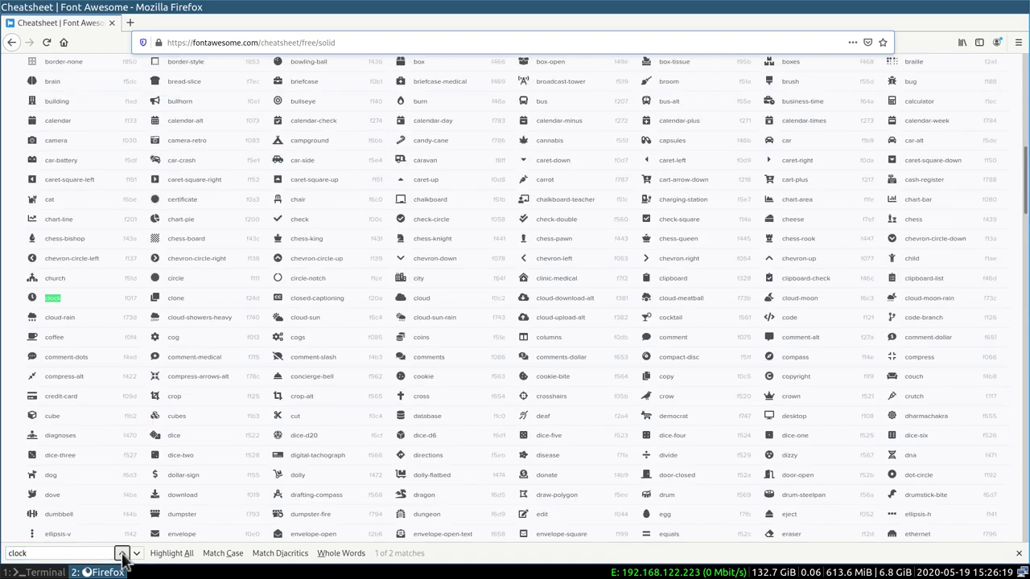
pyautogui.rightClick(34, 298)
pyautogui.click(42, 304)
# Back in the terminal, paste the clock icon before %Y in the tztime local format.
pyautogui.press('super+1')
pyautogui.press('i')
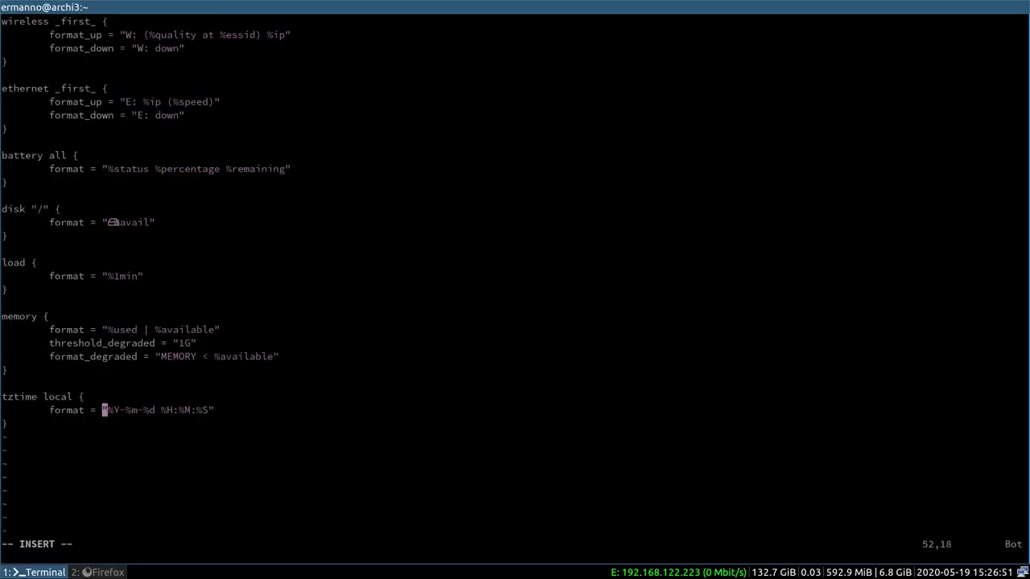
pyautogui.press('Right')
pyautogui.hotkey('ctrl', 'shift', 'v')
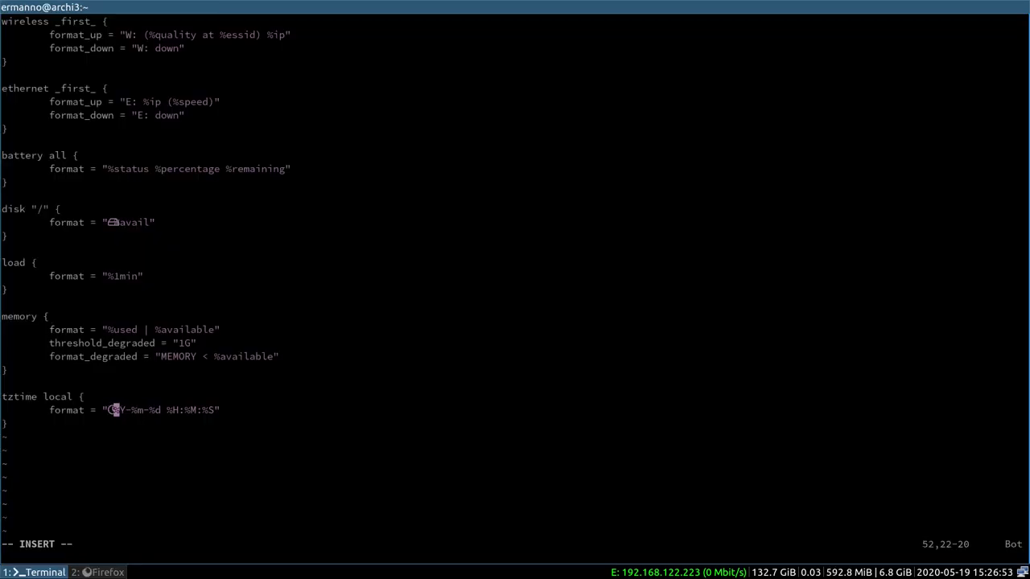
# Save and close i3status.conf and restart i3 in place to load the status bar icons.
pyautogui.press('Escape')
pyautogui.write(':wq')
pyautogui.press('Return')
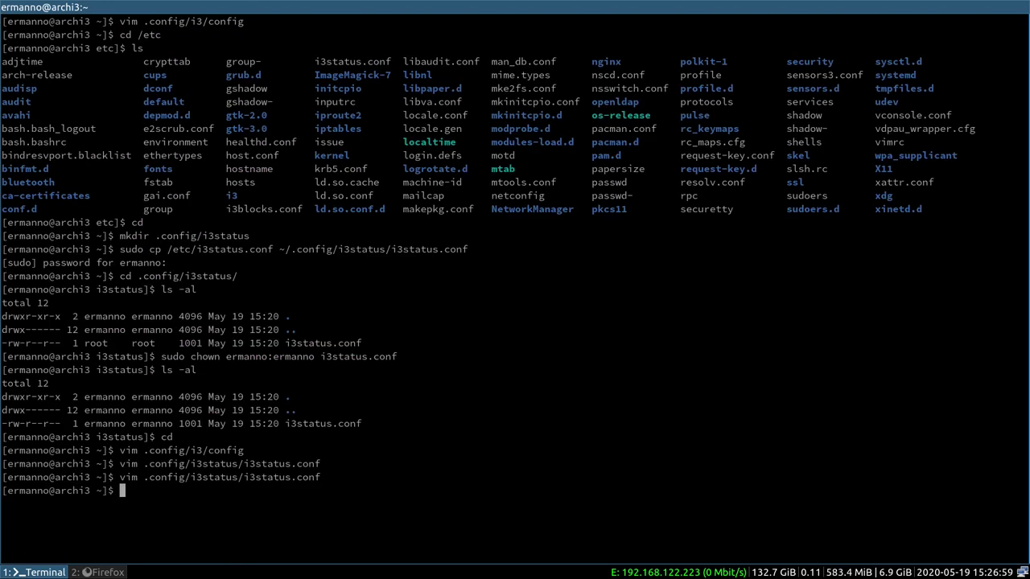
pyautogui.press('super+shift+r')
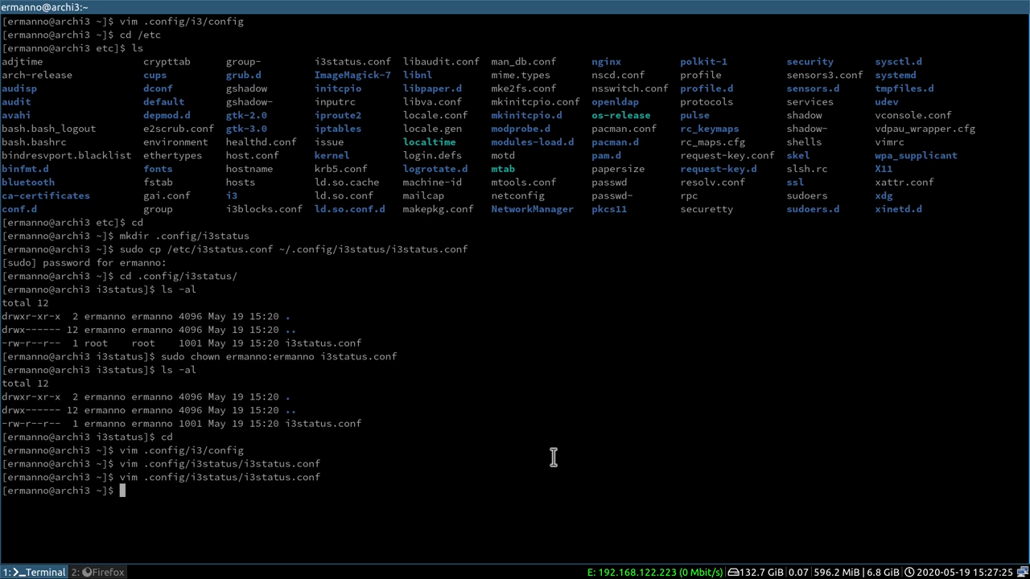
# Clear the terminal and install picom with sudo pacman -S, entering the sudo password and accepting the installation.
pyautogui.hotkey('ctrl', 'l')
pyautogui.write('sudo pacman ')
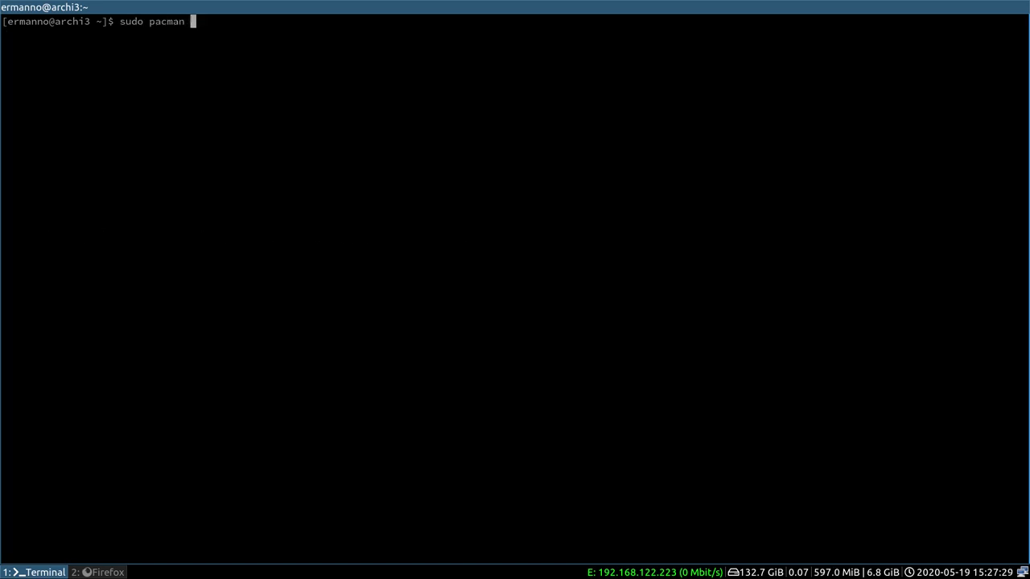
pyautogui.write('-S picom')
pyautogui.press('Return')
pyautogui.press('Return')
pyautogui.press('Return')
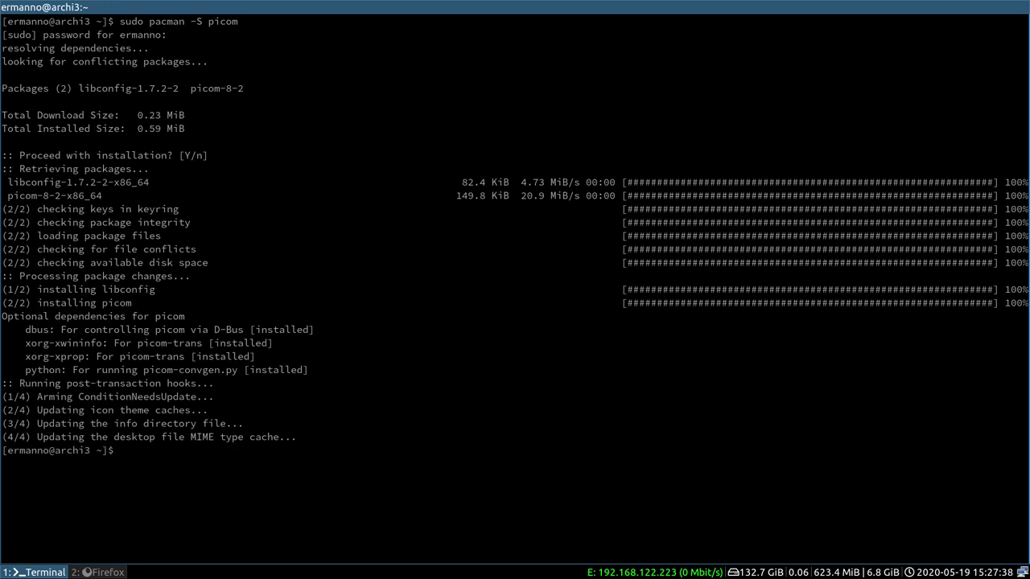
# Open .config/i3/config in vim.
pyautogui.press('Up')
pyautogui.press('Up')
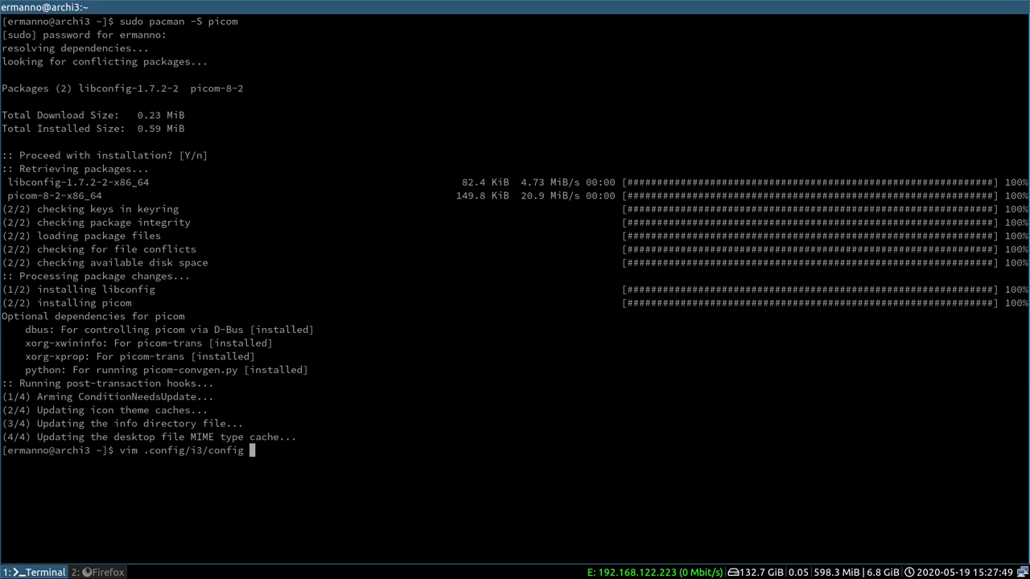
pyautogui.press('Return')
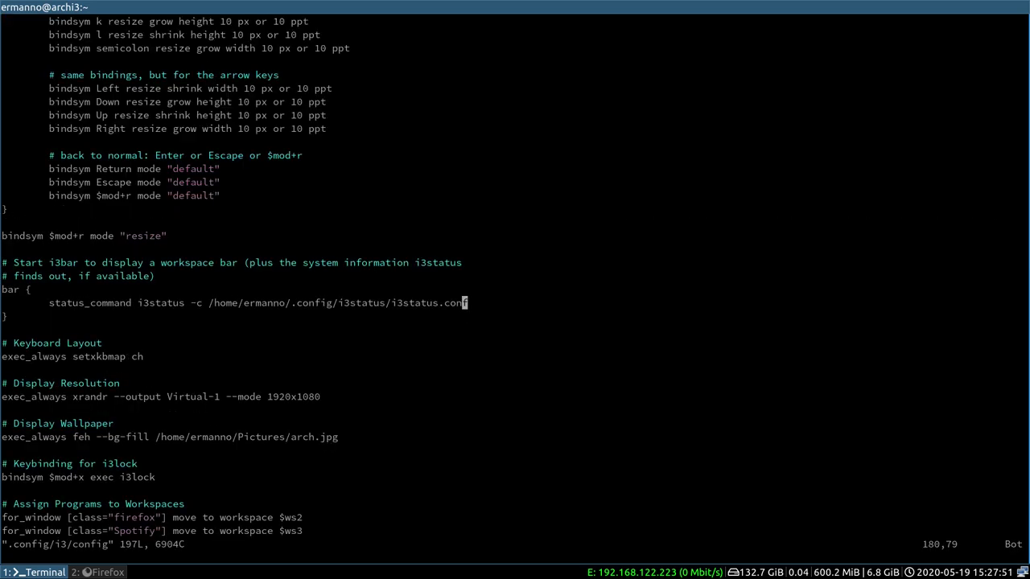
# Add the comment "# Window Compositor" at the end of the i3 config, separated by a blank line.
pyautogui.hotkey('ctrl', 'f')
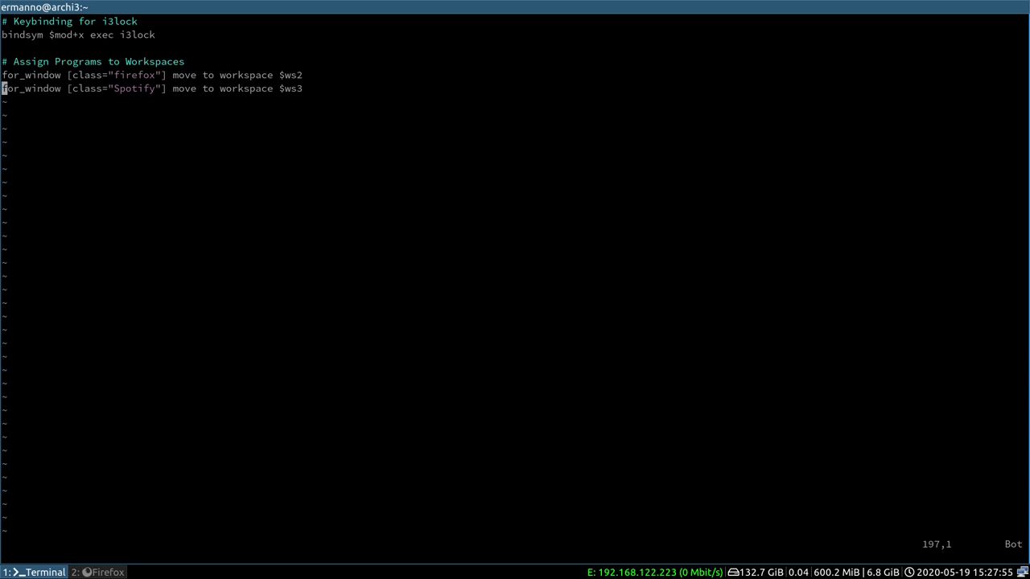
pyautogui.press('e')
pyautogui.press('e')
pyautogui.press('e')
pyautogui.press('f')
pyautogui.press('i')
pyautogui.press('l')
pyautogui.press('l')
pyautogui.press('l')
pyautogui.press('l')
pyautogui.press('l')
pyautogui.press('l')
pyautogui.press('l')
pyautogui.press('l')
pyautogui.press('l')
pyautogui.press('l')
pyautogui.press('l')
pyautogui.press('l')
pyautogui.press('l')
pyautogui.press('l')
pyautogui.press('l')
pyautogui.press('l')
pyautogui.press('l')
pyautogui.press('l')
pyautogui.press('l')
pyautogui.press('l')
pyautogui.press('A')
pyautogui.press('Return')
pyautogui.press('Return')
pyautogui.write('# ')
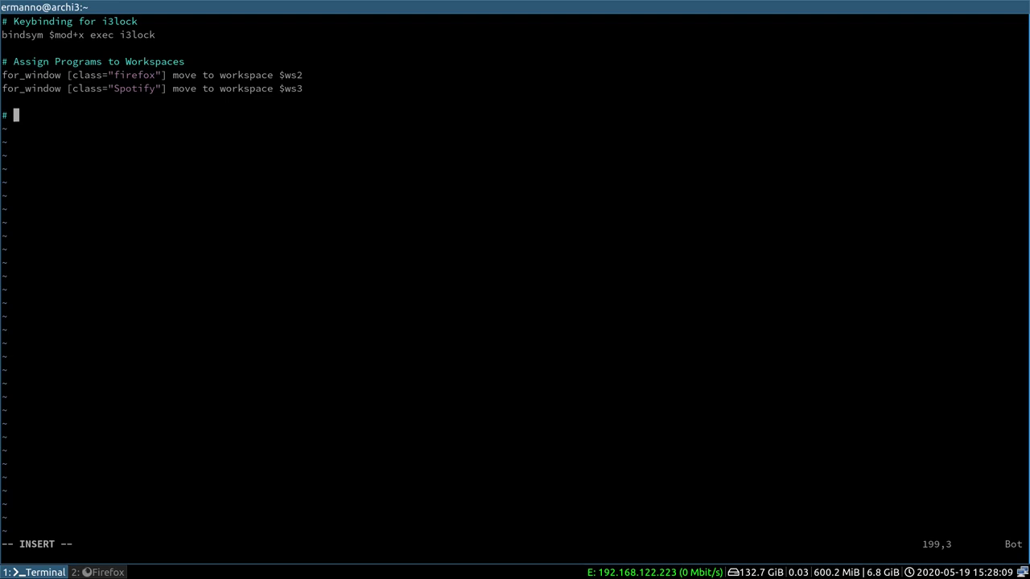
pyautogui.write('Window Compositor')
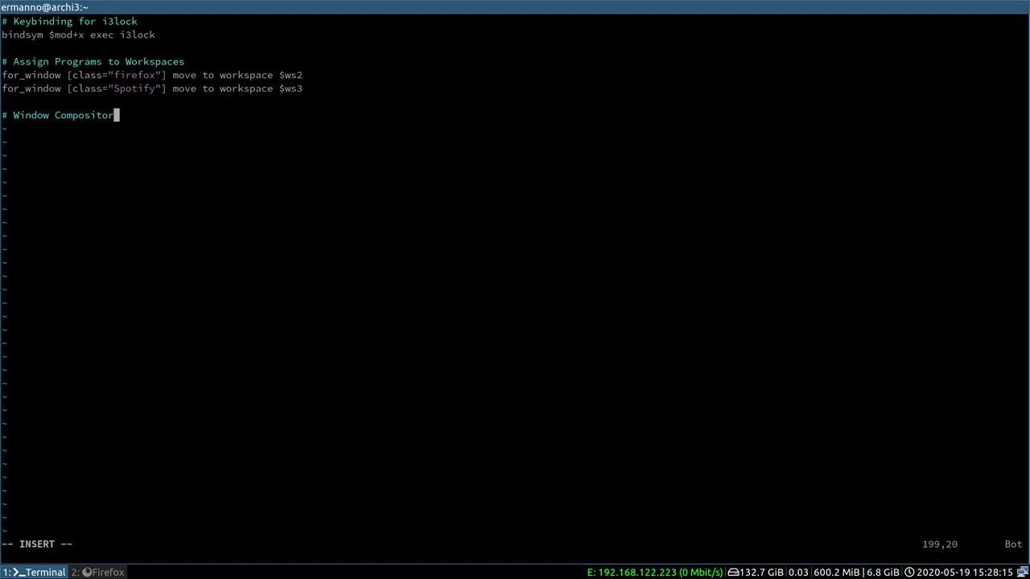
# Add the line "exec_always picom -f" under the Window Compositor comment, and save and close the i3 config.
pyautogui.press('Return')
pyautogui.press('BackSpace')
pyautogui.press('BackSpace')
pyautogui.write('exec_always')
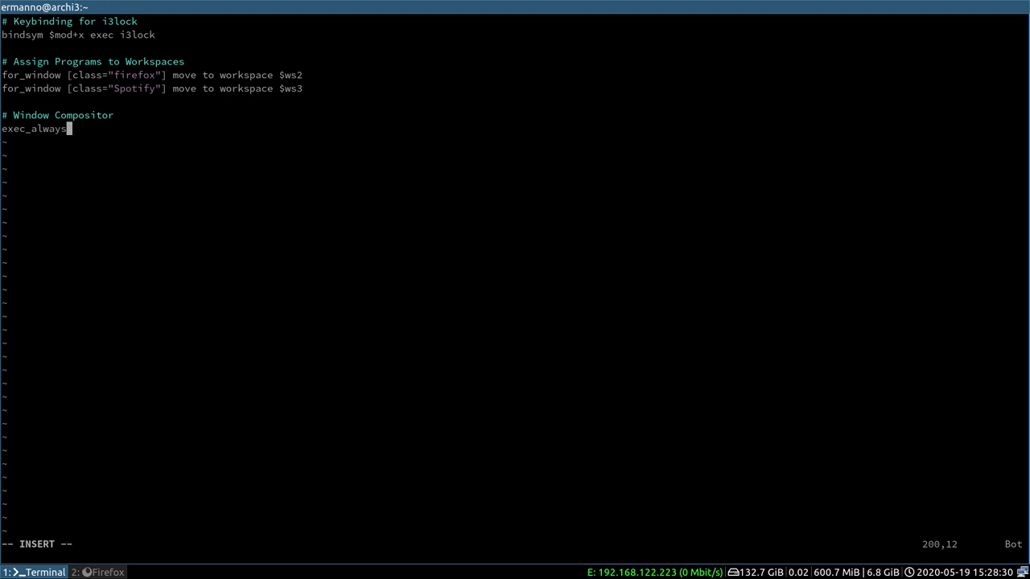
pyautogui.write(' picom -f')
pyautogui.press('Escape')
pyautogui.write(':wq')
pyautogui.press('Return')
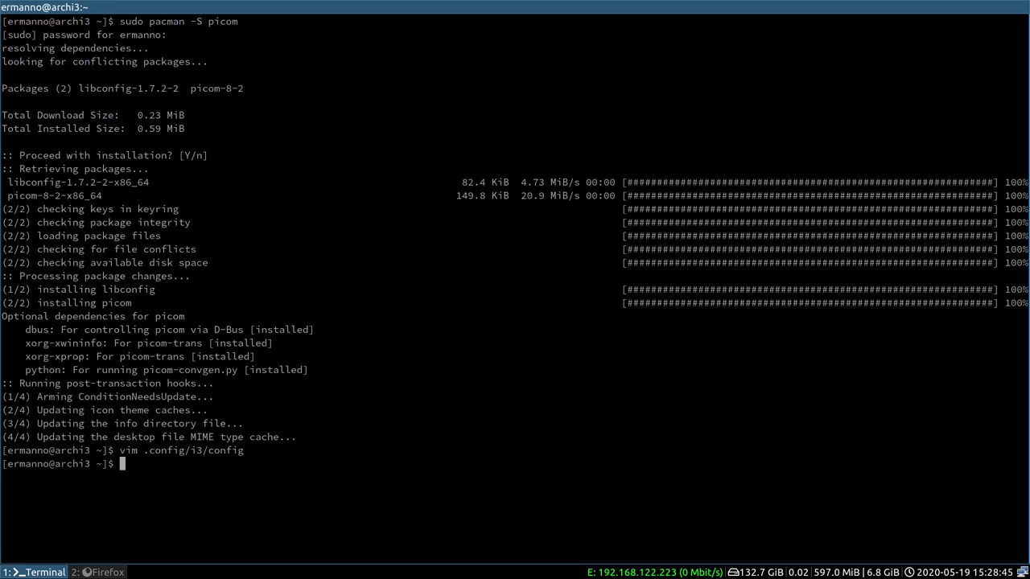
# Restart i3 in place and switch to the Firefox workspace and back to test the compositor's fading.
pyautogui.press('super+shift+r')
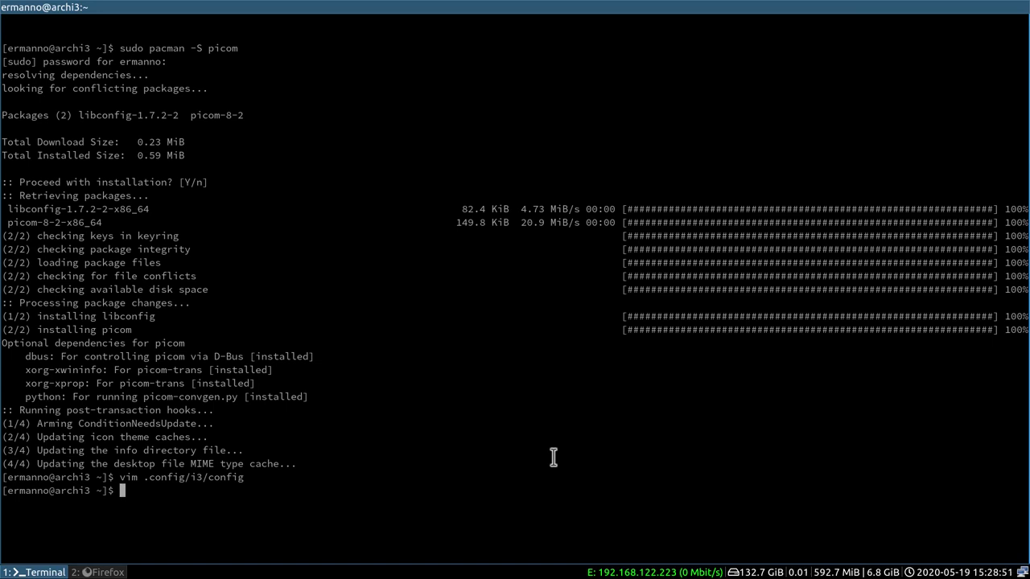
pyautogui.press('super+2')
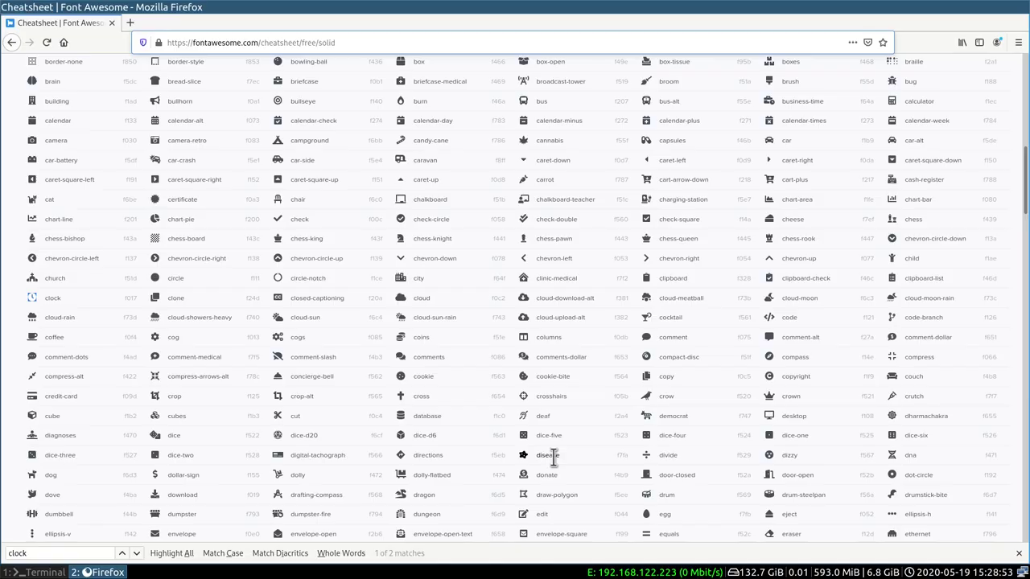
pyautogui.press('super+1')
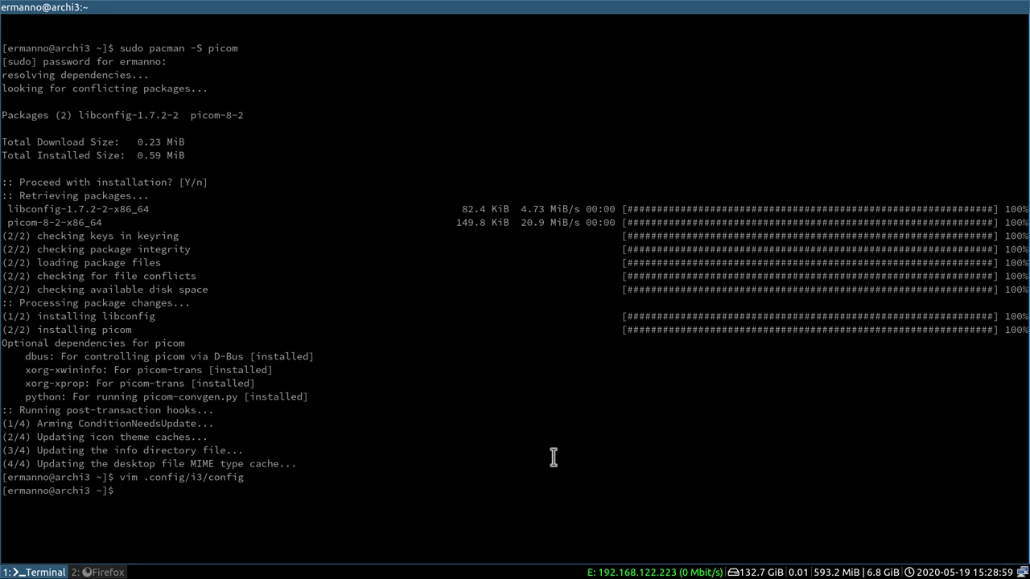
# Open /etc/xdg/picom.conf in vim with sudo.
pyautogui.write('sudo vim /etc/x')
pyautogui.press('Tab')
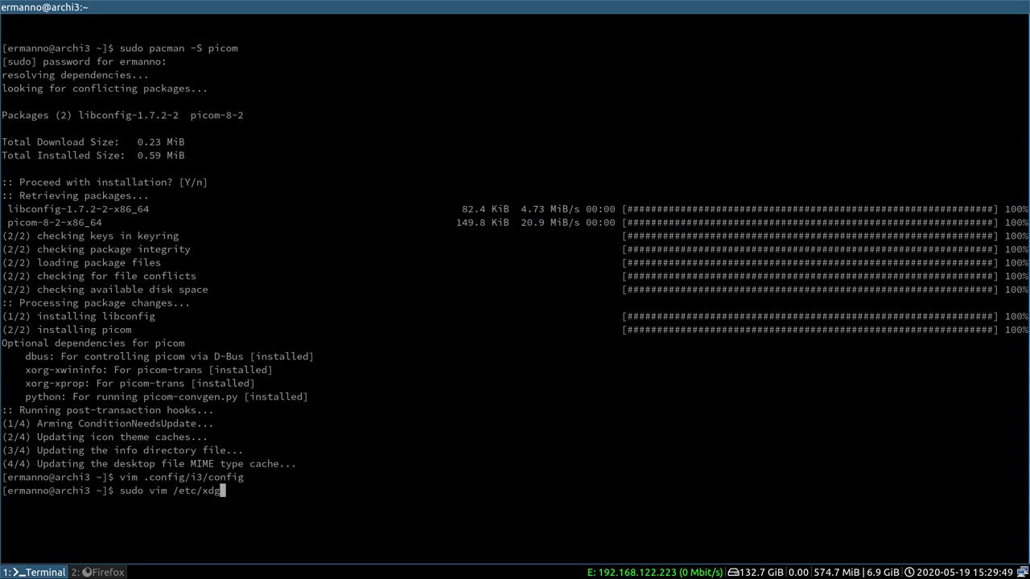
pyautogui.write('pico')
pyautogui.press('Tab')
pyautogui.press('Return')
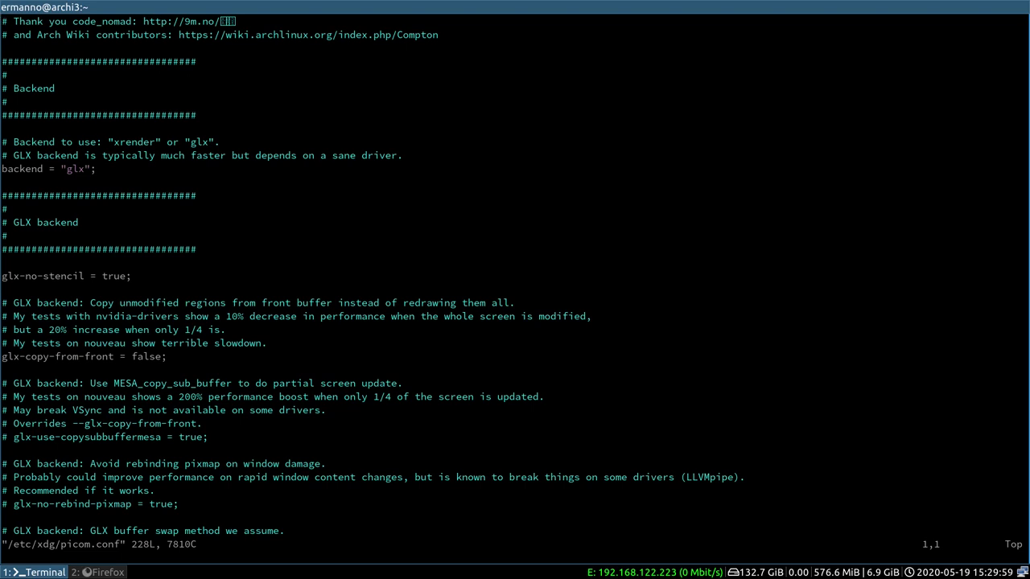
# Look through the opacity, fading and vsync settings in picom.conf and close the file without saving.
pyautogui.hotkey('ctrl', 'f')
pyautogui.hotkey('ctrl', 'f')
pyautogui.hotkey('ctrl', 'f')
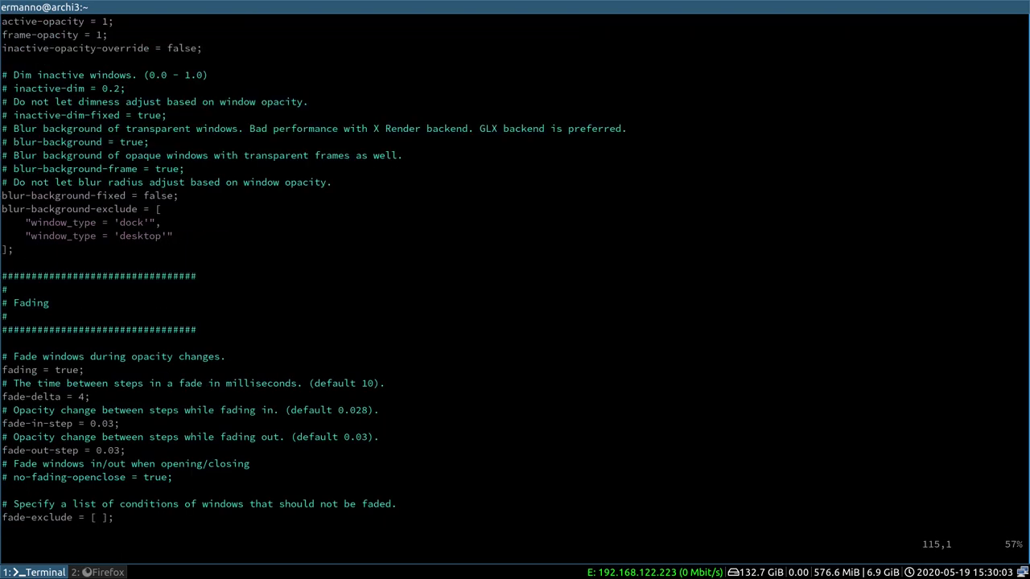
pyautogui.hotkey('ctrl', 'f')
pyautogui.press('j')
pyautogui.press('j')
pyautogui.press('j')
pyautogui.press('j')
pyautogui.press('j')
pyautogui.press('j')
pyautogui.press('j')
pyautogui.press('j')
pyautogui.press('j')
pyautogui.press('j')
pyautogui.press('j')
pyautogui.press('j')
pyautogui.press('j')
pyautogui.press('j')
pyautogui.press('j')
pyautogui.press('j')
pyautogui.press('j')
pyautogui.press('j')
pyautogui.press('j')
pyautogui.press('j')
pyautogui.press('j')
pyautogui.press('j')
pyautogui.press('j')
pyautogui.press('j')
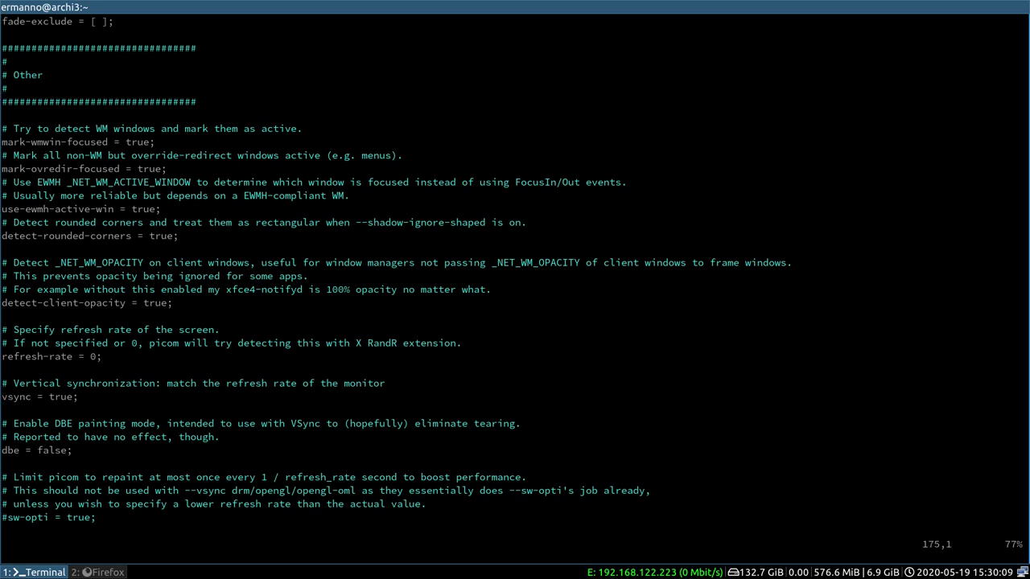
pyautogui.write(':q!')
pyautogui.press('Return')
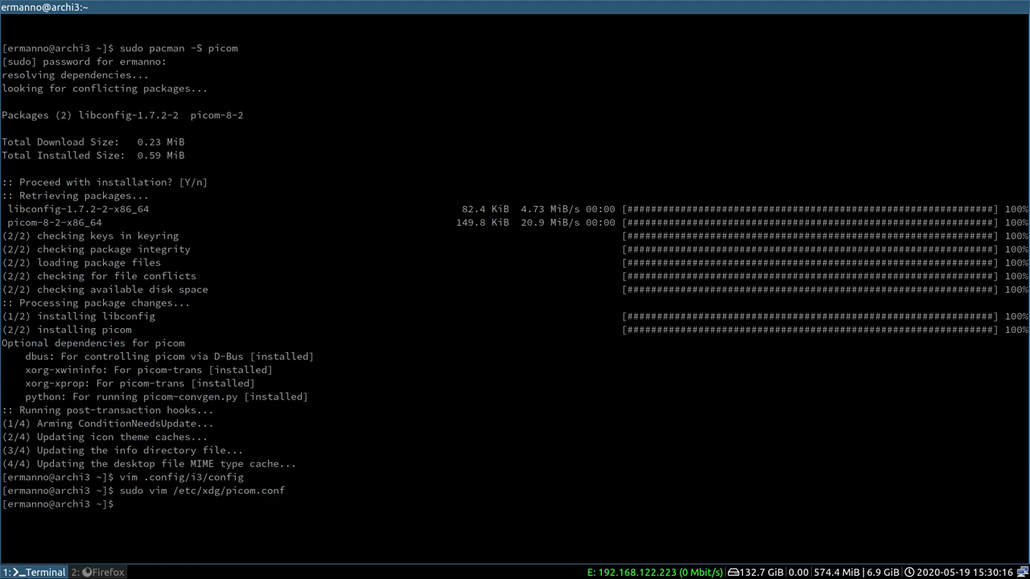
# Switch back and forth between the Terminal and Firefox workspaces to examine the fading effect.
pyautogui.scroll(1, 552, 518)
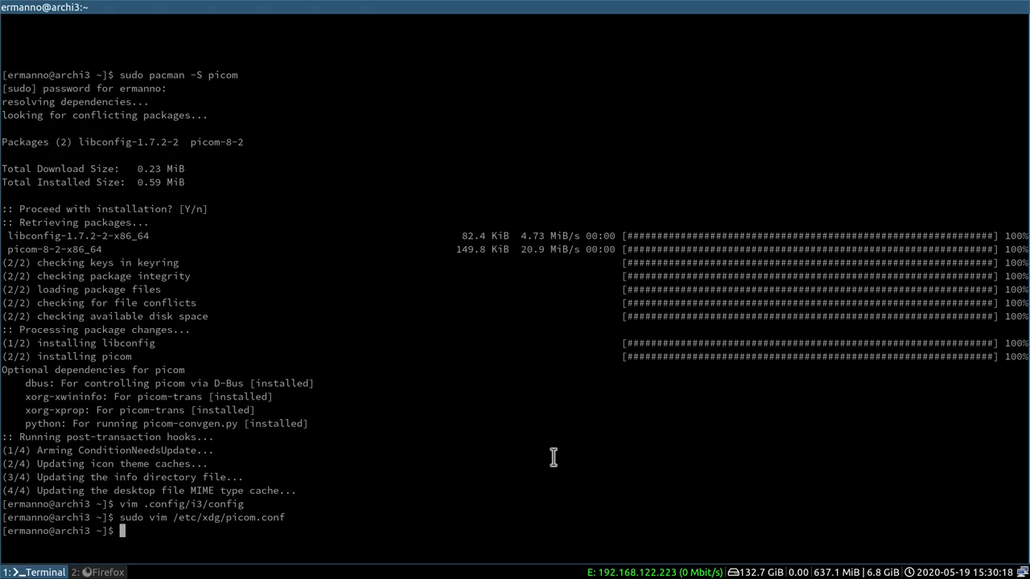
pyautogui.press('super+2')
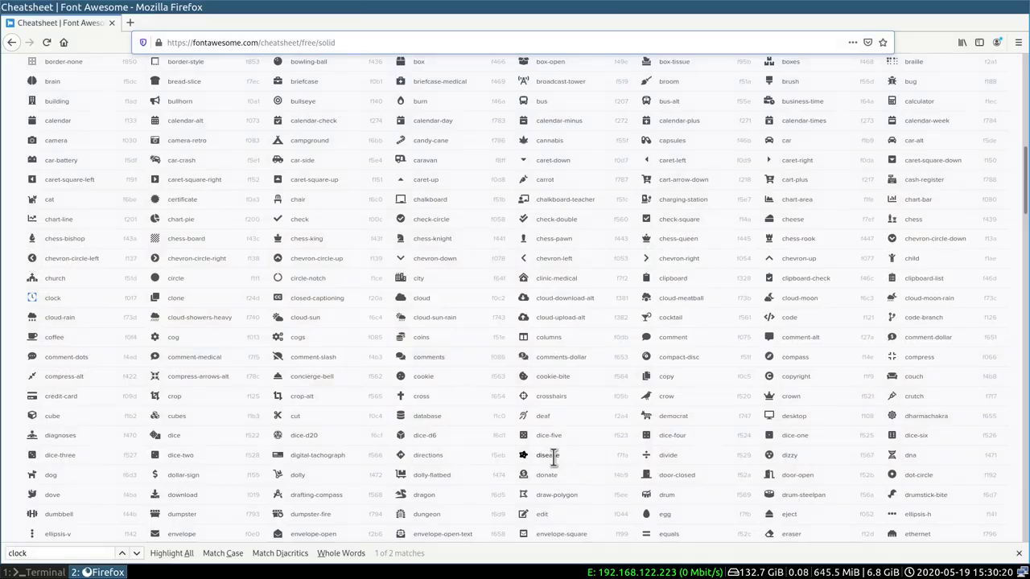
pyautogui.press('super+1')
pyautogui.press('super+2')
pyautogui.press('super+1')
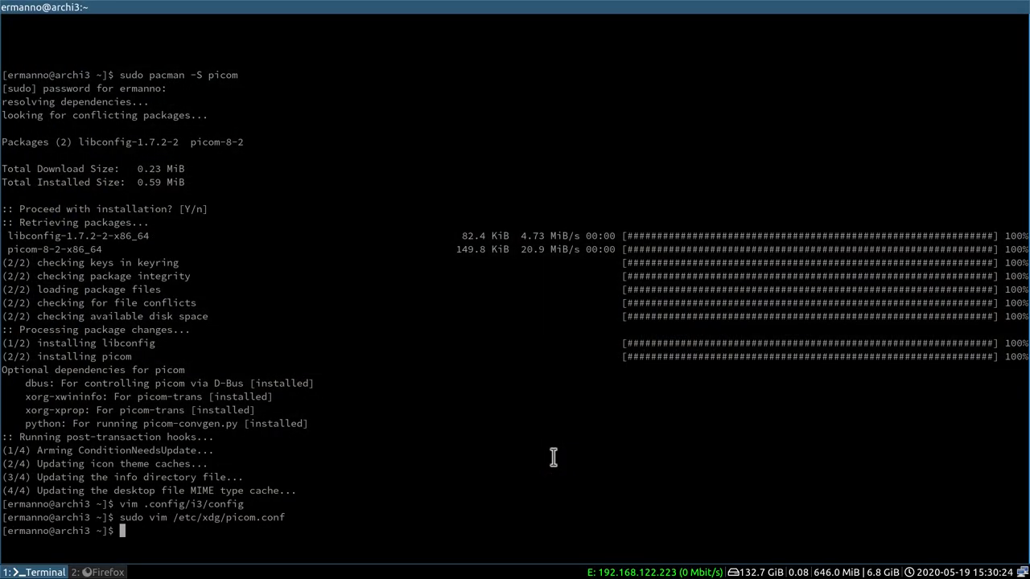
# Clear the terminal and set the default Terminator profile's background to transparent in the preferences.
pyautogui.hotkey('ctrl', 'l')
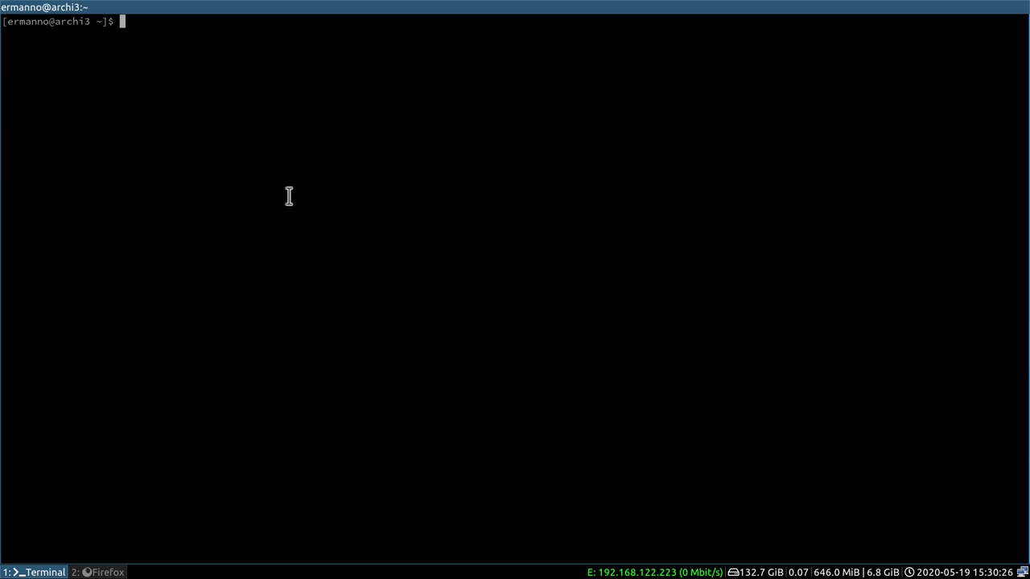
pyautogui.rightClick(355, 102)
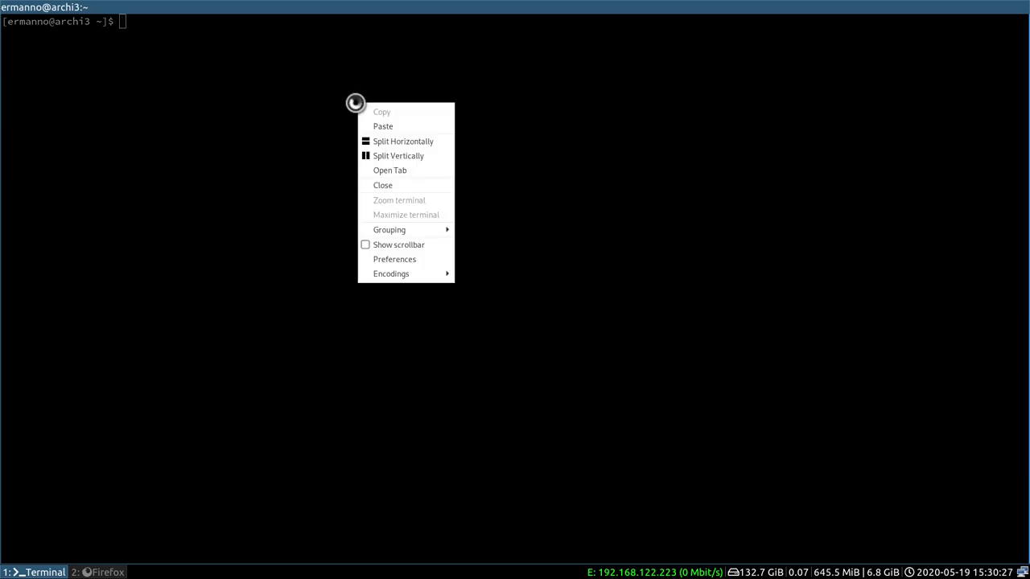
pyautogui.click(390, 264)
pyautogui.click(584, 26)
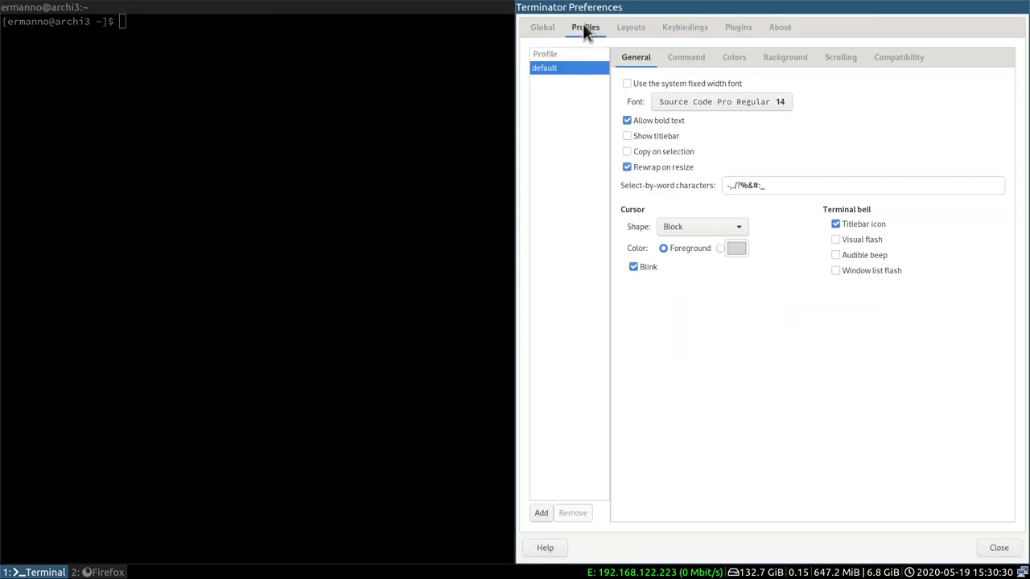
pyautogui.click(797, 60)
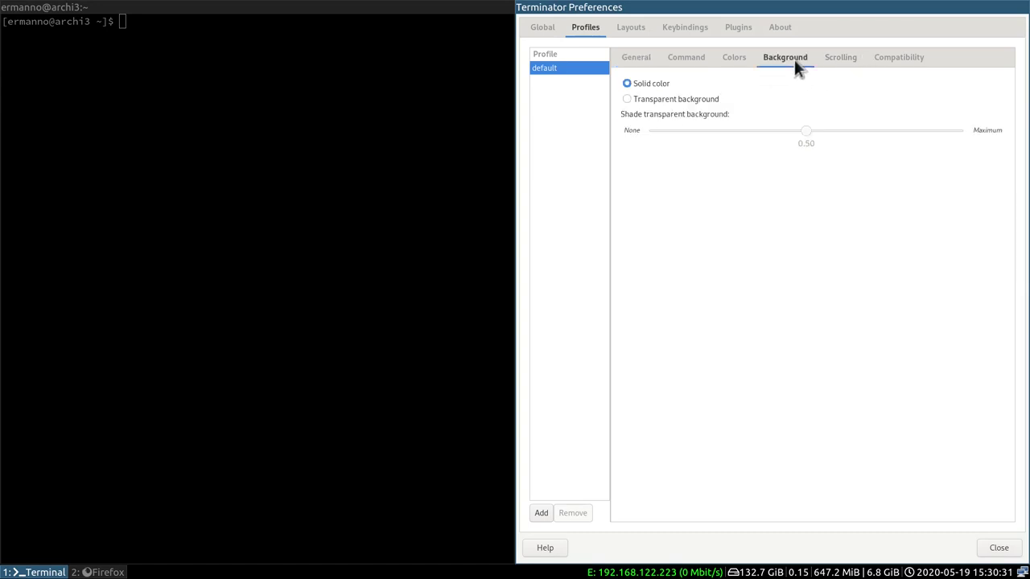
pyautogui.click(627, 99)
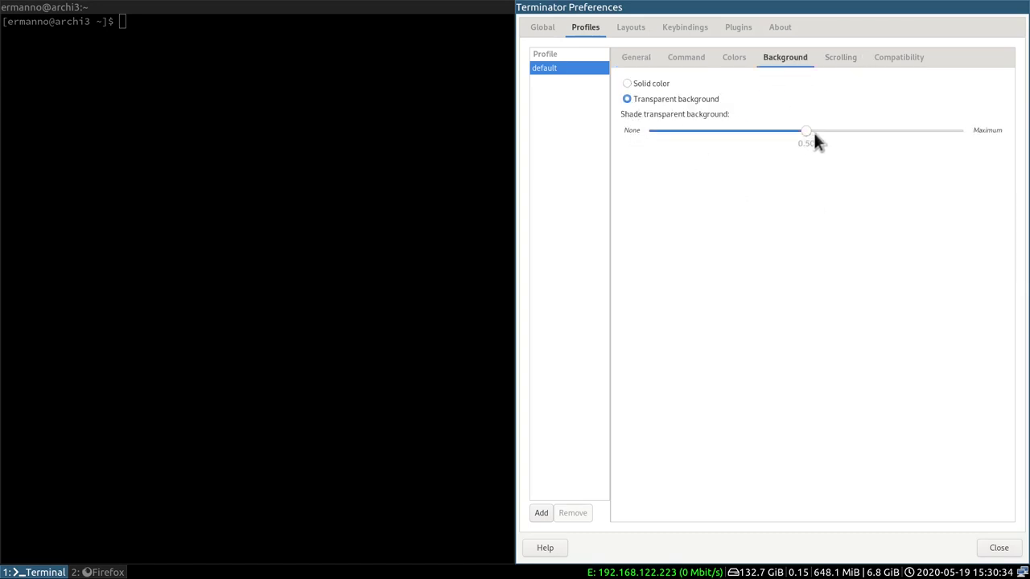
# Raise the transparent background's shade toward maximum, then close the terminal and open a new one to apply the transparency.
pyautogui.moveTo(854, 131); pyautogui.dragTo(873, 131)
pyautogui.moveTo(895, 128); pyautogui.dragTo(902, 129)
pyautogui.click(1006, 547)
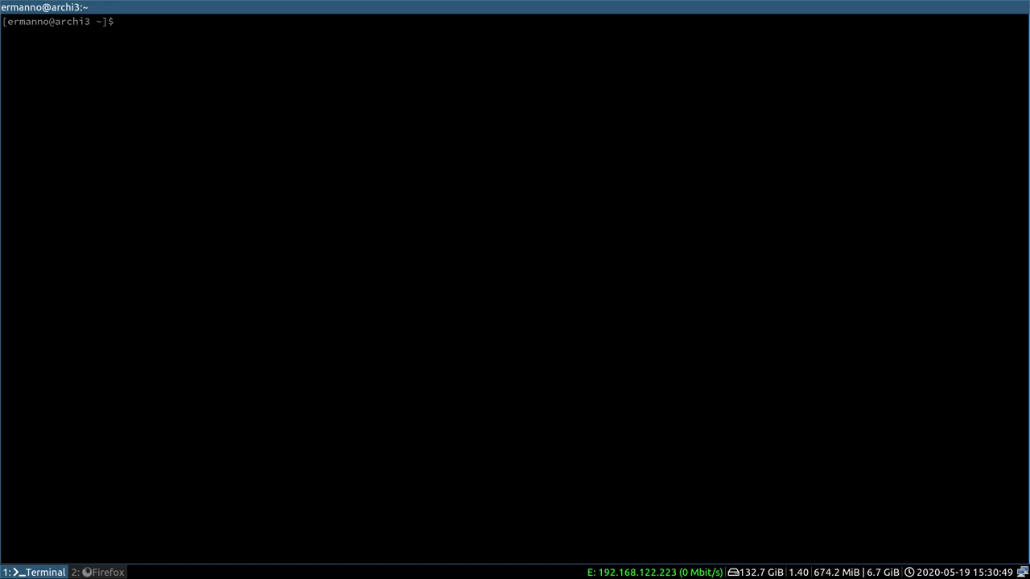
pyautogui.hotkey('ctrl', 'd')
pyautogui.press('super+Return')
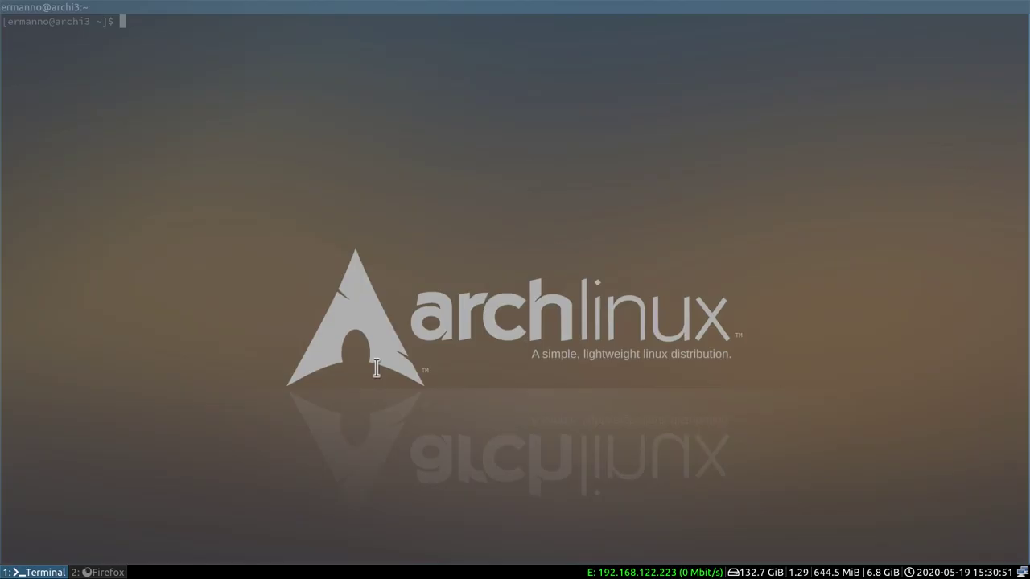